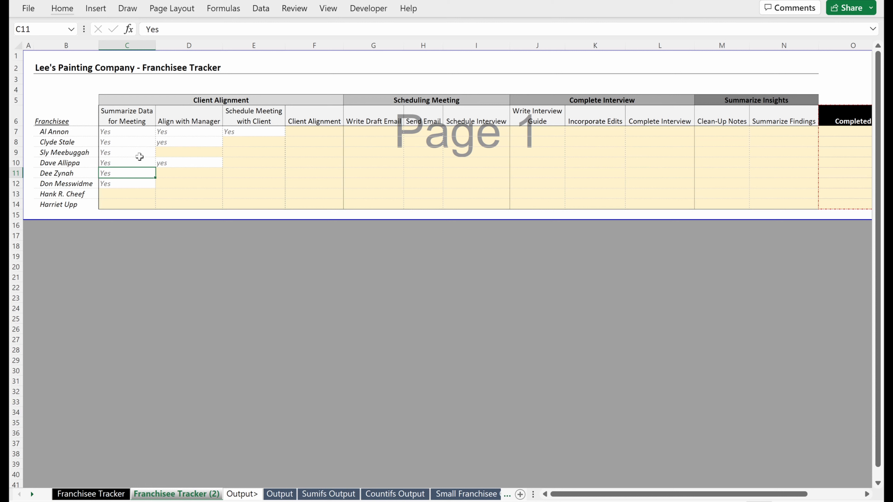
Create a copy of the Franchisee Tracker sheet in the same workbook, placed before the original
left_click(373, 173)
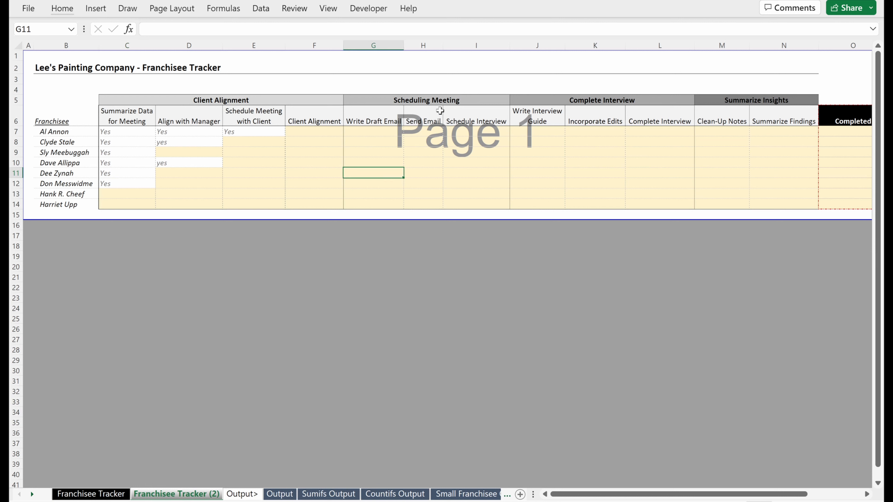
left_click(110, 494)
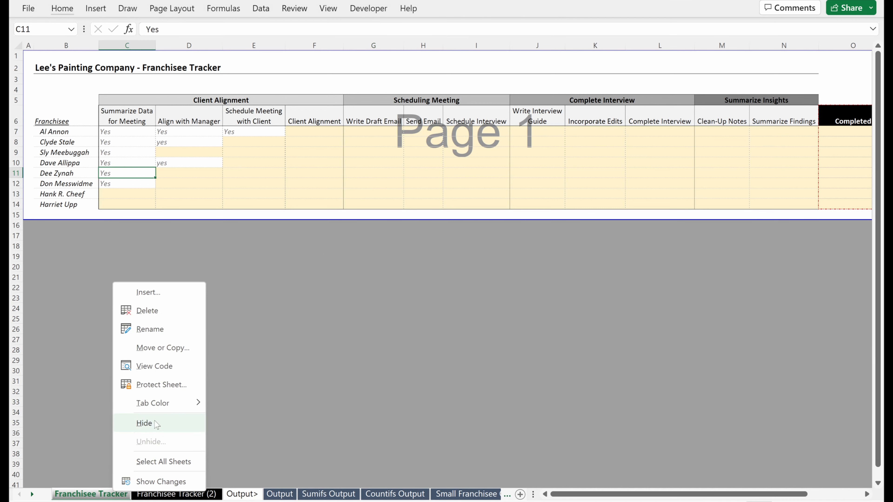
left_click(173, 348)
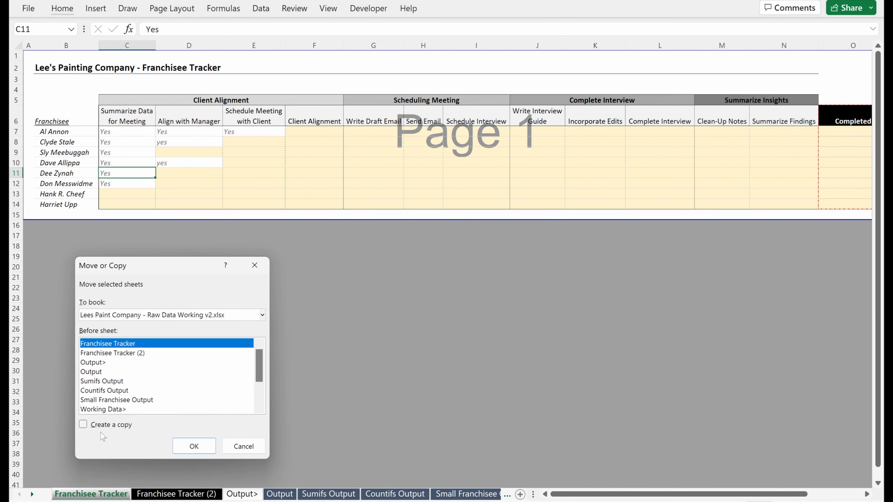
left_click(106, 425)
left_click(193, 446)
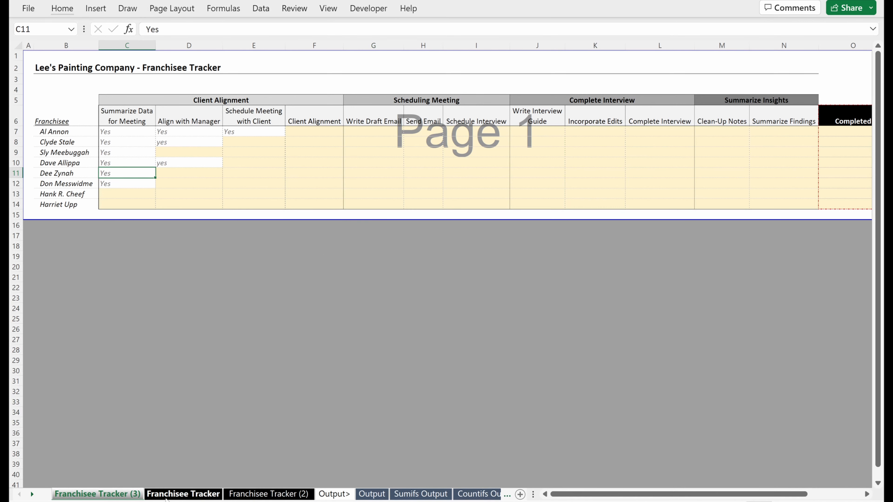
Delete the duplicated Franchisee Tracker (3) sheet
key("alt+e")
key("l")
key("Return")
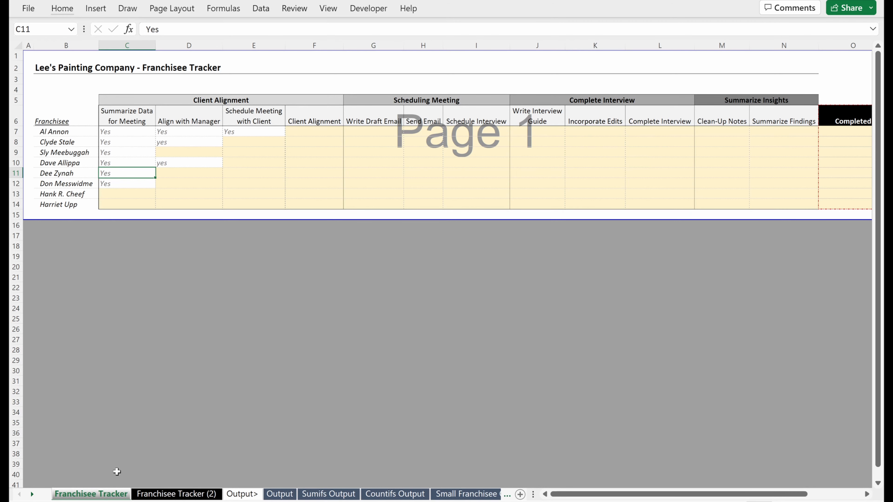
On the Franchisee Tracker (2) sheet, delete columns G through O, from Write Draft Email to Completed
left_click(180, 494)
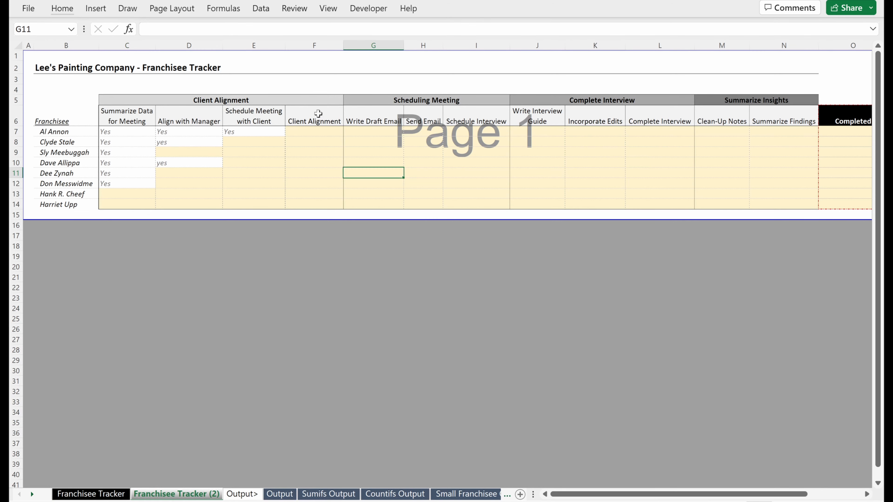
left_click(367, 113)
key("ctrl+space")
key("shift+Right")
key("shift+Right")
key("shift+Right")
key("shift+Right")
key("shift+Right")
key("shift+Right")
key("shift+Right")
key("shift+Right")
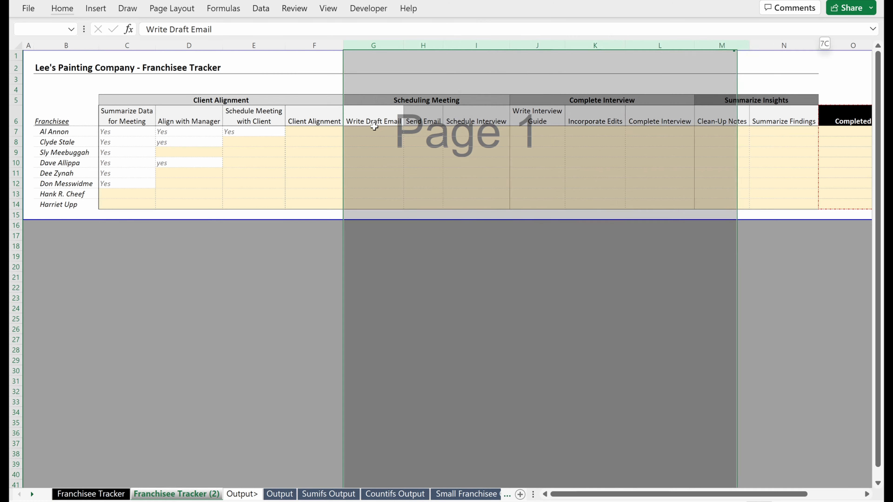
key("ctrl+minus")
Replace the headers in C6, D6 and E6 with Category, Question and Response
key("Left")
key("Left")
key("Left")
key("Left")
key("Left")
key("Left")
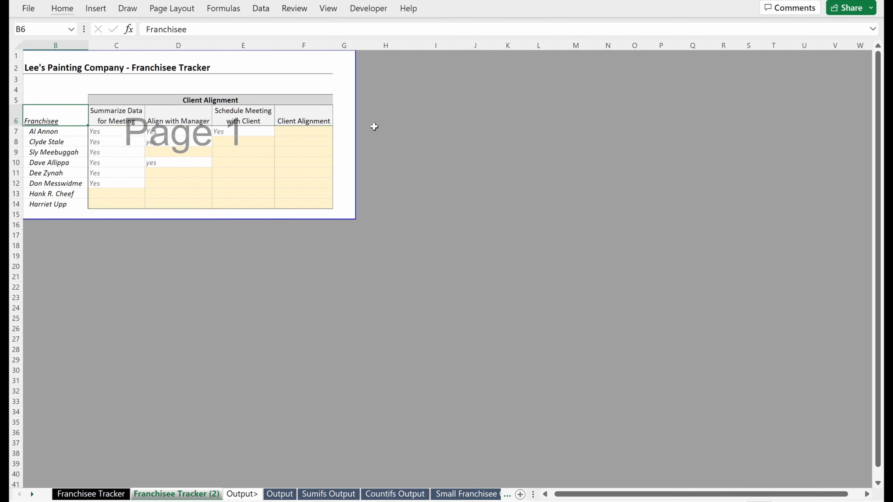
key("Right")
key("Down")
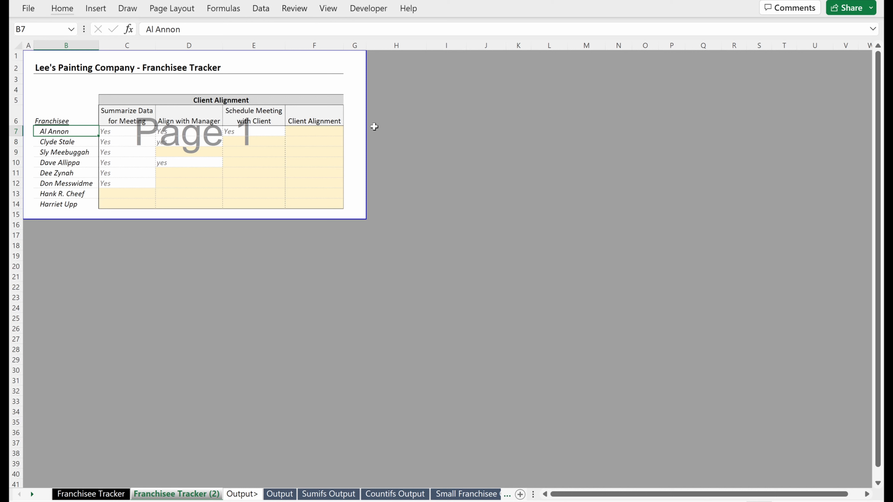
key("Right")
key("Up")
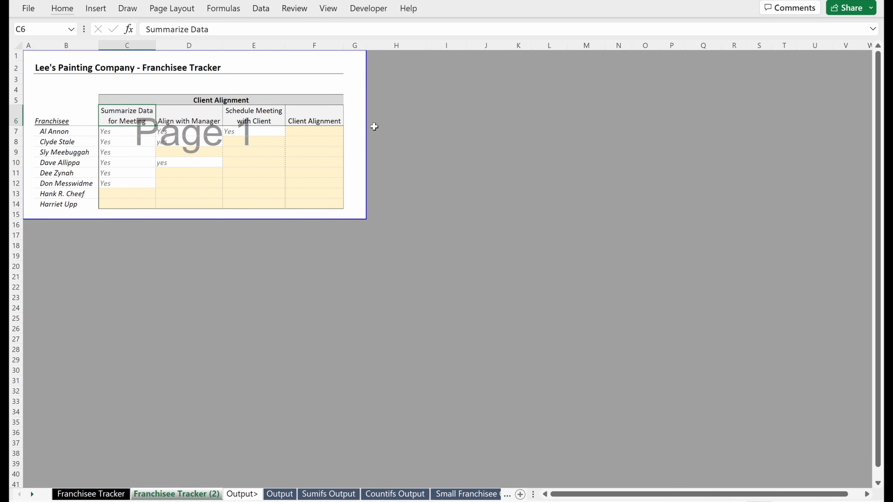
type("Category")
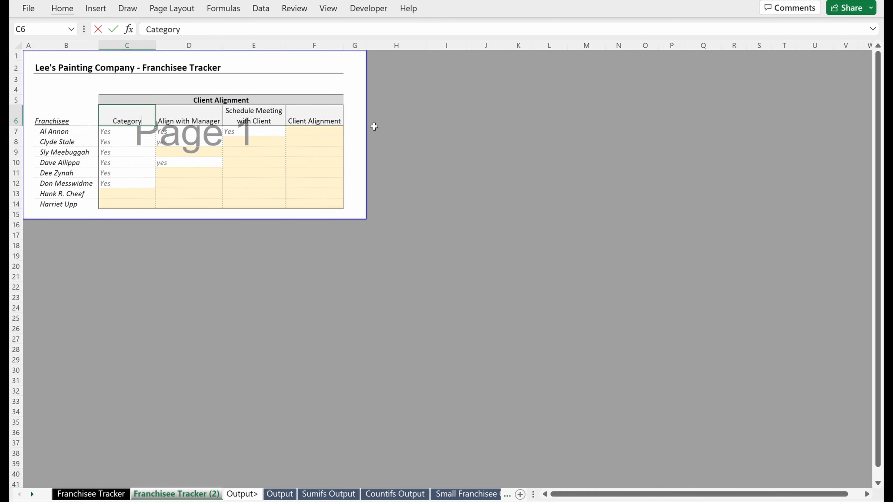
key("Tab")
type("Ques")
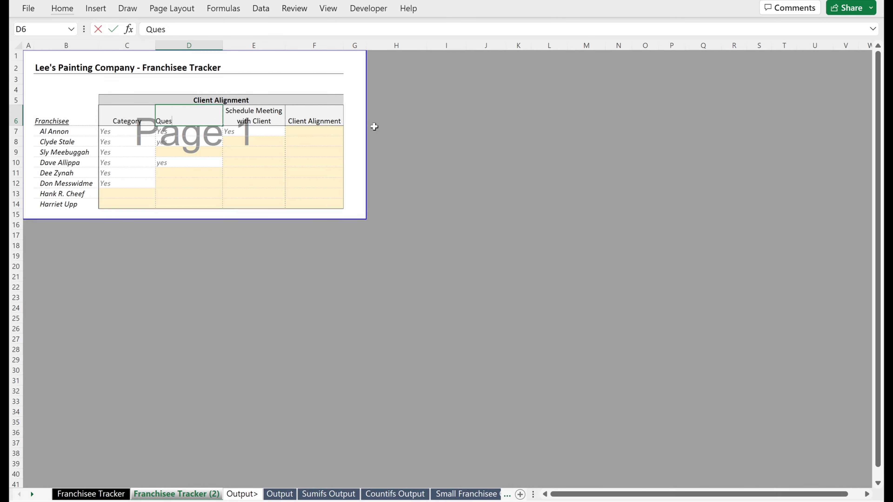
key("Tab")
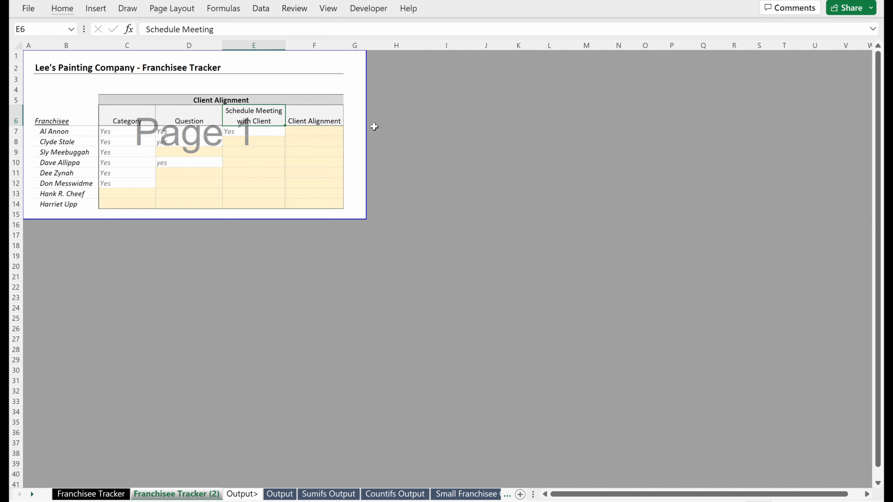
type("REs")
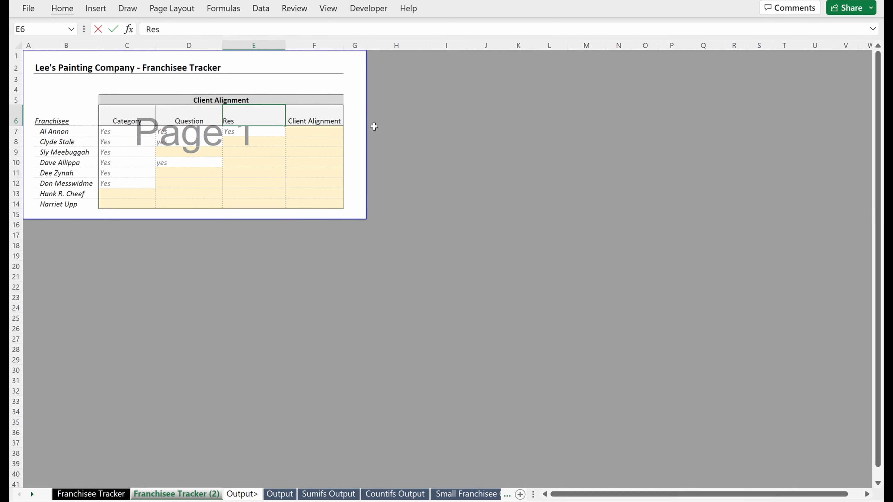
type("ponse")
key("Return")
Delete row 5, which holds the Client Alignment group heading
key("Up")
key("Up")
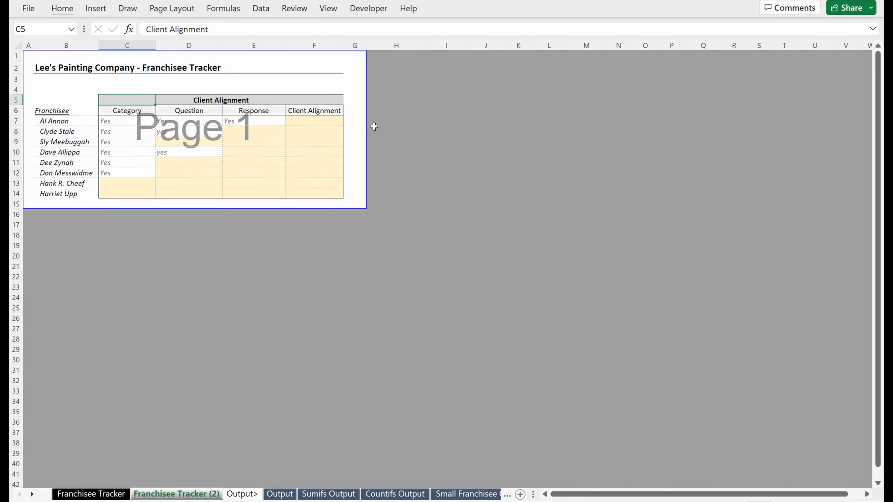
key("shift+space")
key("ctrl+minus")
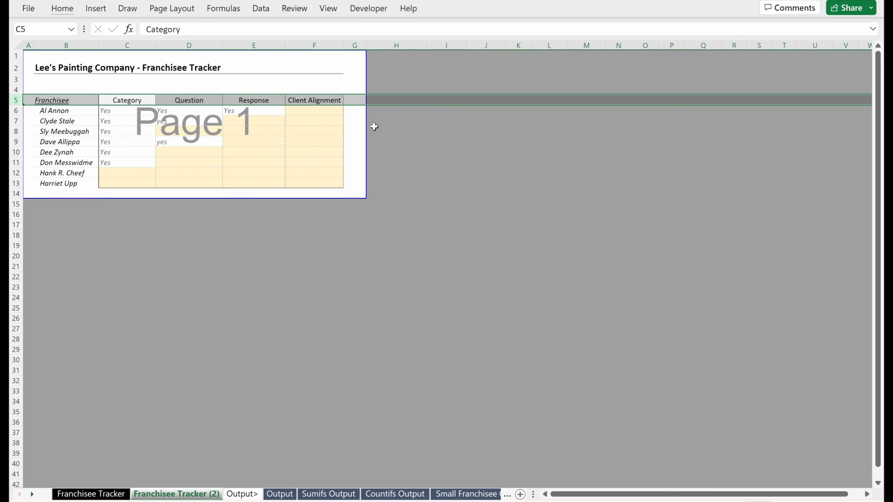
Delete column F with the remaining Client Alignment header
key("Right")
key("Right")
key("Right")
key("ctrl+space")
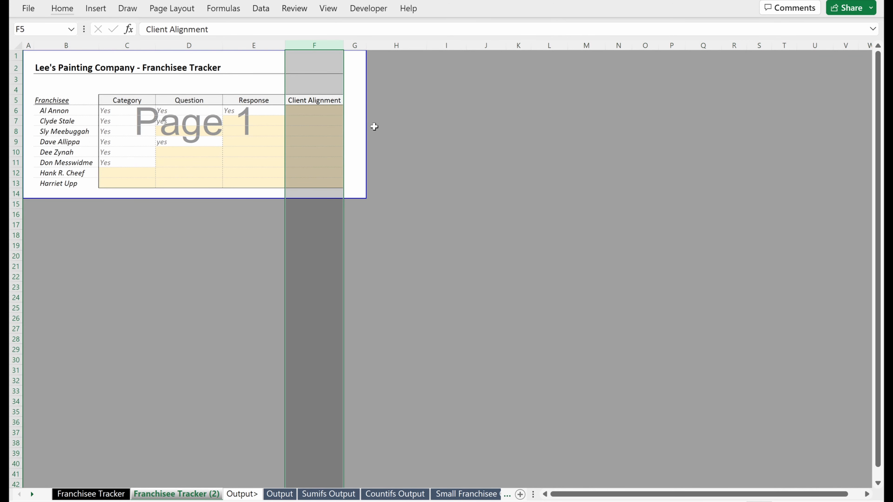
key("ctrl+minus")
Move the Category, Question and Response block from C5:E13 to start at B5, overwriting the Franchisee column
key("Left")
key("Left")
key("Left")
key("Left")
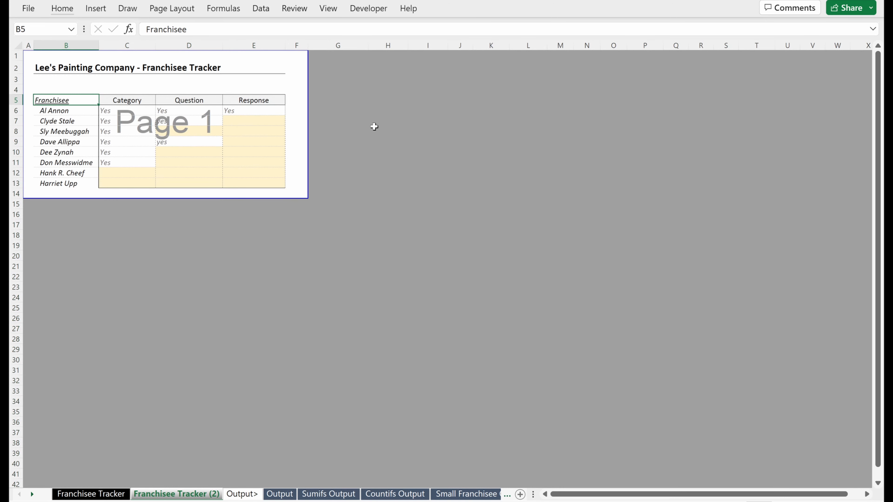
key("Right")
key("ctrl+shift+Down")
key("ctrl+shift+Right")
key("shift+Down")
key("shift+Down")
key("ctrl+x")
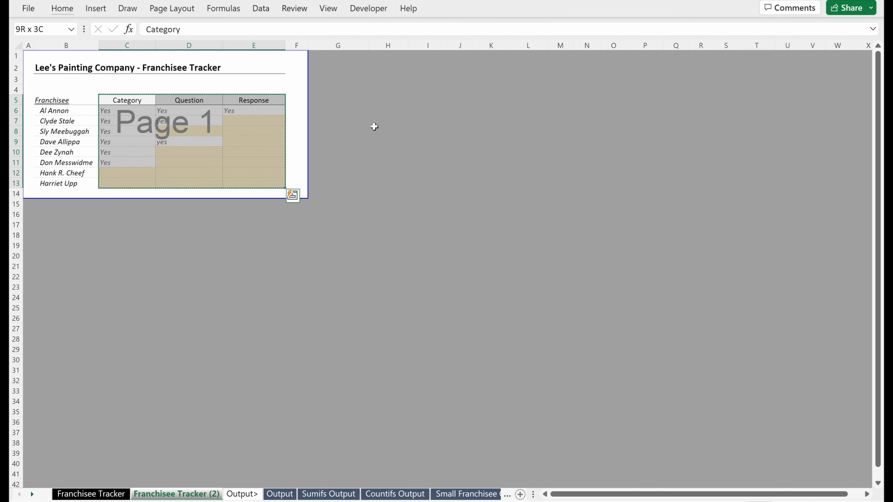
key("Left")
key("ctrl+v")
Enter Financial Trends in B6 under Category
key("Right")
key("Down")
key("Left")
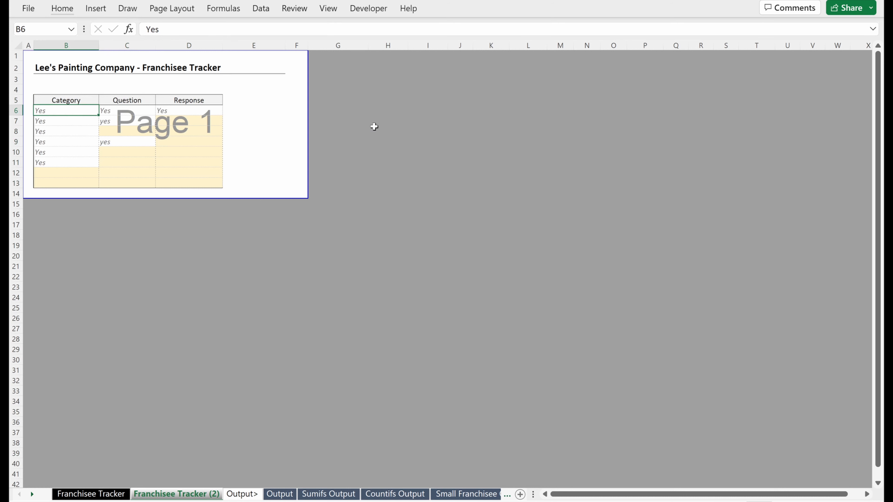
type("Financial Trends")
key("Return")
Clear all formatting and contents from the table body B6:D13 below the headers
key("Up")
key("shift+Right")
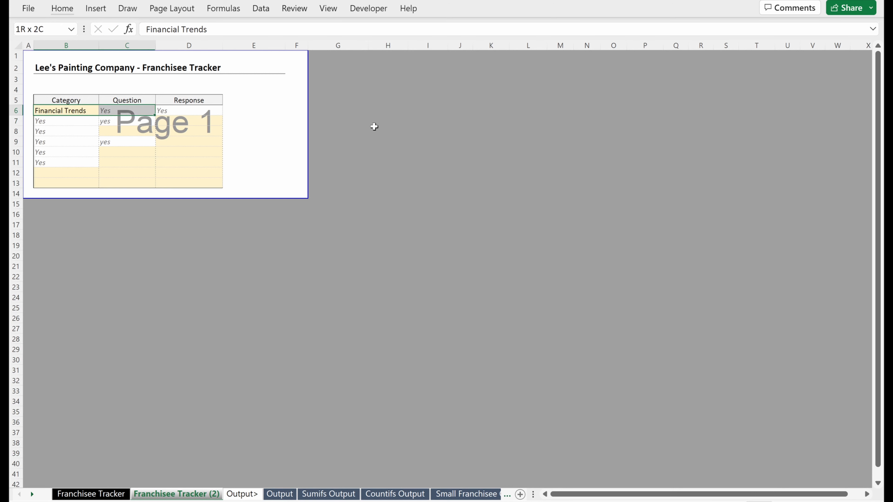
key("shift+Down")
key("shift+Down")
key("shift+Right")
key("shift+Down")
key("shift+Down")
key("shift+Down")
key("shift+Down")
key("shift+Down")
key("shift+Down")
key("shift+Up")
key("alt")
key("h")
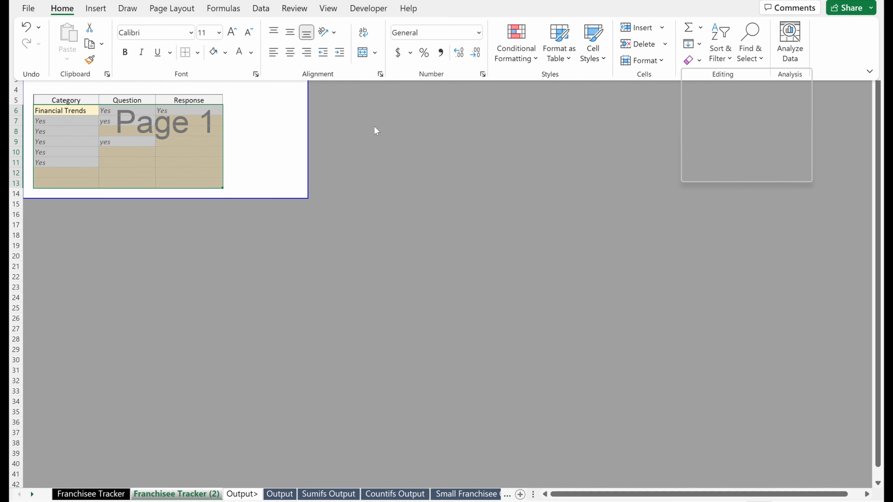
key("e")
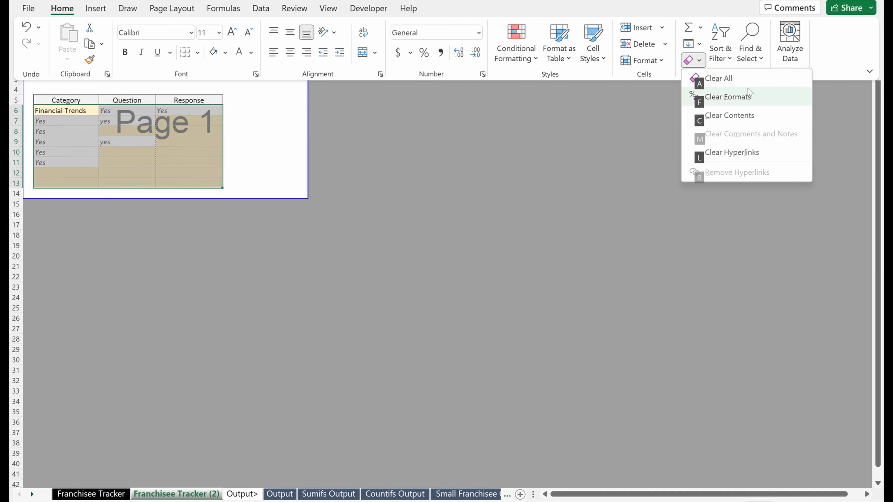
left_click(747, 101)
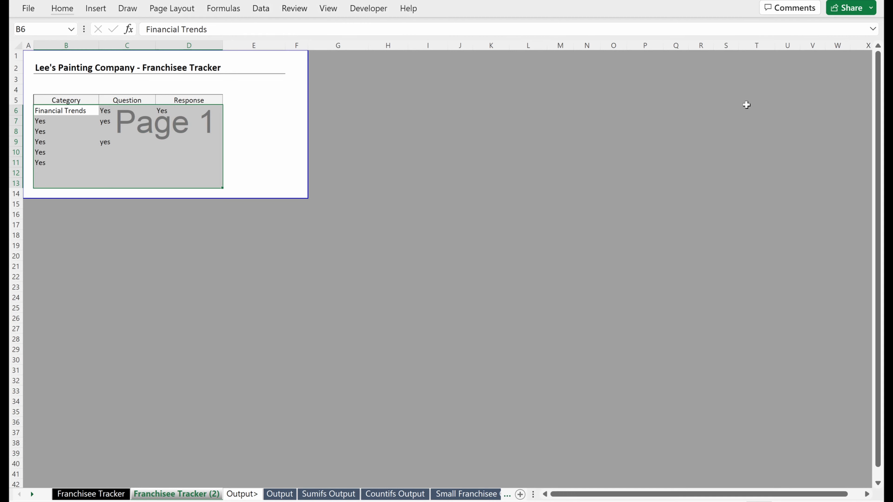
key("alt")
key("h")
key("e")
key("a")
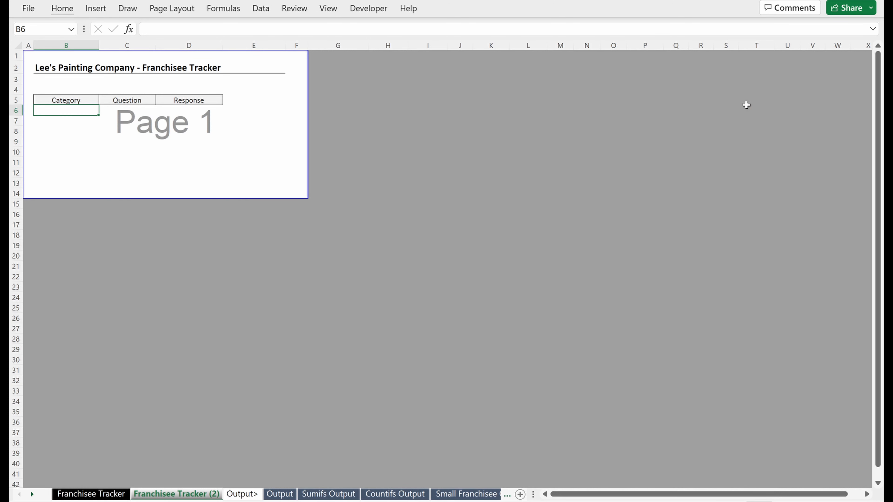
Fill the first table row with category Financial Trends in B6 and question "What is happening with XYZ?" in C6
type("Financial Trends")
key("Return")
key("Right")
key("Up")
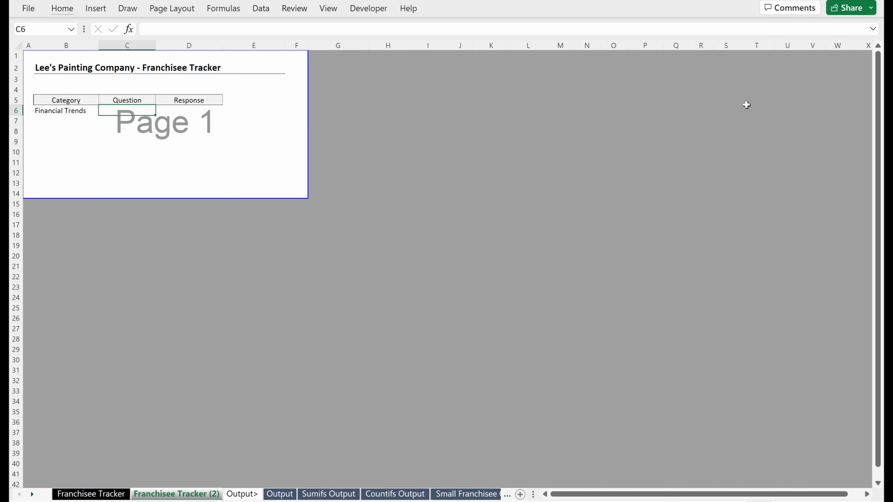
type("What is happening witht")
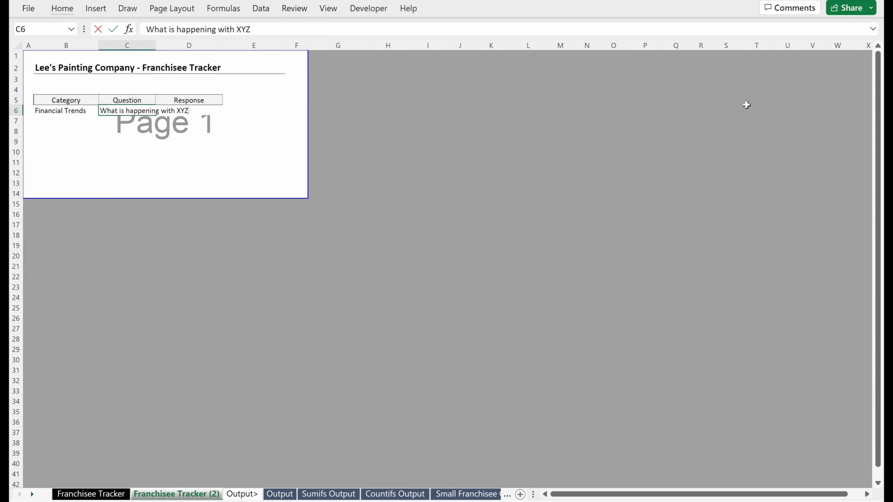
key("Return")
key("Up")
Give the Response cell D6 the lightest gold theme fill color
key("Right")
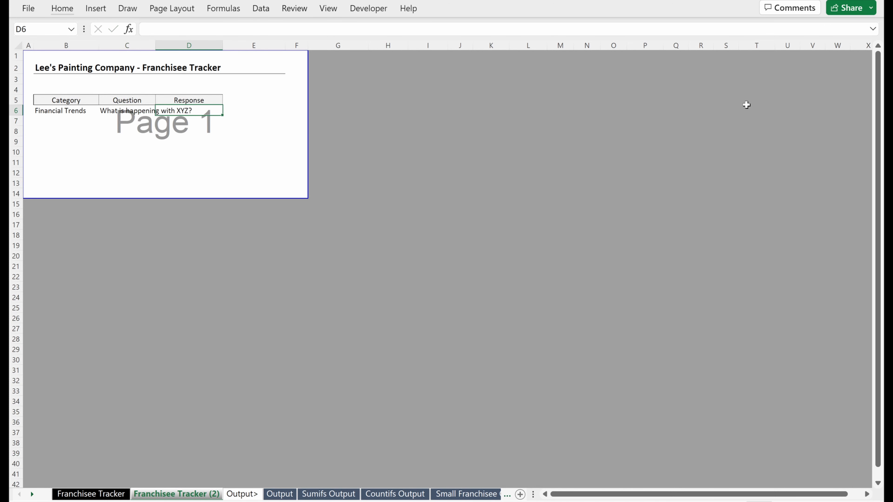
key("alt+h")
key("h")
key("Left")
key("Down")
key("Left")
key("Left")
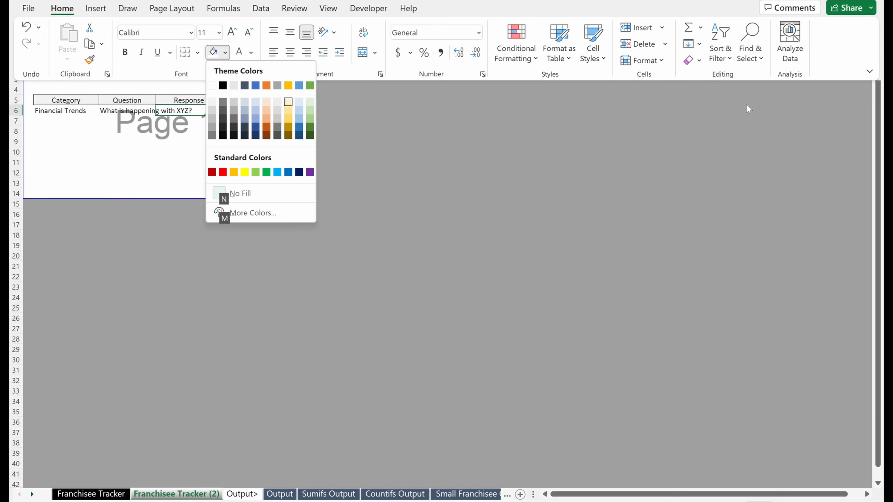
key("Return")
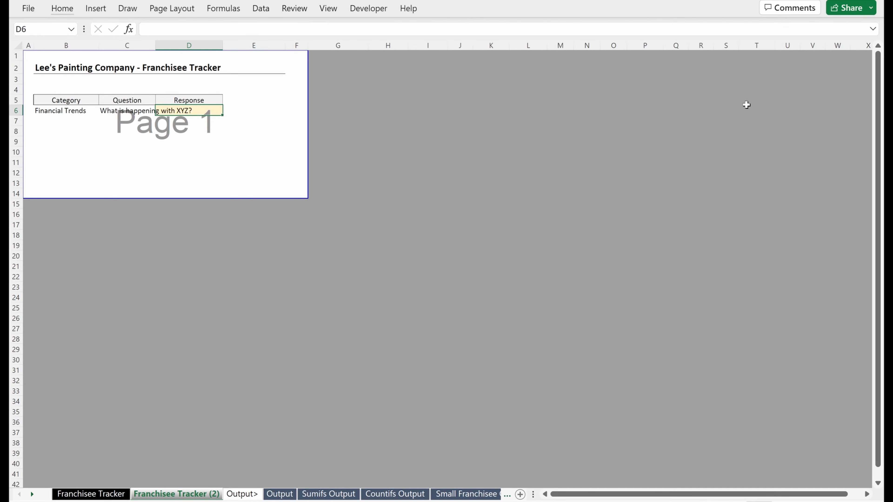
Fill the row B6:D6 down through row 11
key("shift+Left")
key("shift+Left")
key("shift+Down")
key("shift+Down")
key("shift+Down")
key("shift+Down")
key("shift+Down")
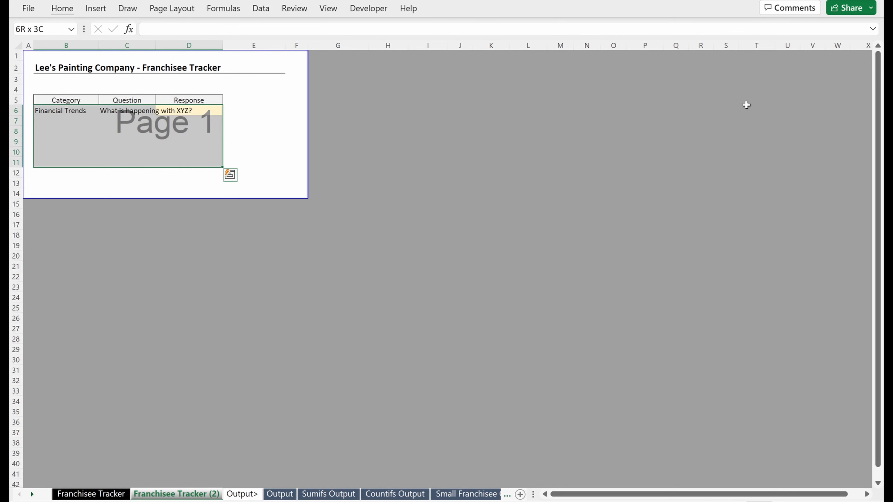
key("ctrl+d")
Delete the repeated Financial Trends entries in B7:B11
key("Down")
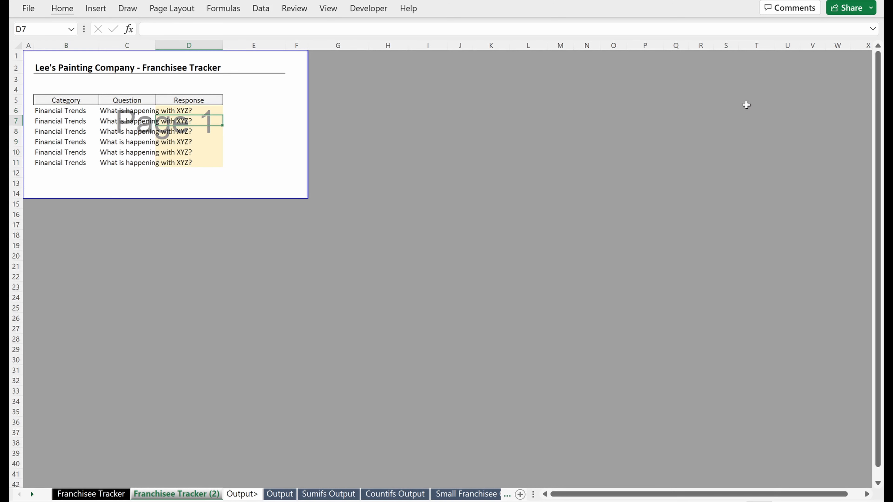
key("Left")
key("Left")
key("shift+Down")
key("shift+Down")
key("shift+Down")
key("shift+Down")
key("Delete")
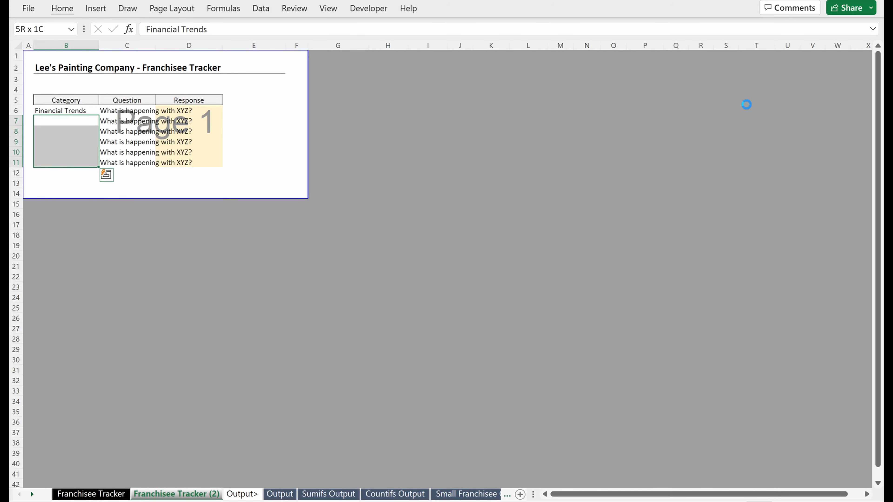
key("Right")
key("Down")
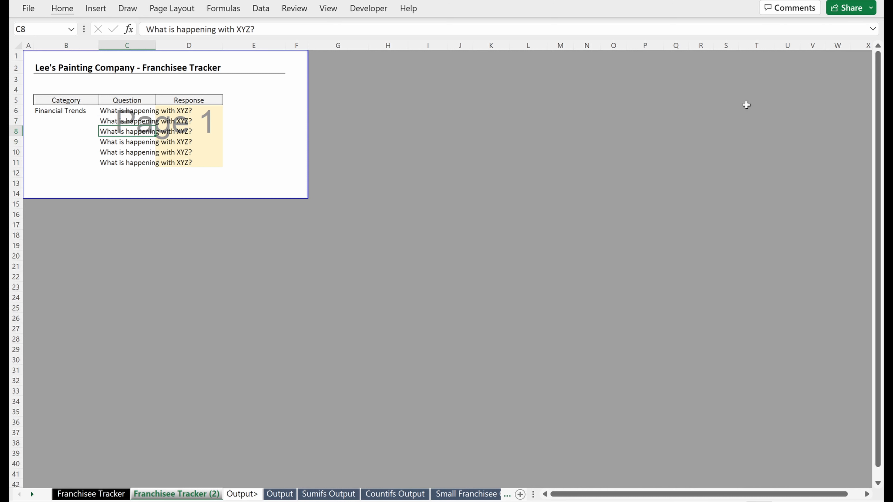
key("Down")
key("Down")
key("Left")
key("Up")
key("Up")
key("Up")
key("Up")
key("Right")
key("Down")
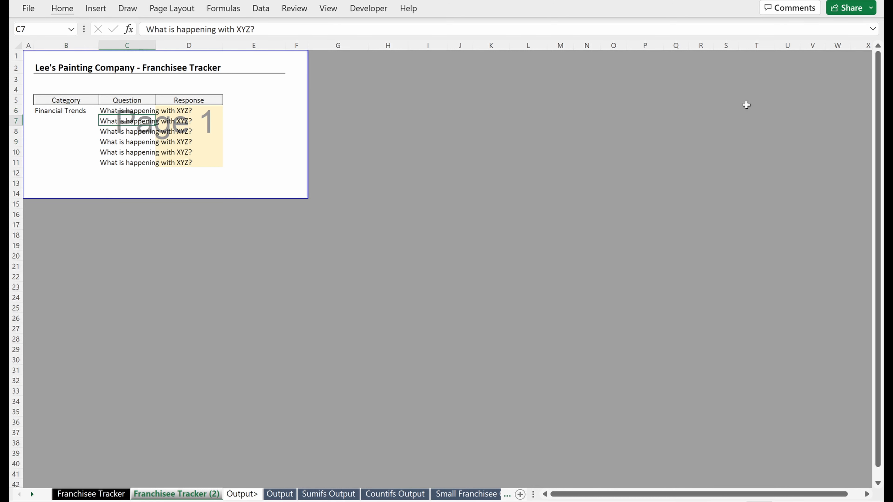
Enter the category Product Trends in cell B11
key("Down")
key("Down")
key("Down")
key("Down")
key("Left")
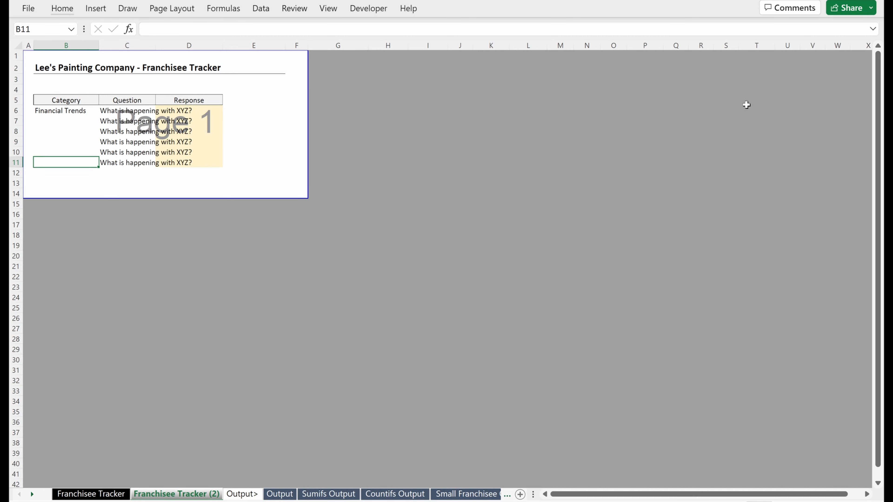
type("Product Trends")
key("Return")
Fill the question and shaded response cells C11:D11 down through row 13
key("Up")
key("Right")
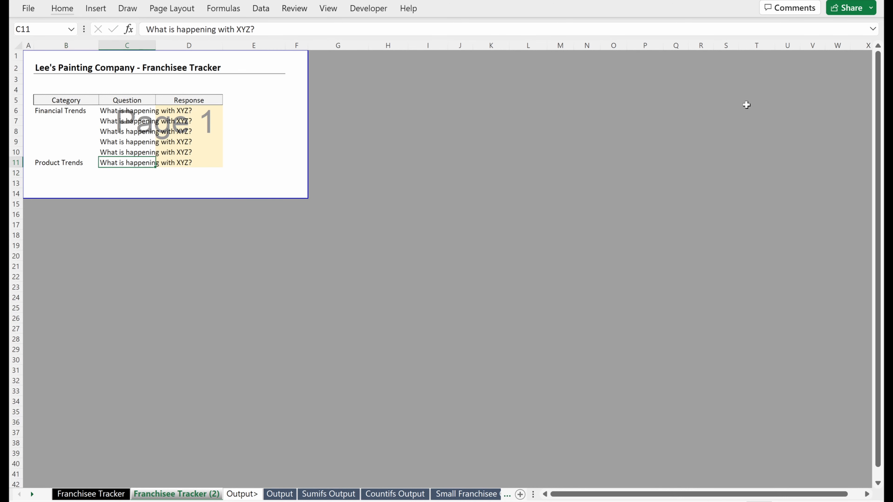
key("shift+Down")
key("shift+Down")
key("shift+Right")
type("What is happening with XYZ? What is happening with XYZ?")
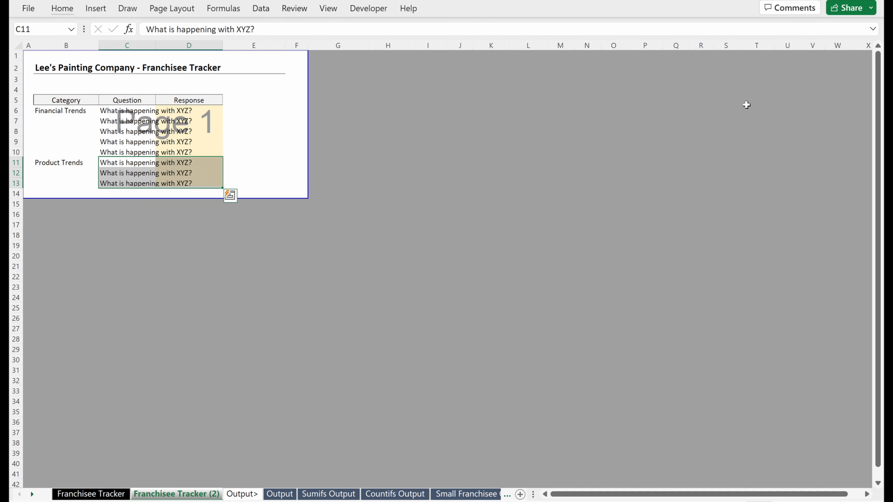
key("Down")
key("Down")
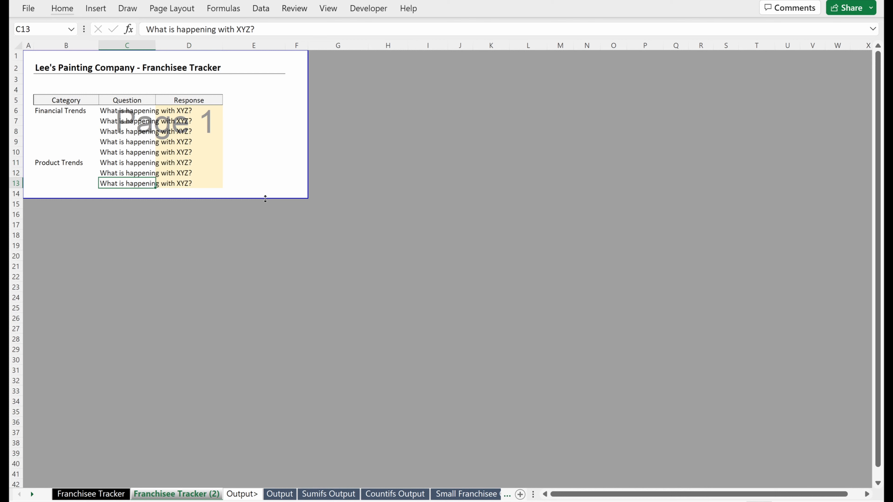
Extend the page area down to row 28 and copy the Product Trends block B11:D13 to B14
left_click_drag(265, 198, 251, 344)
left_click_drag(62, 163, 206, 184)
key("ctrl+c")
left_click(58, 193)
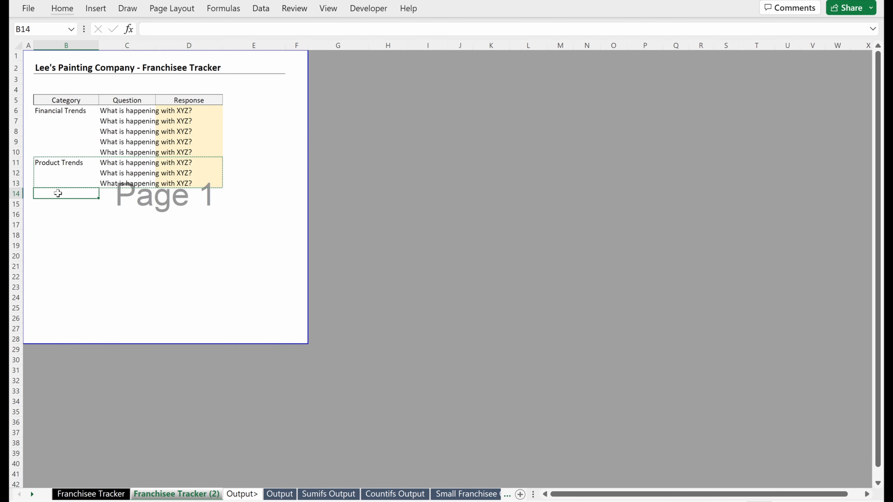
key("ctrl+v")
Change the copied category in B14 to Customer Trends
left_click(59, 194)
key("F2")
key("ctrl+Left")
key("ctrl+shift+Left")
type("Customer")
key("Return")
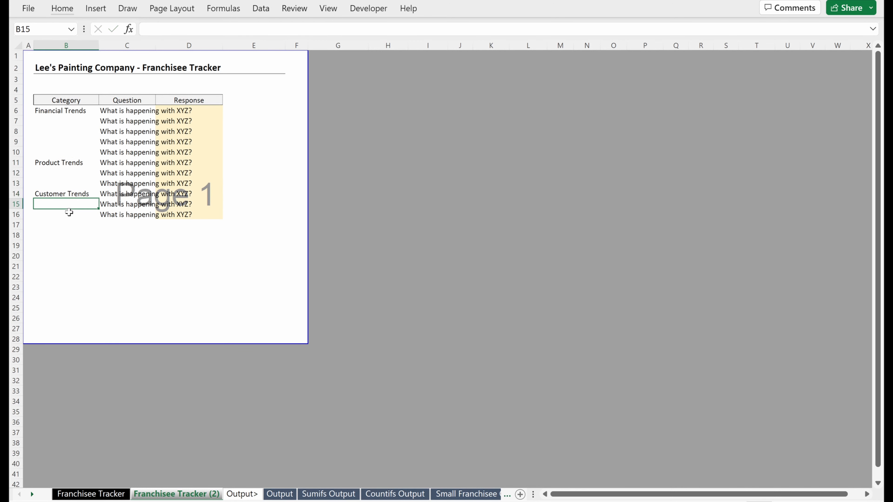
Autofit the column widths of the whole interview table B5:D16
left_click(143, 162)
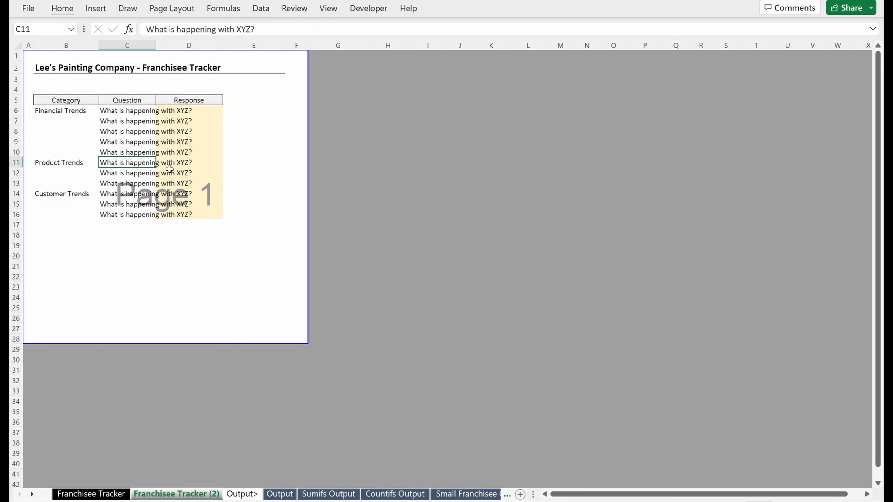
key("ctrl+a")
key("alt+h")
key("o")
key("i")
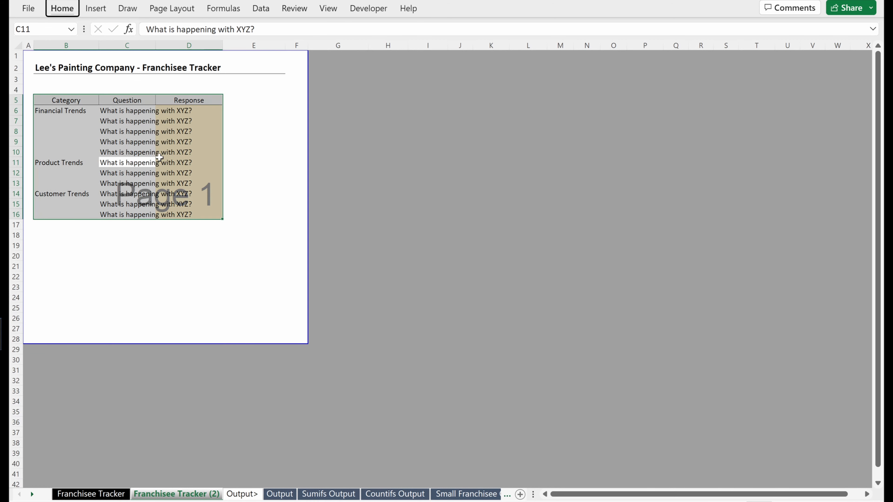
Set the width of the Response column D to 25
key("Right")
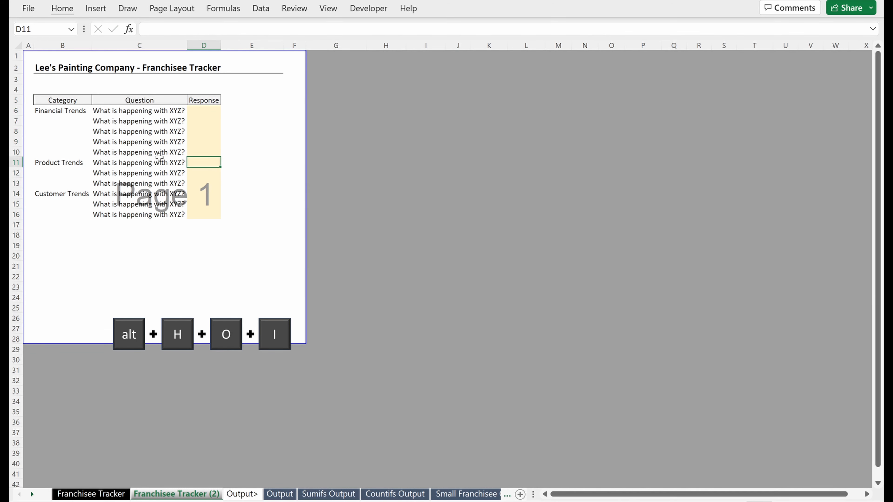
key("alt+h")
key("o")
key("w")
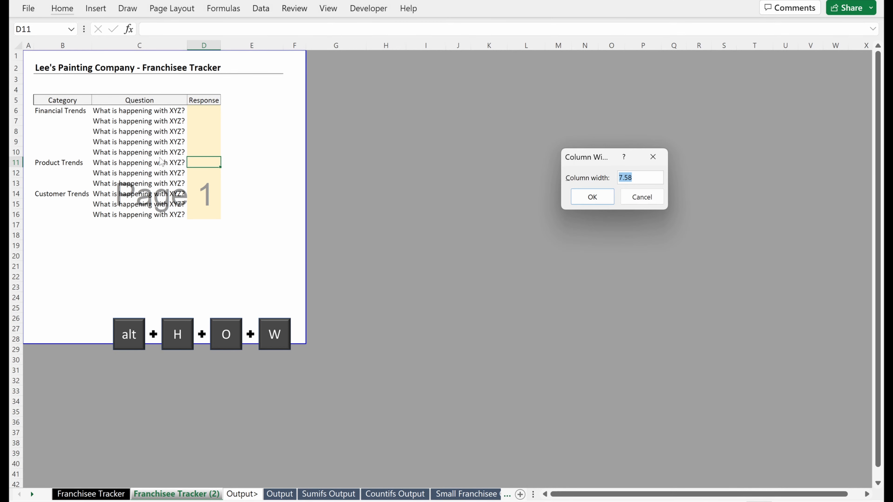
type("25")
key("Return")
left_click(160, 155)
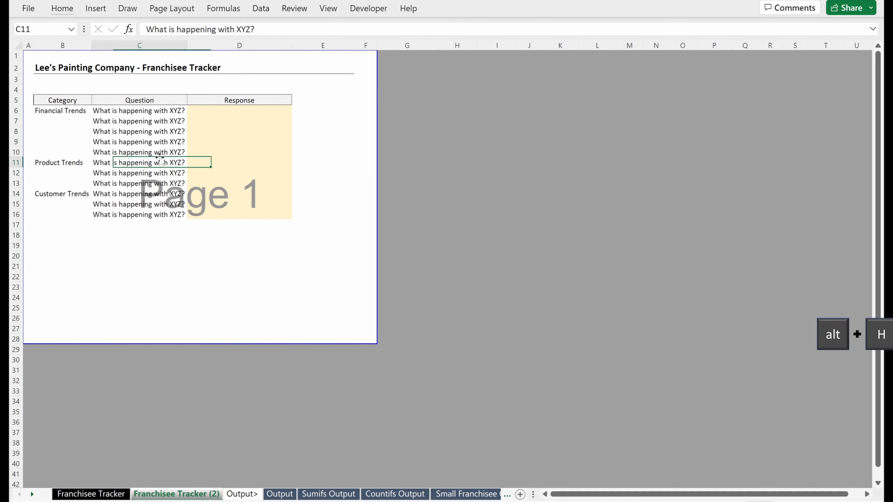
Give B6:D16 an outline border in automatic color and thin dotted gray horizontal borders between the rows
left_click(67, 112)
left_click_drag(67, 113, 225, 215)
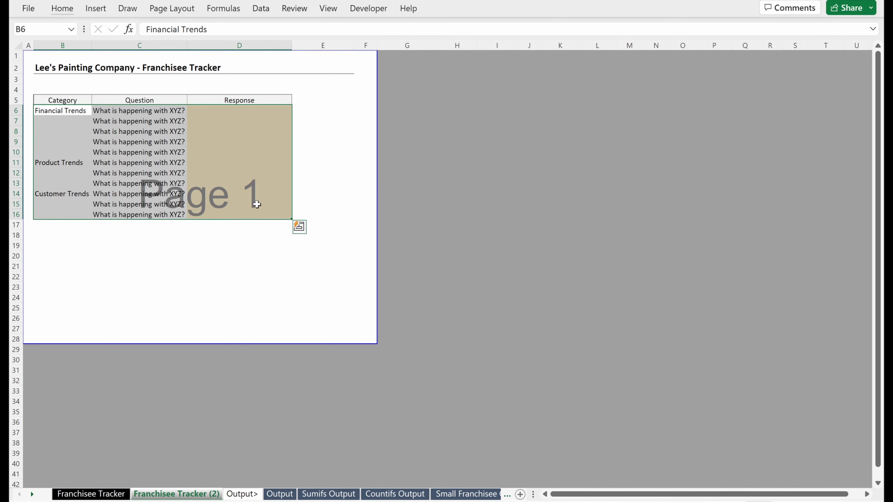
key("ctrl+1")
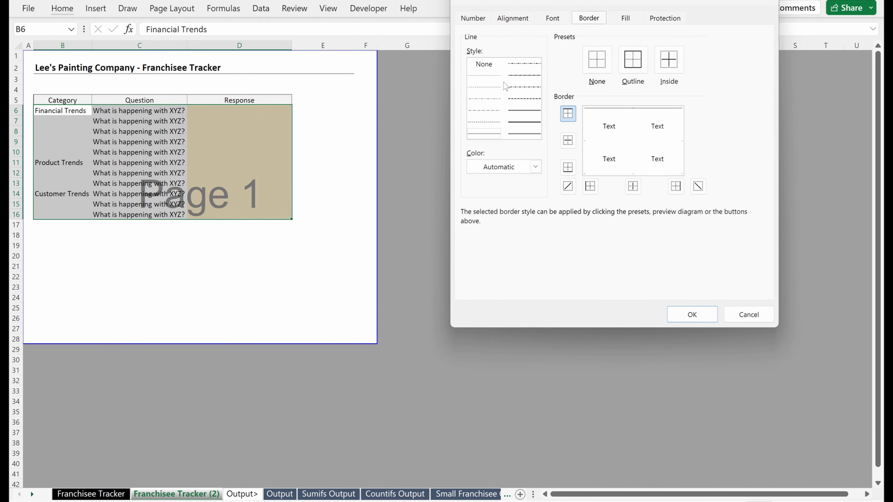
left_click(632, 60)
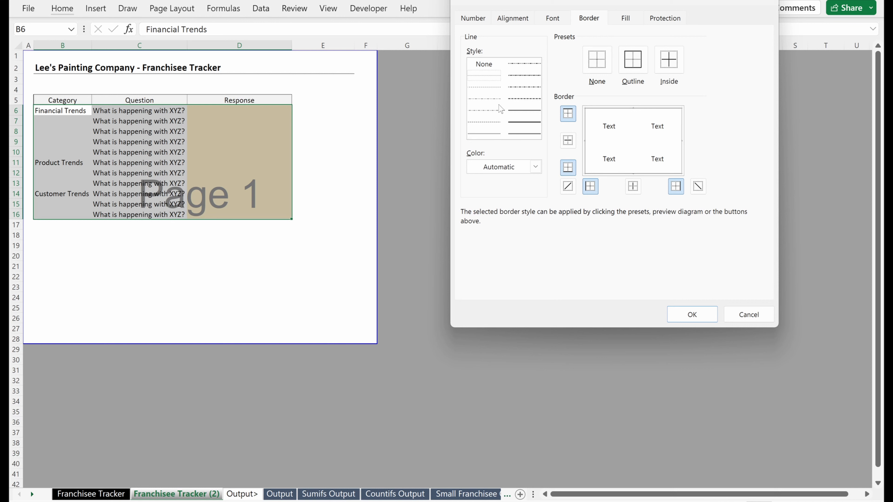
left_click(535, 167)
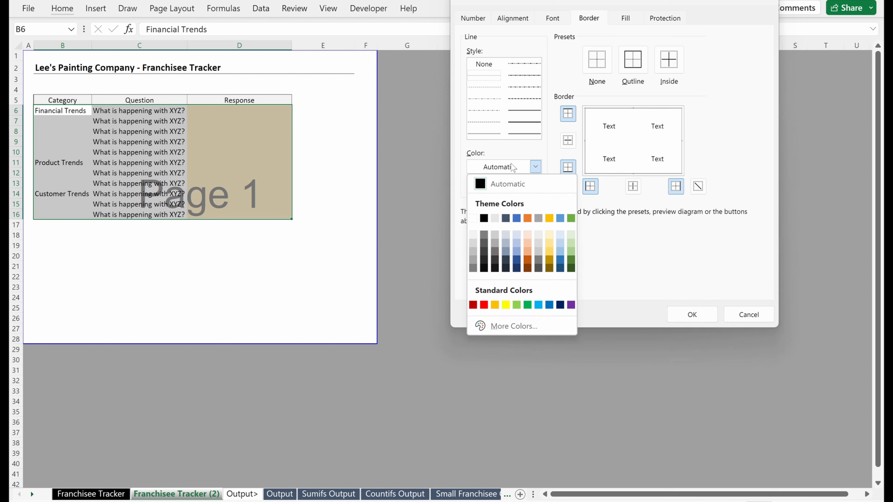
left_click(494, 252)
left_click(568, 140)
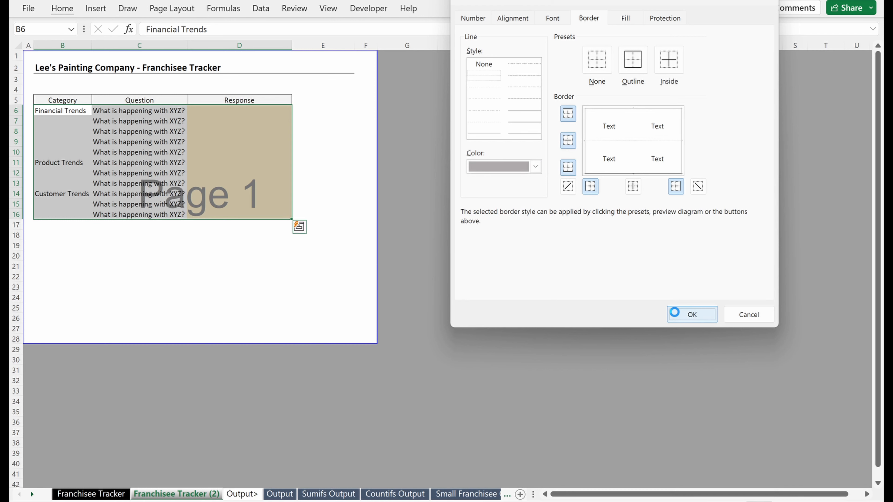
left_click(678, 312)
left_click(197, 255)
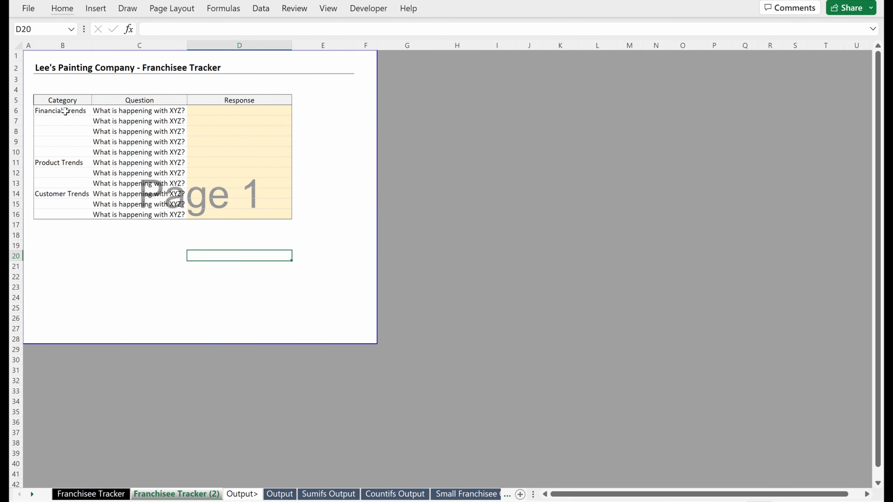
Remove the inner horizontal borders from the Category cells B6:B16
left_click_drag(65, 112, 63, 213)
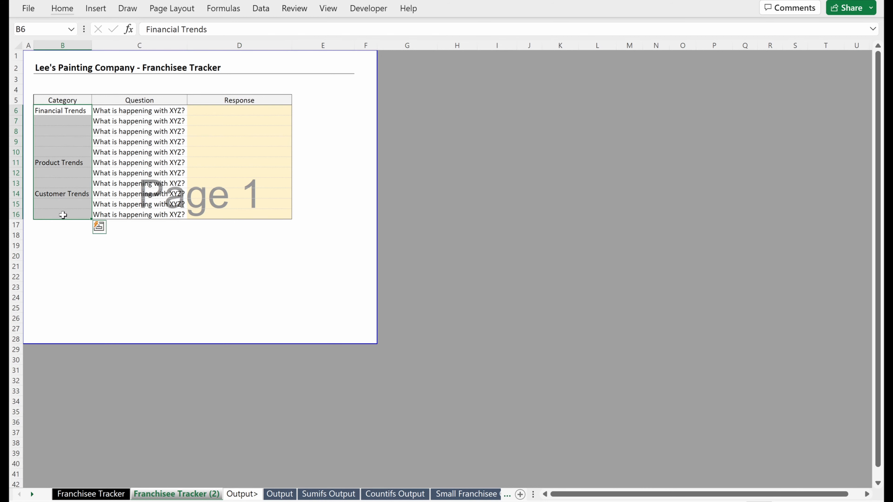
key("ctrl+1")
left_click(489, 66)
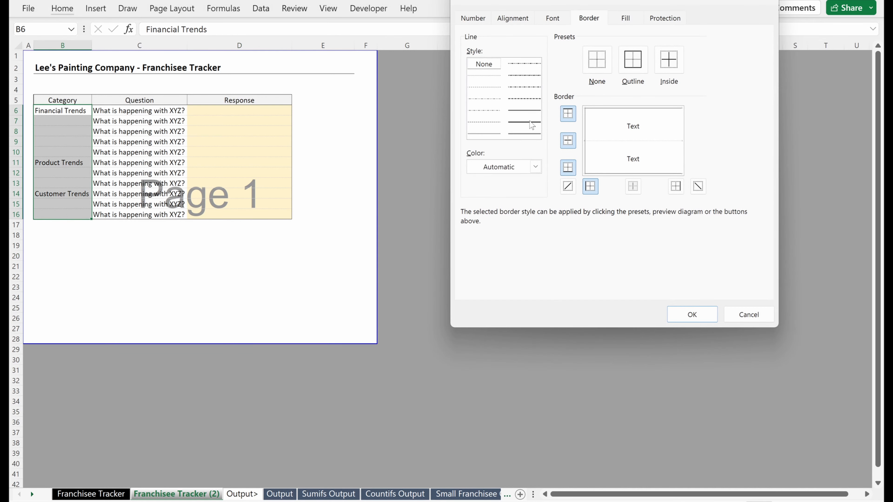
left_click(568, 141)
left_click(691, 314)
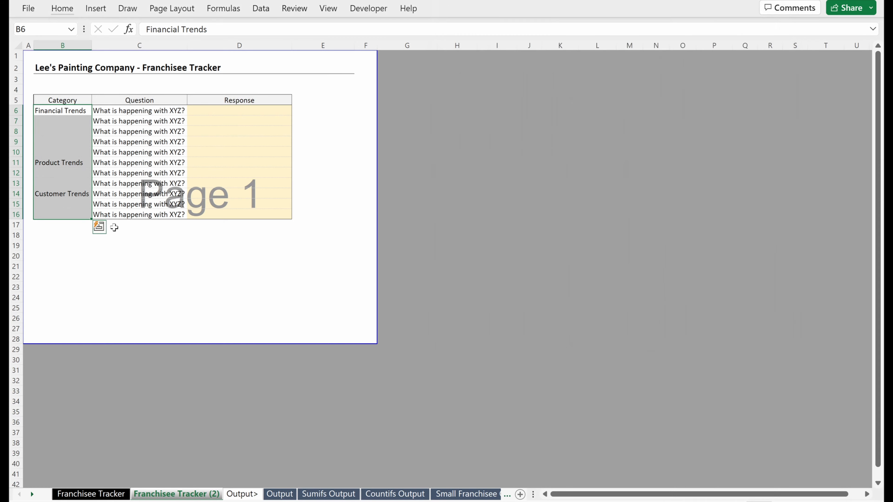
left_click(106, 203)
Make the category names in B6:B16 bold
left_click_drag(70, 111, 74, 216)
key("ctrl+b")
left_click(74, 154)
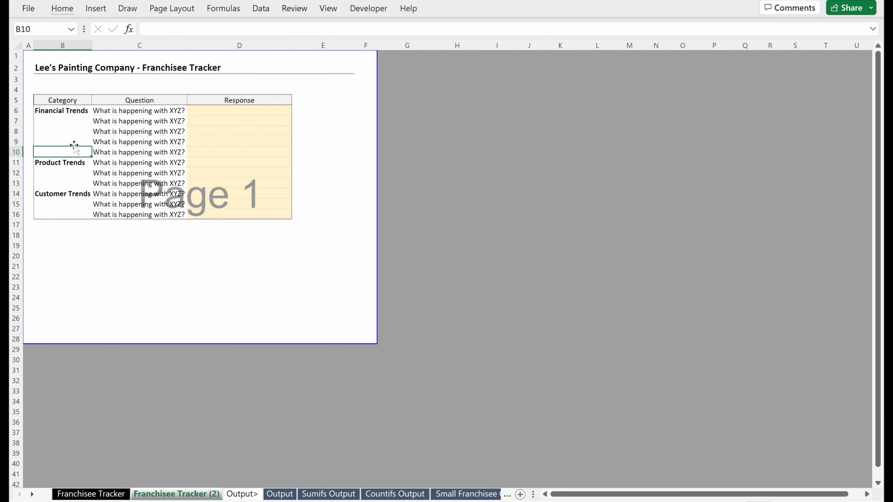
Fill the Financial Trends cells B6:B10 with the lightest gray theme color
left_click_drag(77, 109, 77, 149)
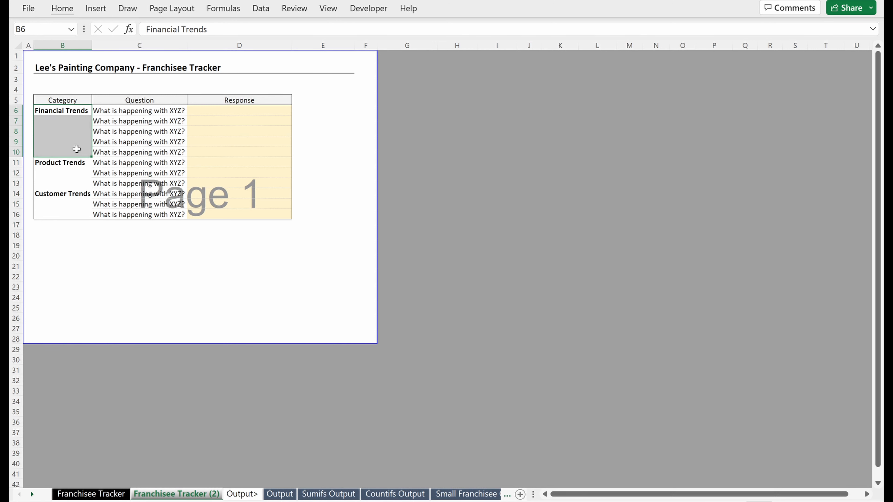
key("alt")
key("h")
key("h")
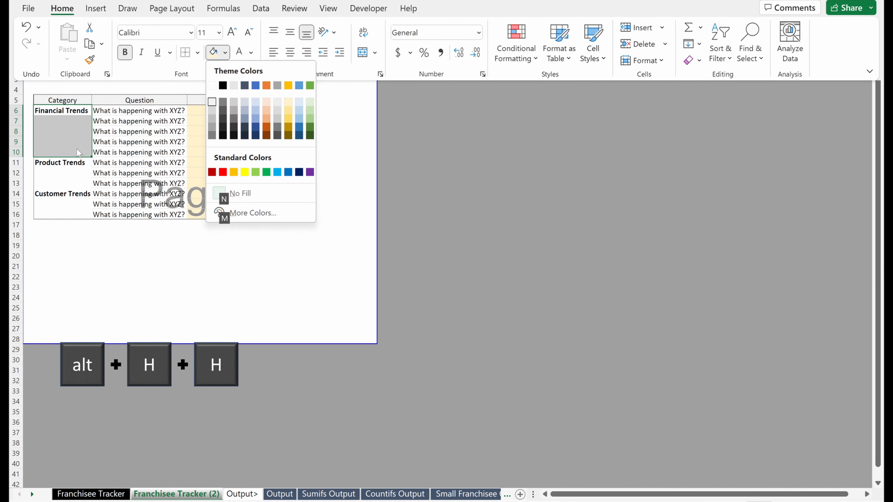
key("Return")
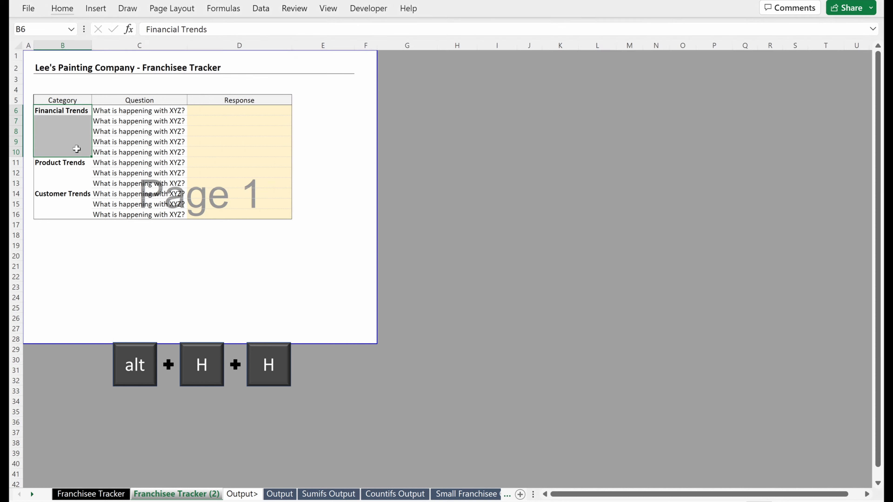
left_click(80, 113)
Fill the Product Trends cells B11:B13 with a slightly darker gray theme color
left_click_drag(72, 163, 74, 182)
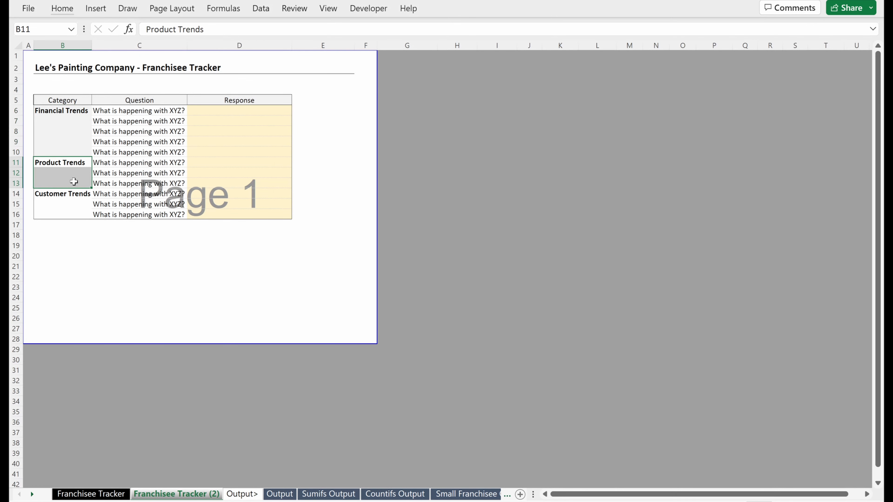
key("alt")
key("h")
key("h")
key("Return")
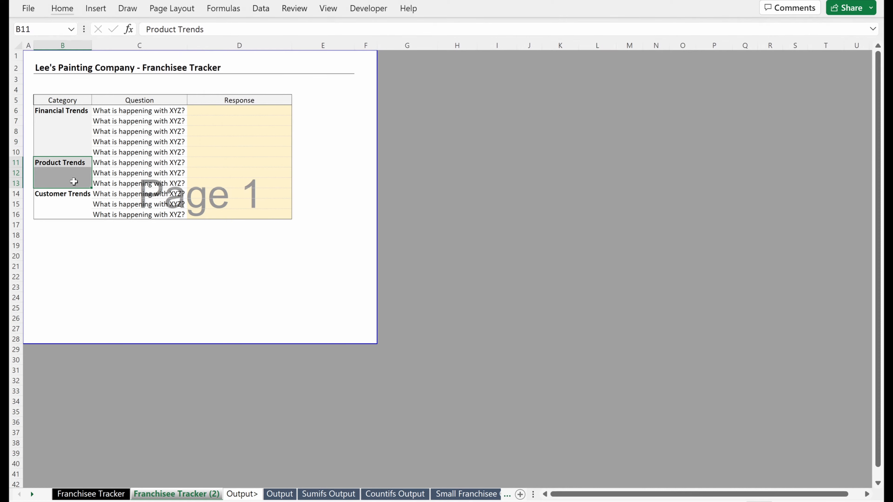
Fill the Customer Trends cells B14:B16 with the lightest gray theme color
left_click(62, 194)
left_click_drag(62, 194, 66, 216)
key("alt")
key("h")
key("h")
key("Down")
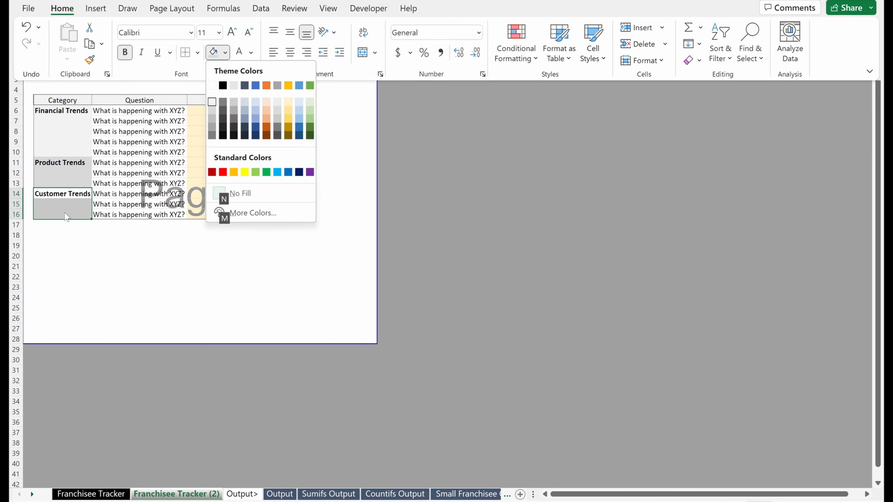
key("Return")
left_click(95, 173)
left_click_drag(81, 132, 83, 206)
left_click(114, 160)
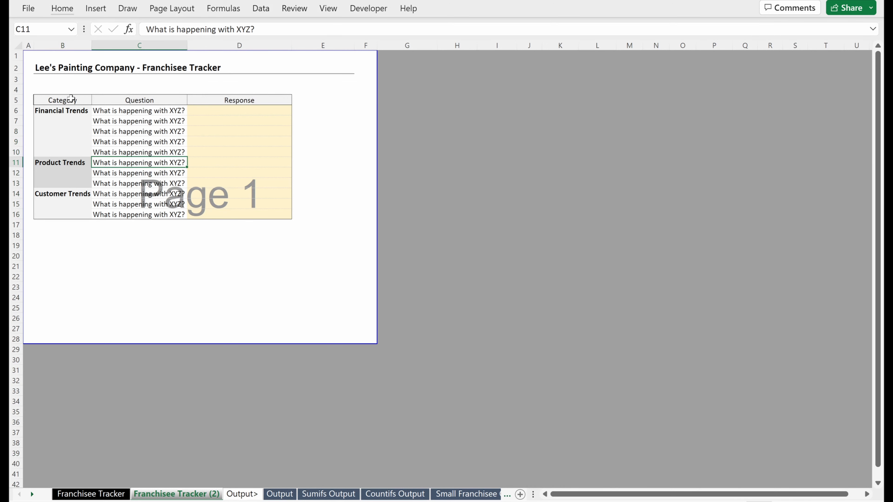
Choose the dark blue-gray theme color as the fill for the header row B5:D5
left_click_drag(70, 100, 272, 103)
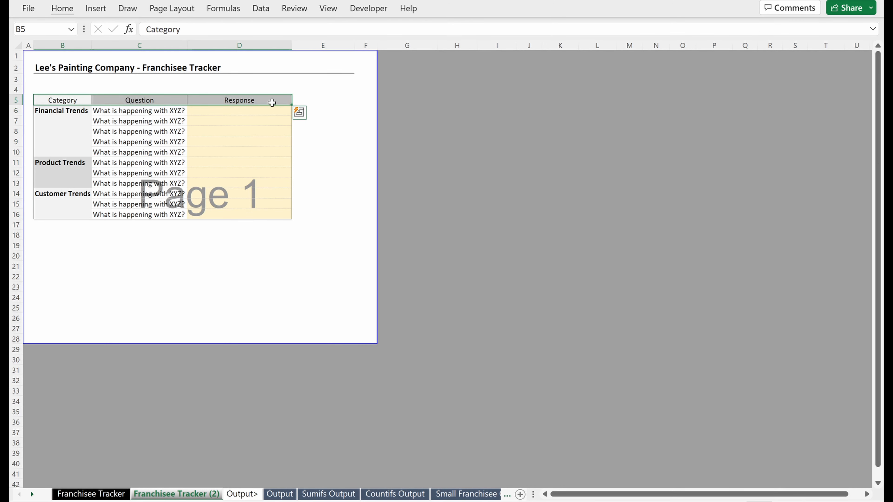
key("ctrl+1")
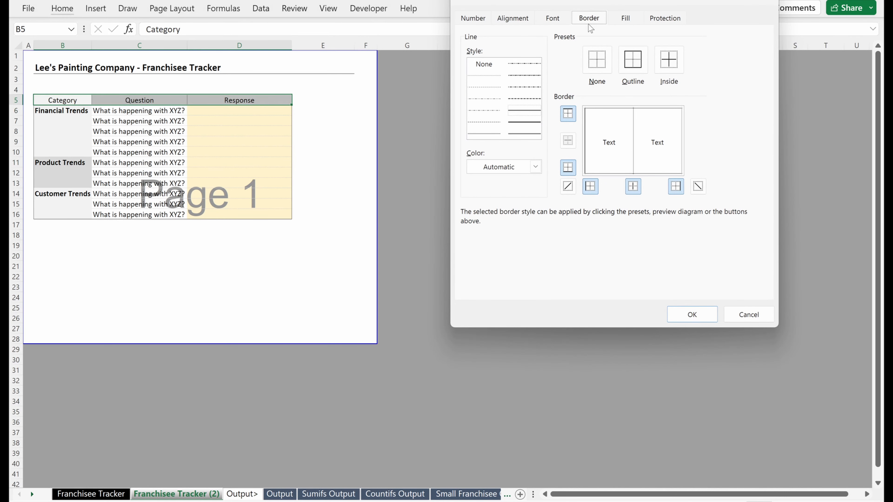
left_click(626, 18)
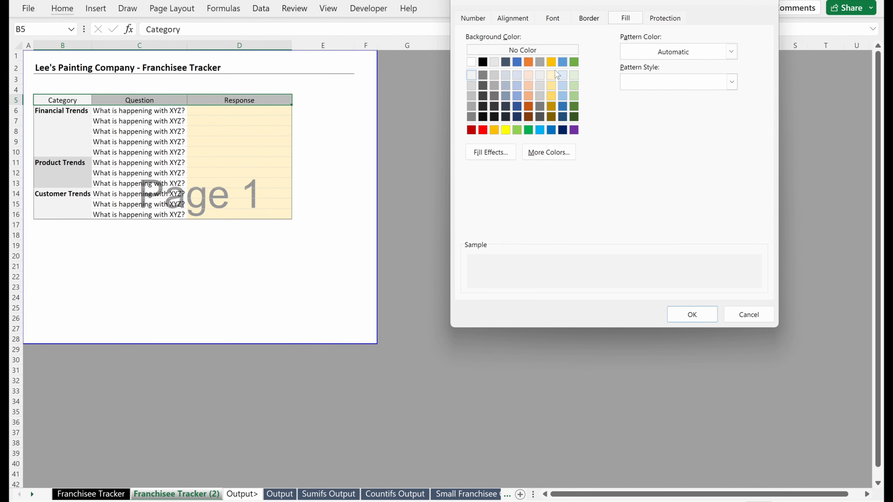
left_click(505, 63)
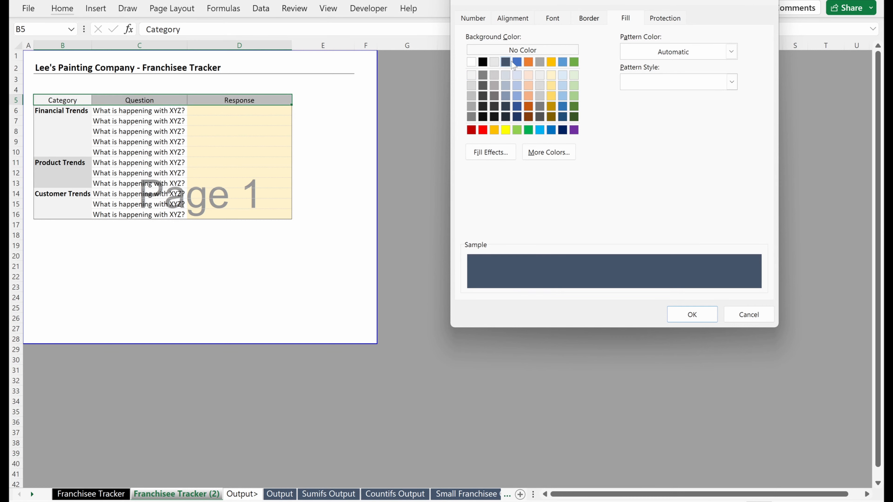
Set the header row B5:D5 font to white, size 12, Bold Italic, and apply it together with the chosen fill
left_click(561, 21)
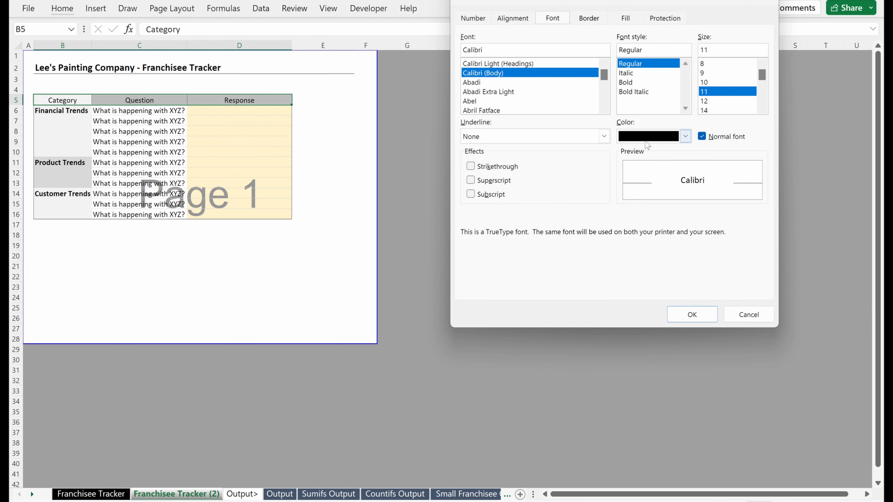
left_click(685, 136)
left_click(623, 188)
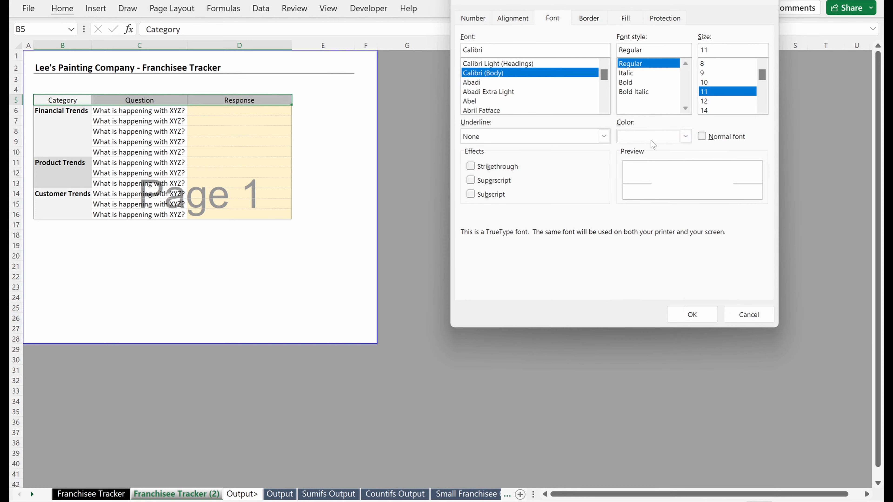
left_click(709, 101)
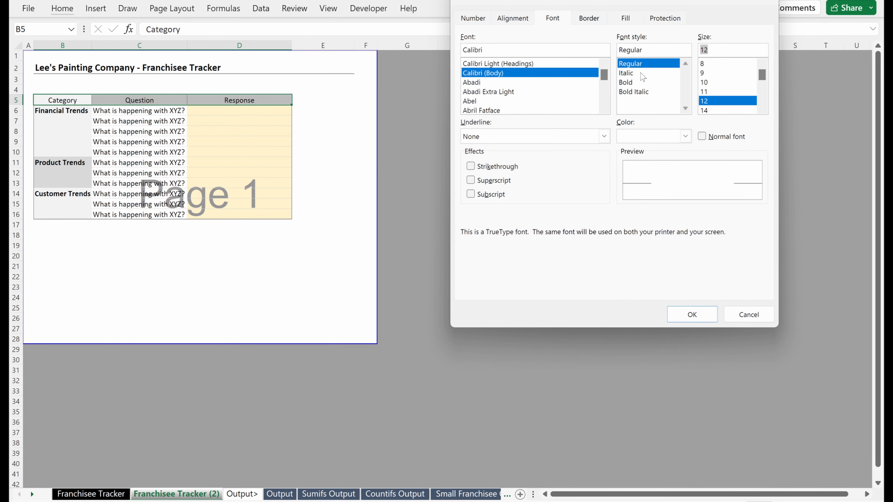
left_click(636, 92)
left_click(691, 313)
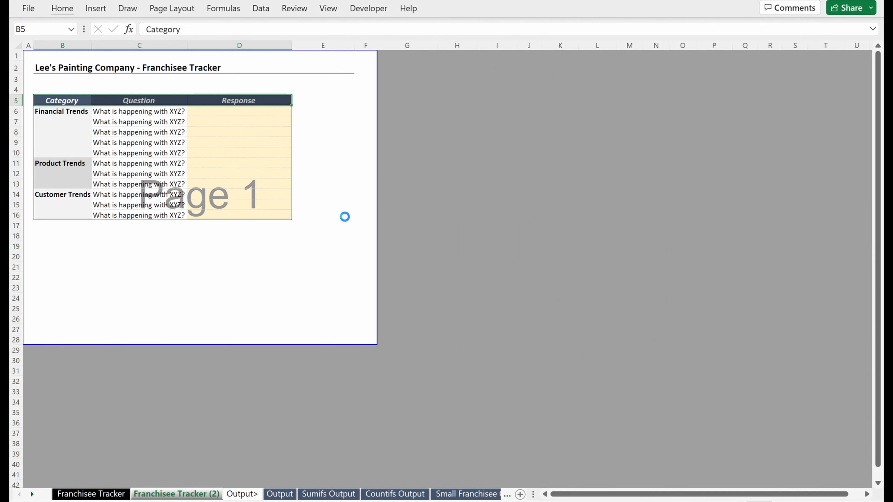
left_click(344, 218)
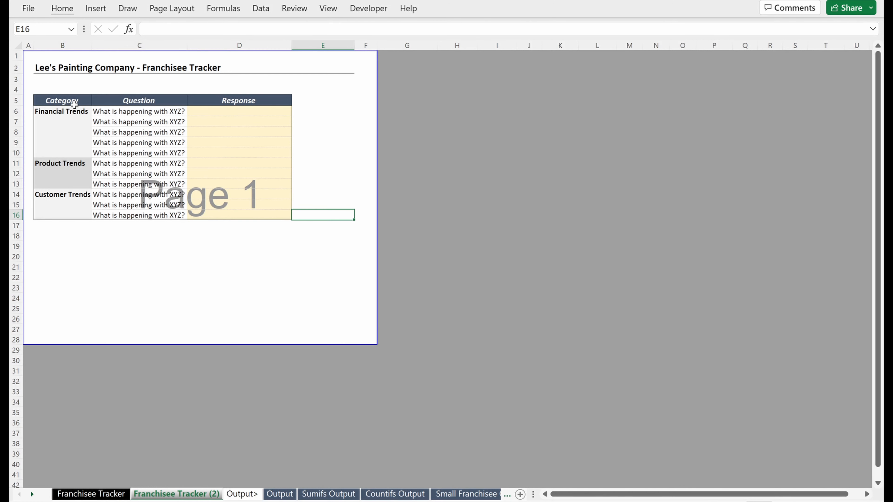
Apply white vertical inside borders between the header cells B5:D5
left_click_drag(74, 104, 271, 97)
left_click(246, 132)
left_click_drag(215, 103, 86, 105)
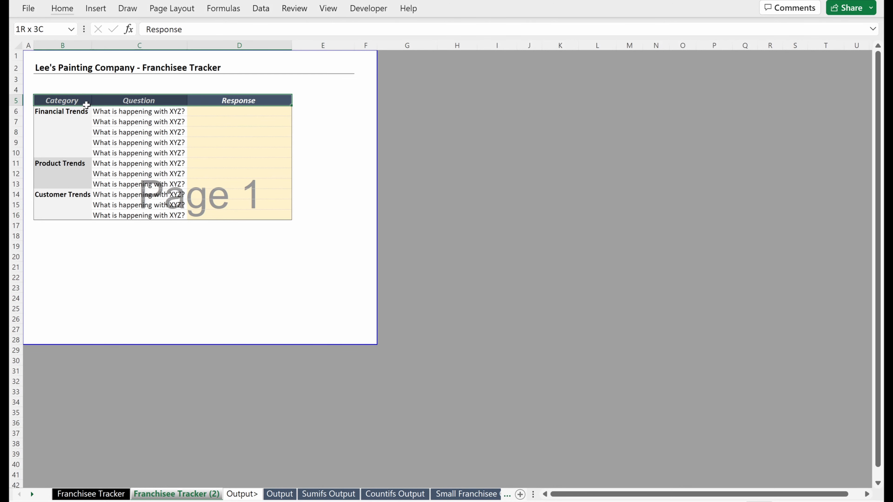
key("ctrl+1")
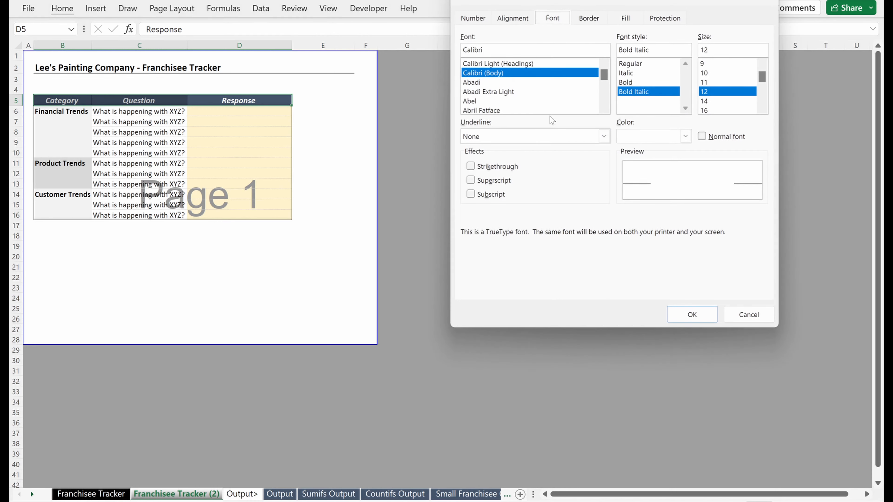
left_click(598, 19)
left_click(536, 166)
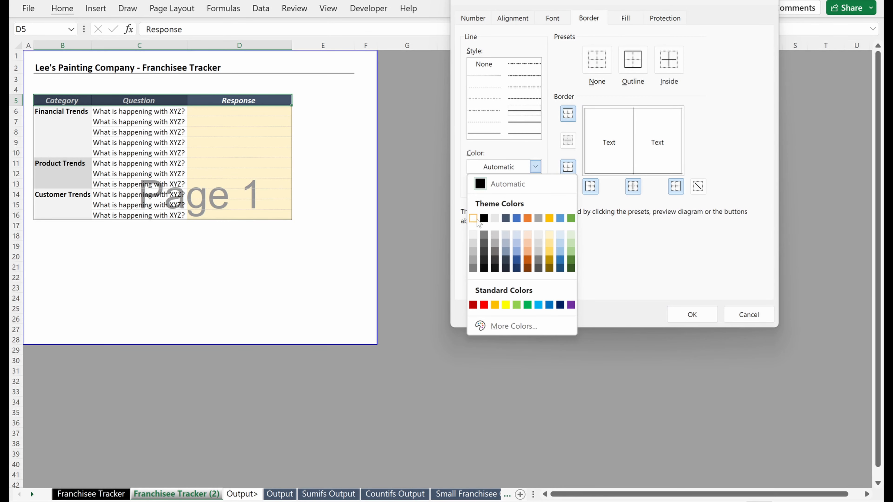
left_click(474, 223)
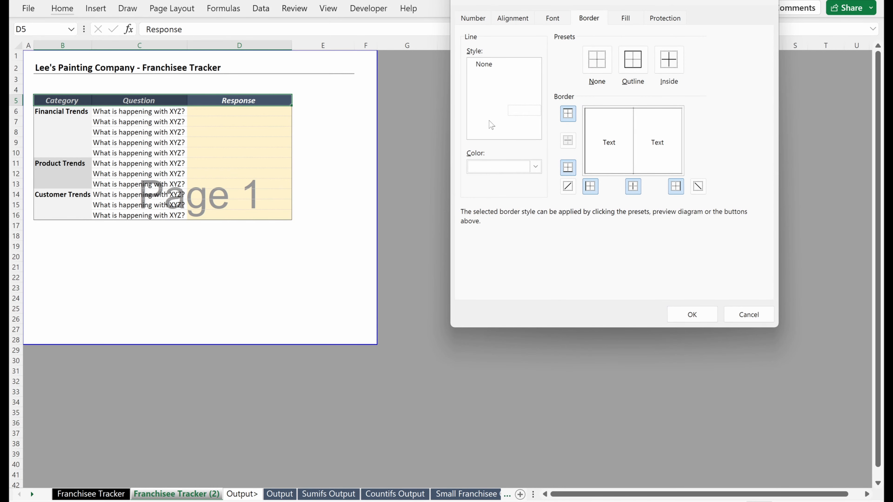
left_click(535, 167)
left_click(474, 192)
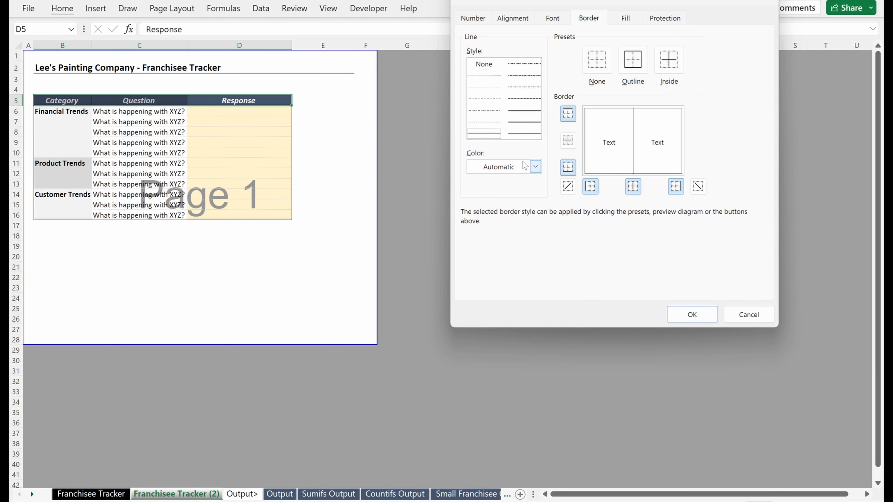
left_click(535, 166)
left_click(483, 219)
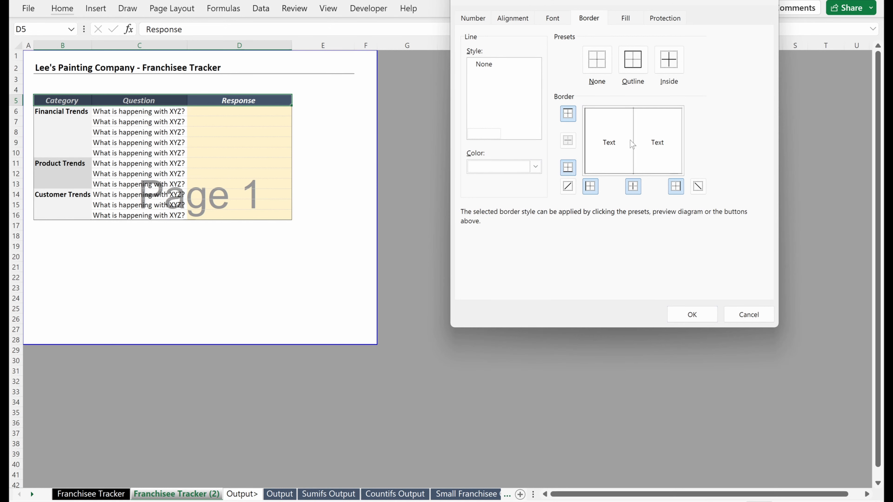
left_click(637, 191)
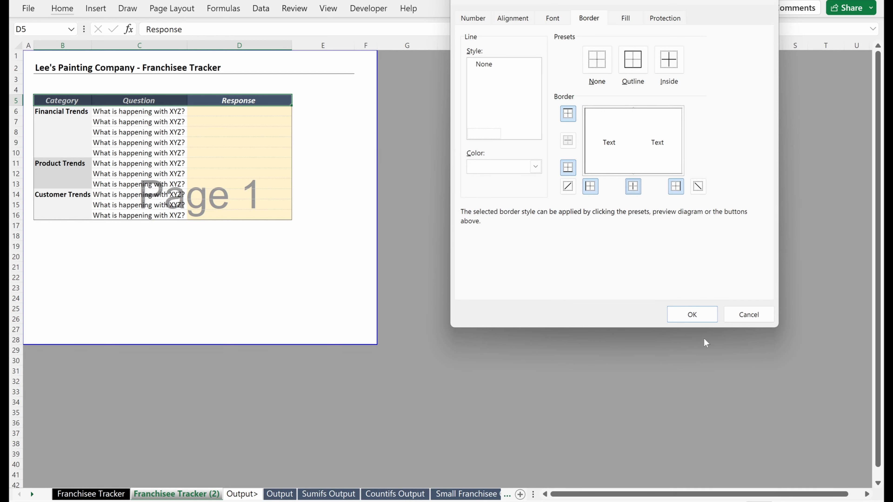
left_click(691, 315)
left_click(368, 297)
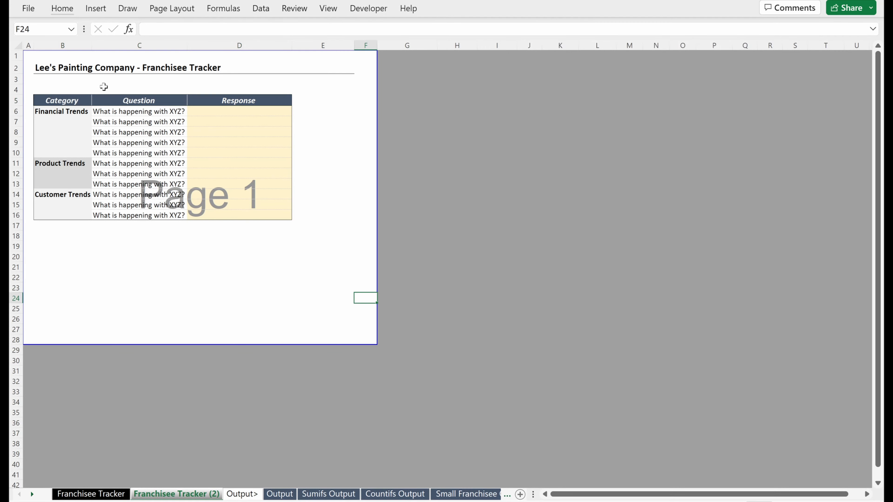
left_click(86, 99)
left_click(213, 100)
left_click(225, 173)
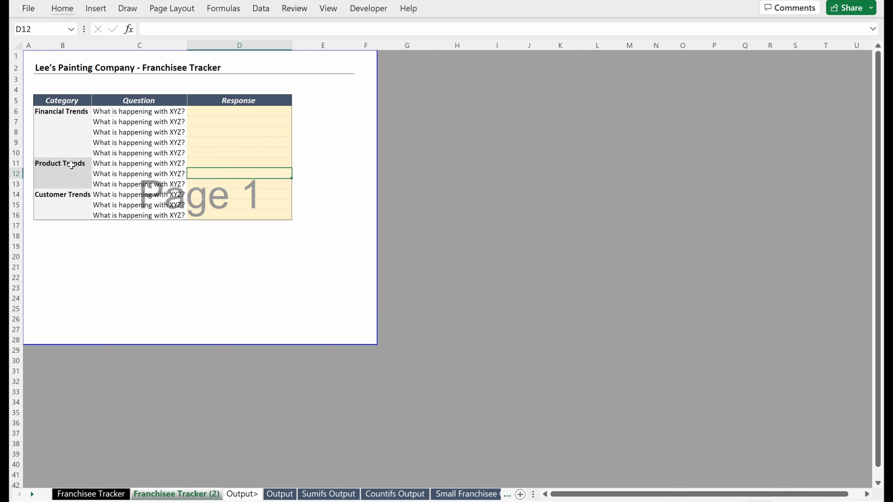
Add top and bottom borders in the automatic color to the Product Trends block B11:D13
left_click_drag(66, 161, 253, 181)
left_click(108, 174)
left_click_drag(88, 170, 246, 180)
key("ctrl+1")
left_click(506, 171)
left_click(494, 154)
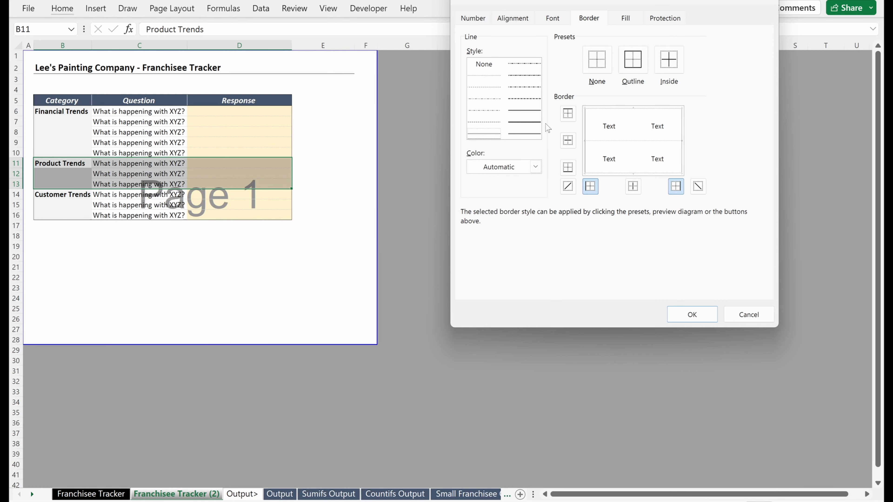
left_click(568, 113)
left_click(568, 167)
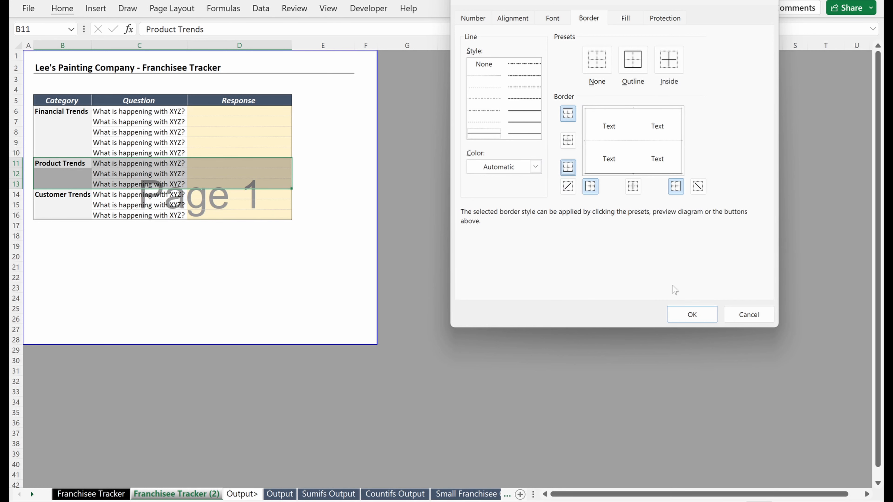
left_click(691, 314)
left_click(194, 259)
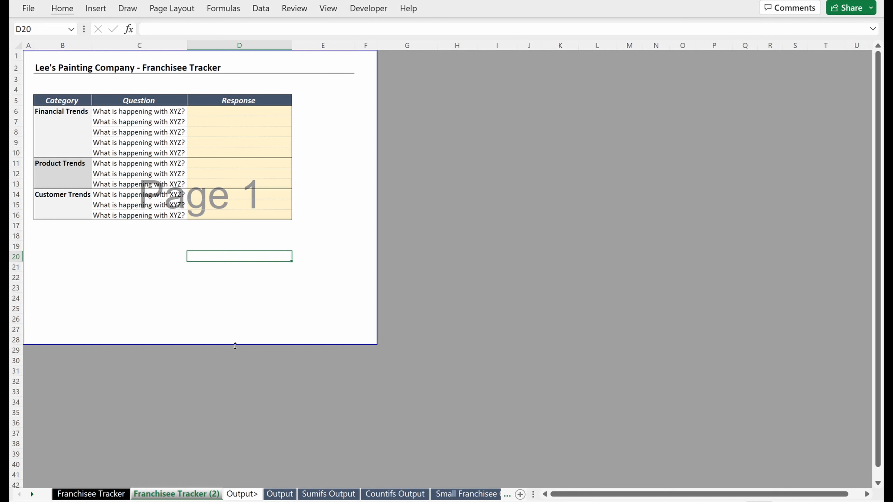
Shorten the print area to end at row 18 and widen the Question column beyond its text
left_click_drag(233, 345, 256, 240)
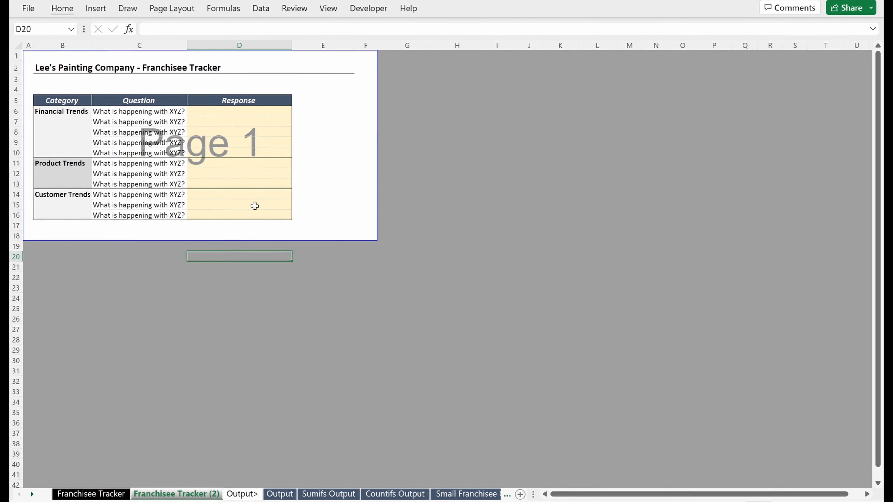
scroll(253, 205, "up", 3)
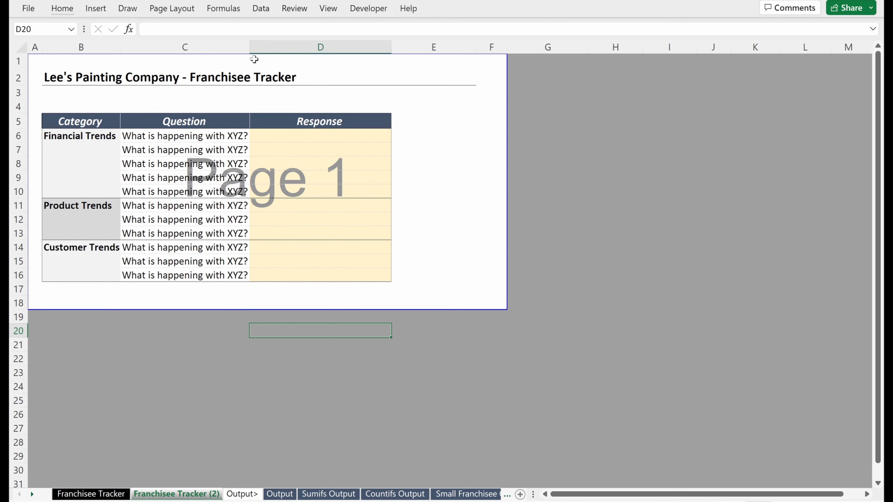
left_click_drag(250, 47, 274, 47)
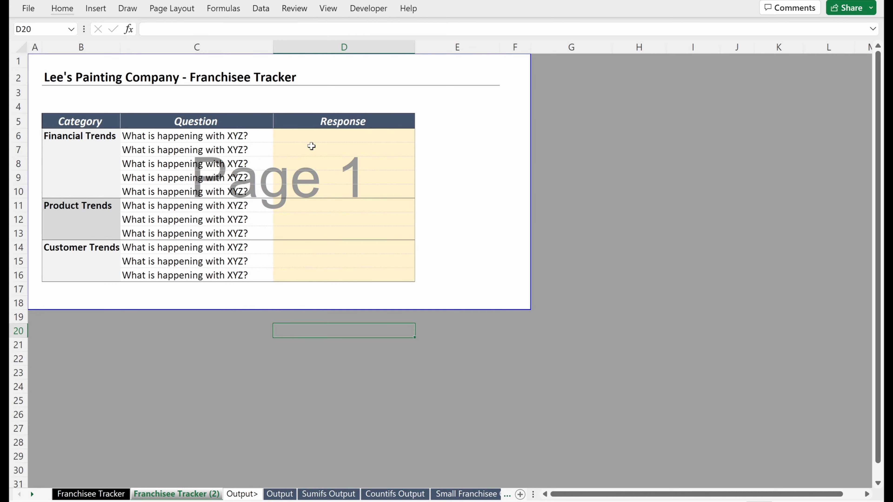
left_click_drag(317, 137, 316, 190)
left_click(160, 176)
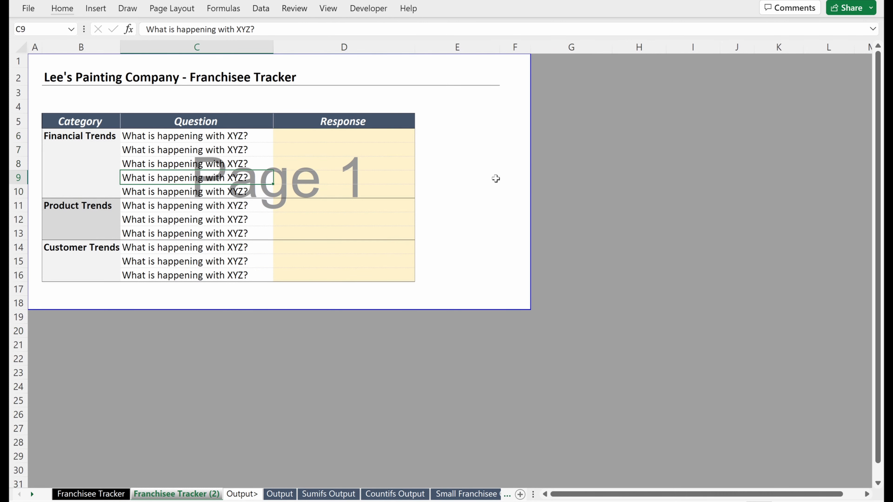
Delete the empty column E beside the table and extend the print area down to row 38
left_click(475, 183)
key("ctrl+space")
key("ctrl+minus")
left_click(471, 194)
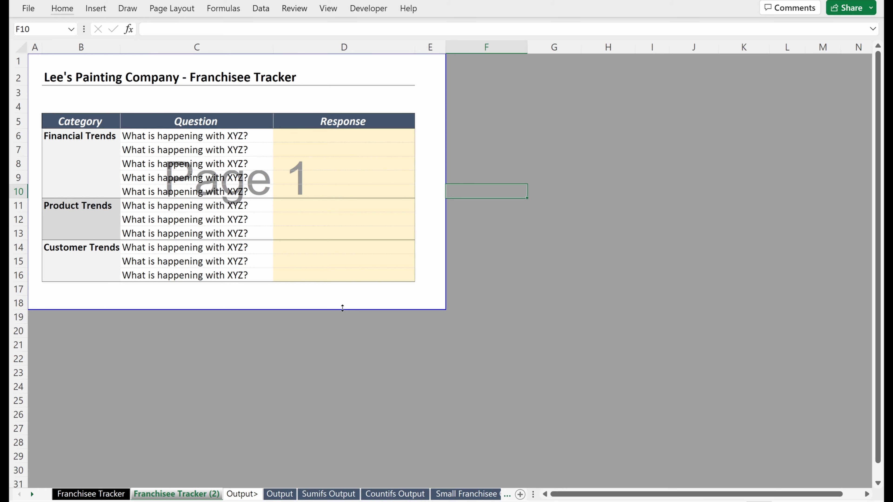
left_click_drag(343, 308, 367, 454)
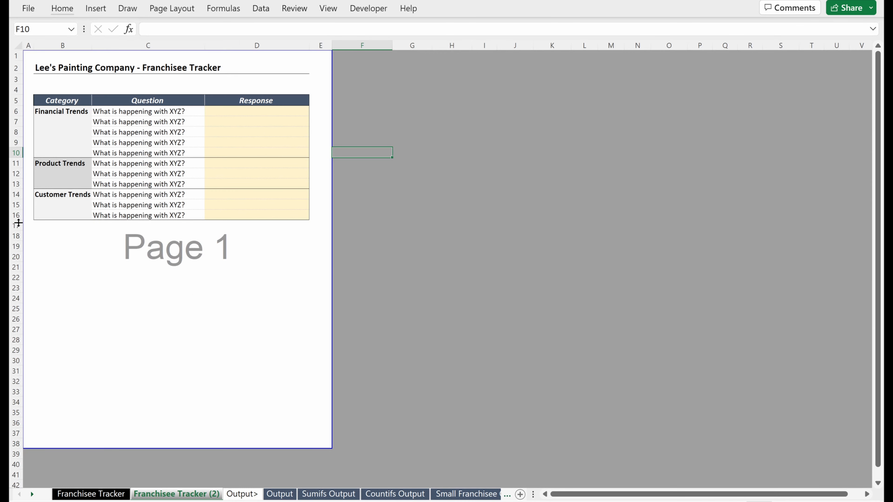
Copy the Product Trends block B11:D13 and paste it below the Customer Trends block, starting at B17
left_click_drag(120, 213, 123, 291)
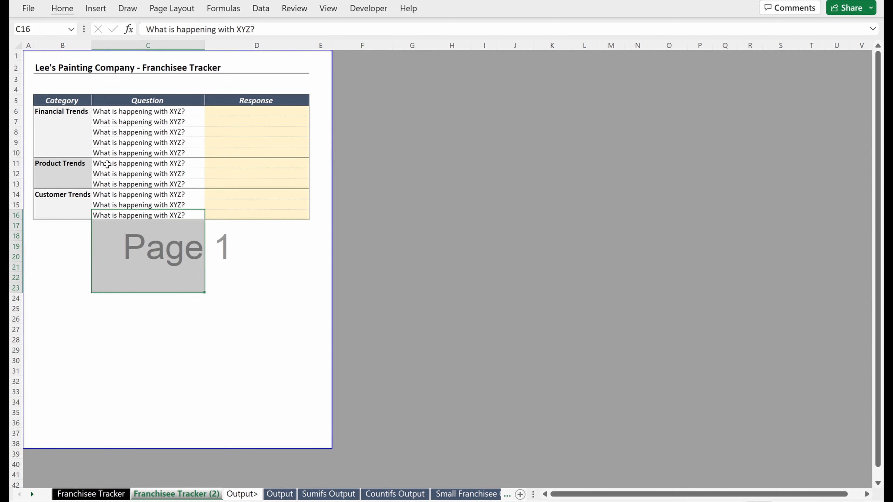
left_click_drag(74, 163, 283, 185)
key("ctrl+c")
left_click(70, 226)
key("ctrl+v")
left_click(99, 266)
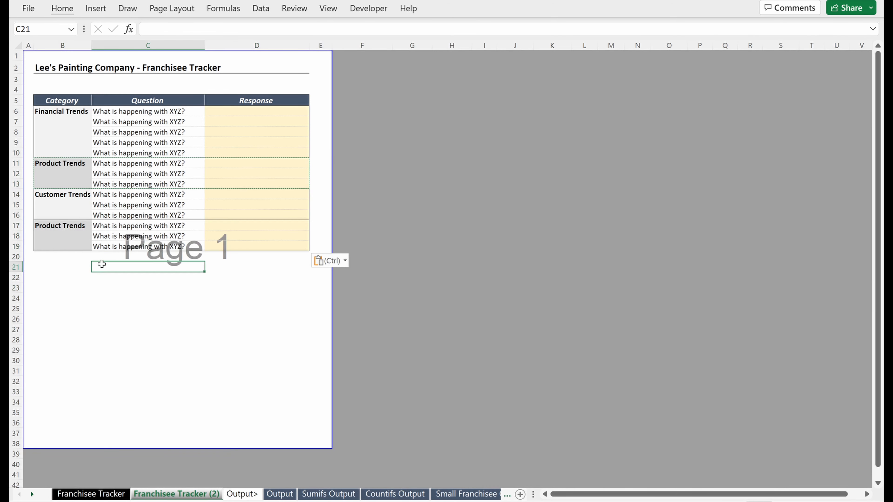
Rename the pasted category in B17 to Group 3 Trends
left_click(42, 218)
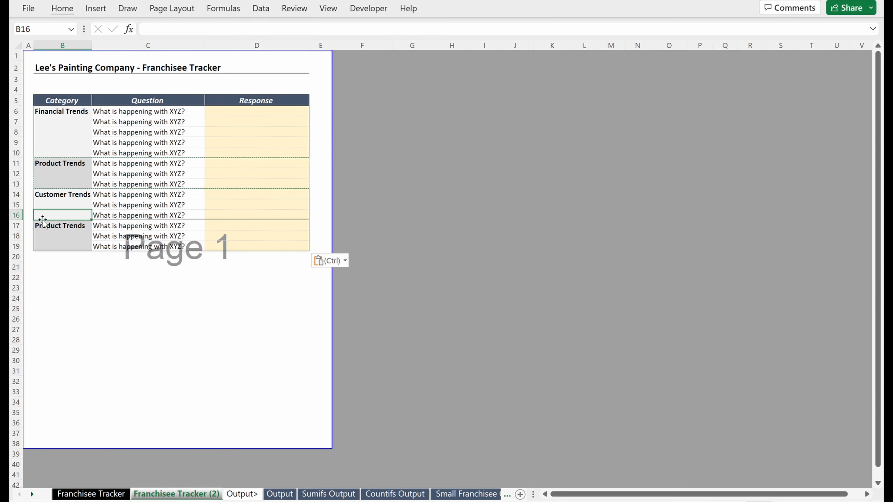
key("Down")
key("F2")
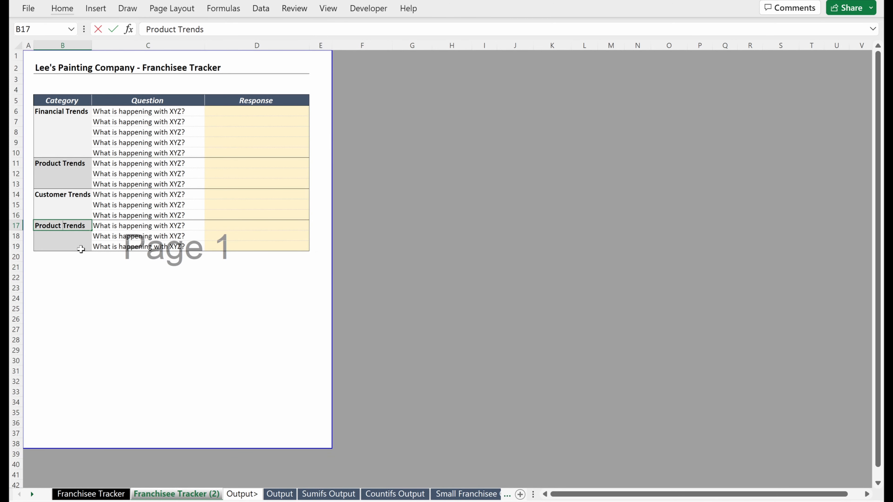
type("Group 3")
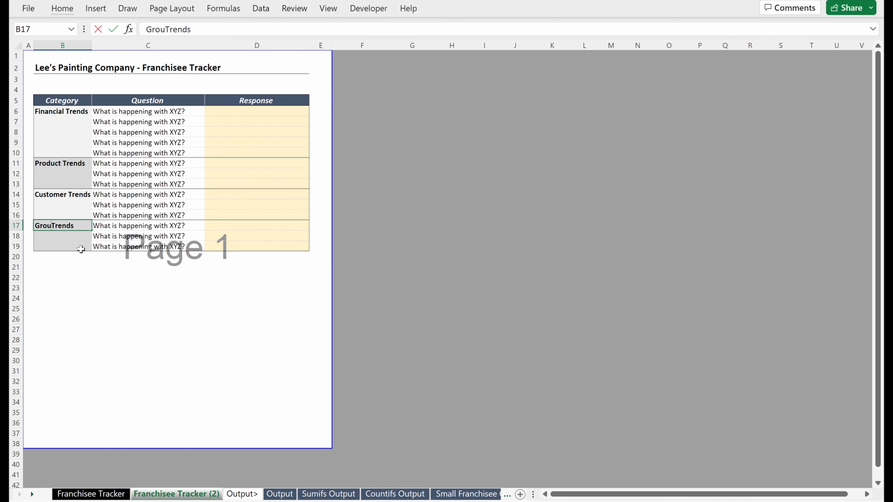
key("Return")
key("Right")
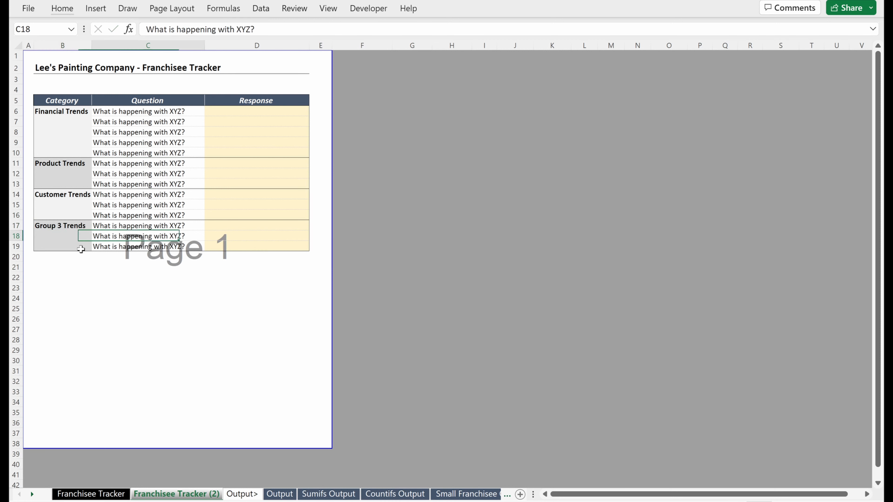
key("Up")
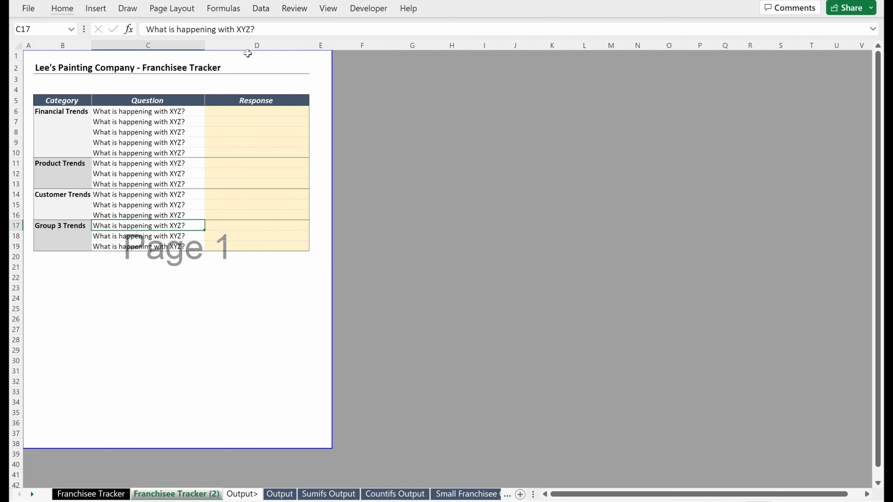
Copy the header row B5:D5 and paste it at B22 to start a second table
left_click_drag(66, 114, 249, 157)
left_click(138, 278)
left_click_drag(70, 100, 291, 100)
key("ctrl+c")
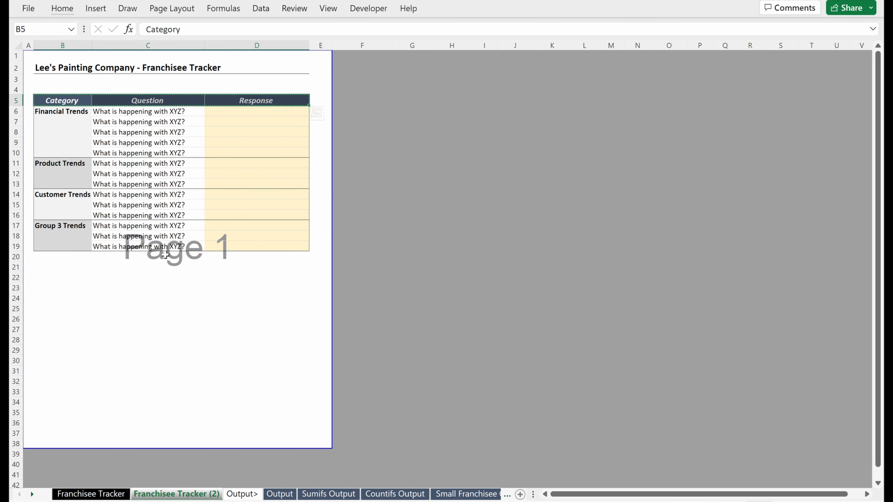
left_click(51, 281)
key("ctrl+v")
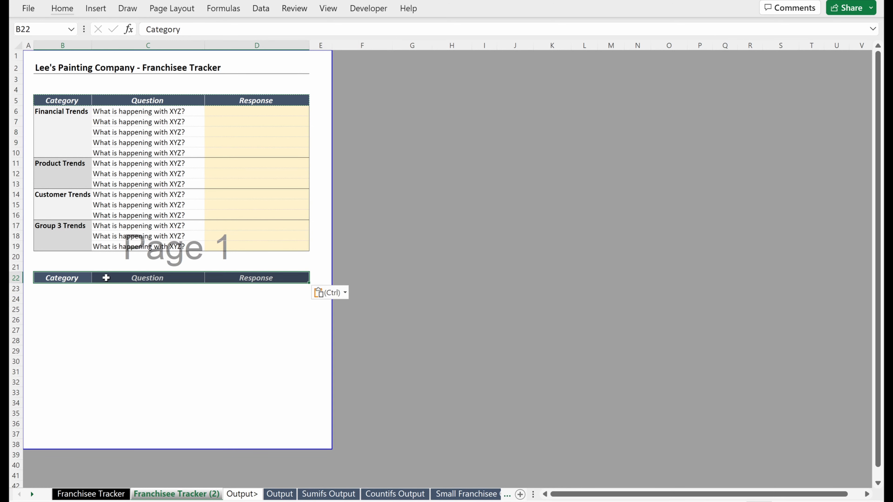
Copy the Financial, Product and Customer Trends blocks B6:D16 and paste them under the second header, starting at B23
left_click_drag(76, 114, 291, 249)
left_click(94, 135)
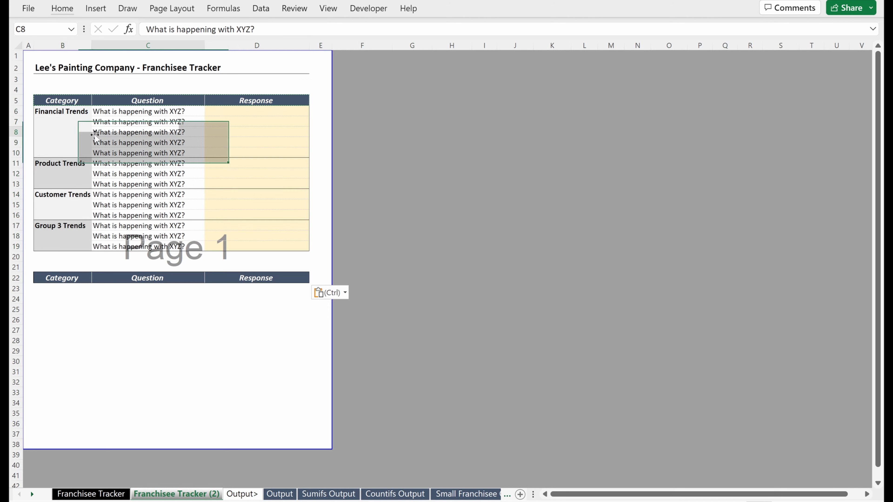
left_click_drag(70, 112, 263, 218)
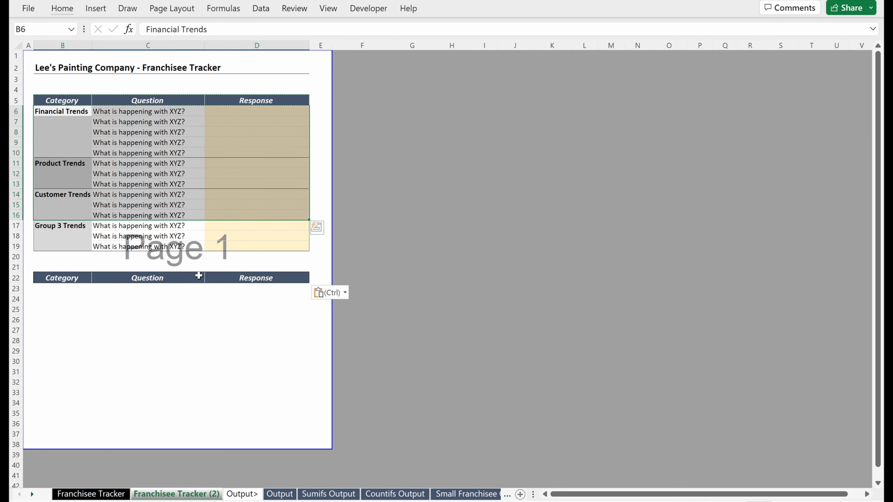
key("ctrl+c")
left_click(73, 291)
key("ctrl+v")
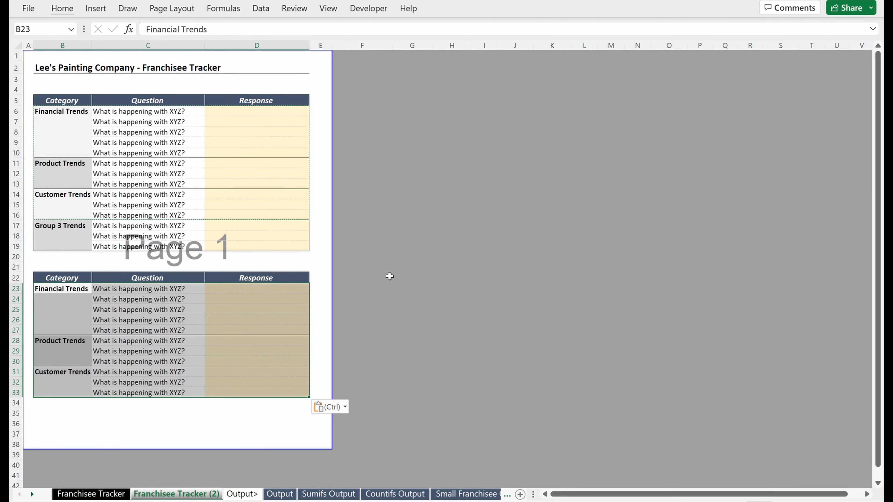
Add a Helper heading in G22 beside the second table and enter 1 in G23
left_click(376, 277)
key("Right")
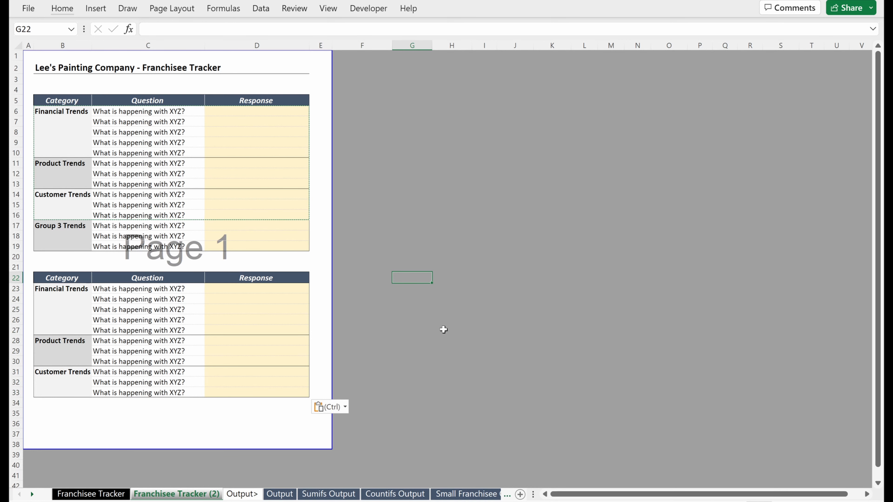
type("Helper")
key("Return")
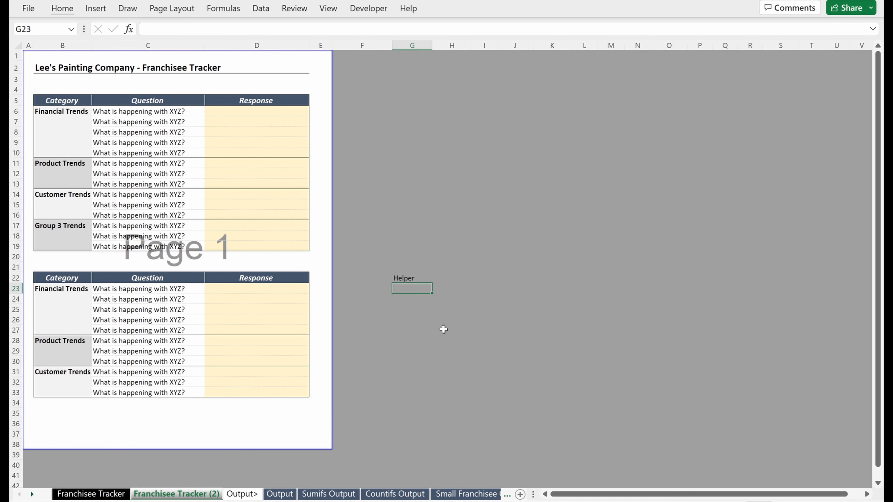
key("shift+space")
key("Right")
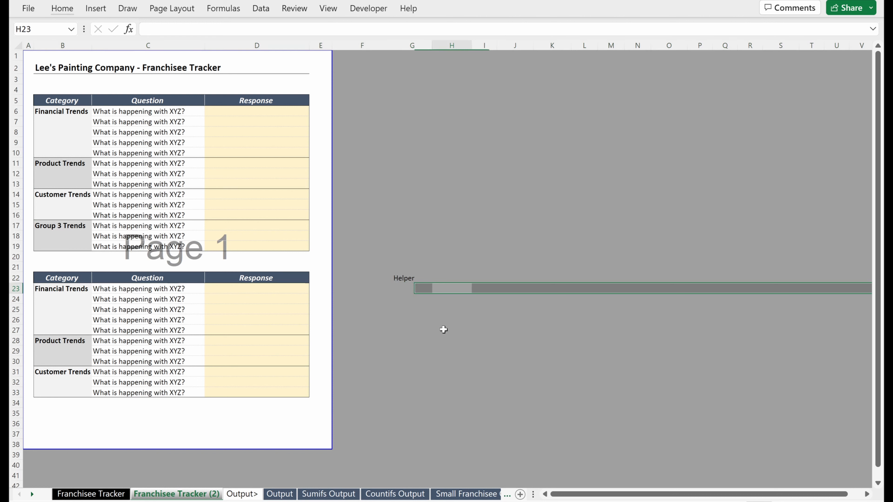
key("Left")
type("1")
key("Return")
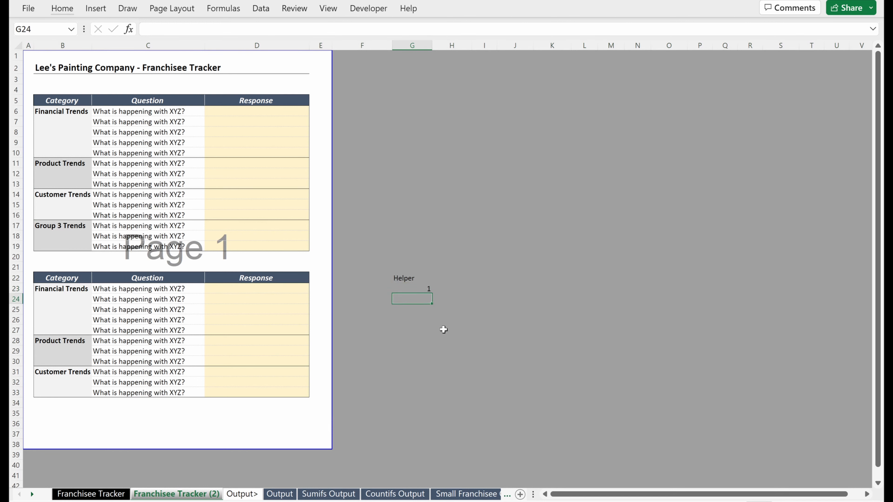
type("=")
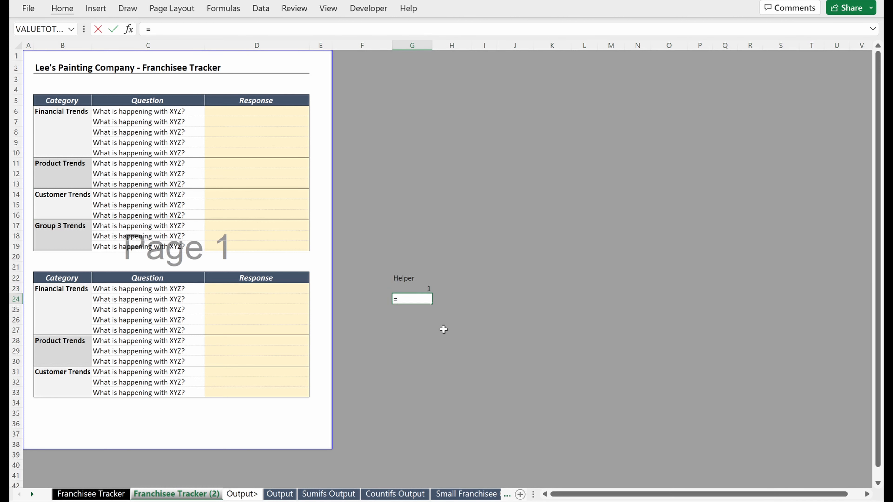
key("Escape")
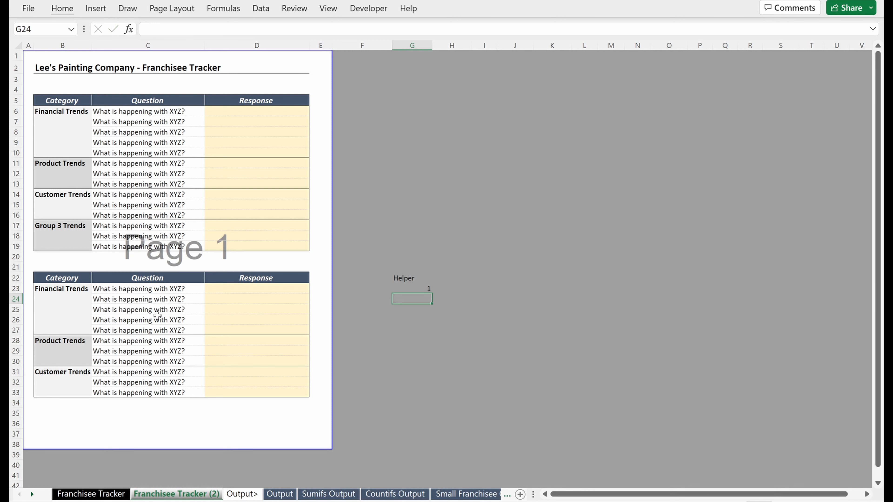
left_click_drag(79, 294, 80, 336)
Enter =IF(ISBLANK(B24),G23,IF(G23=1,2,1)) in G24 so the helper value alternates with each new category
left_click(418, 300)
type("=")
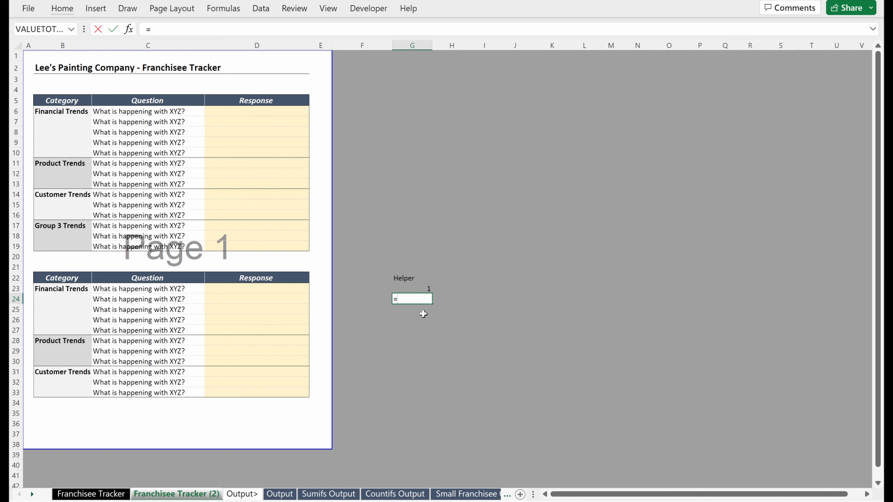
type("IF(is")
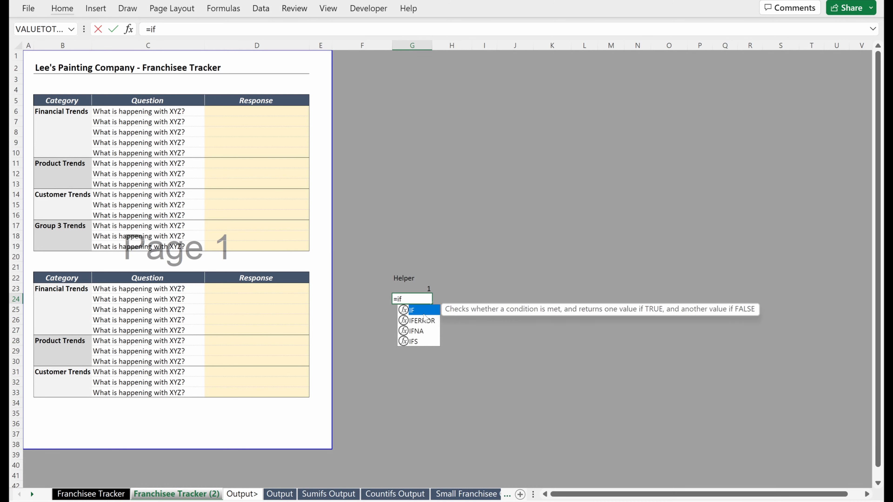
double_click(426, 314)
key("Left")
key("Left")
key("Left")
key("Left")
key("Left")
key("Left")
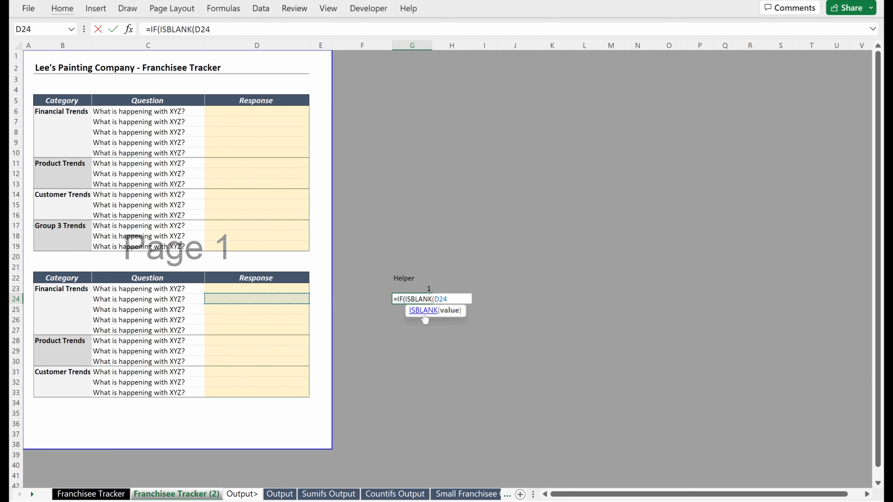
key("Right")
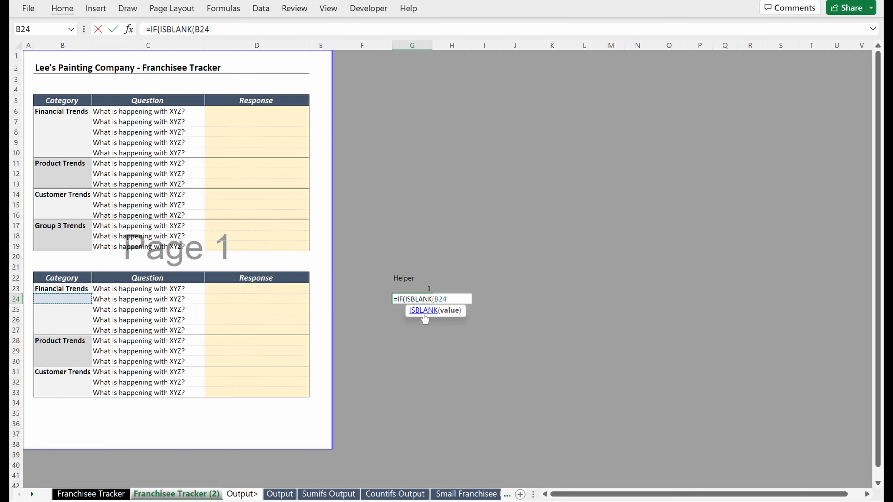
type(")")
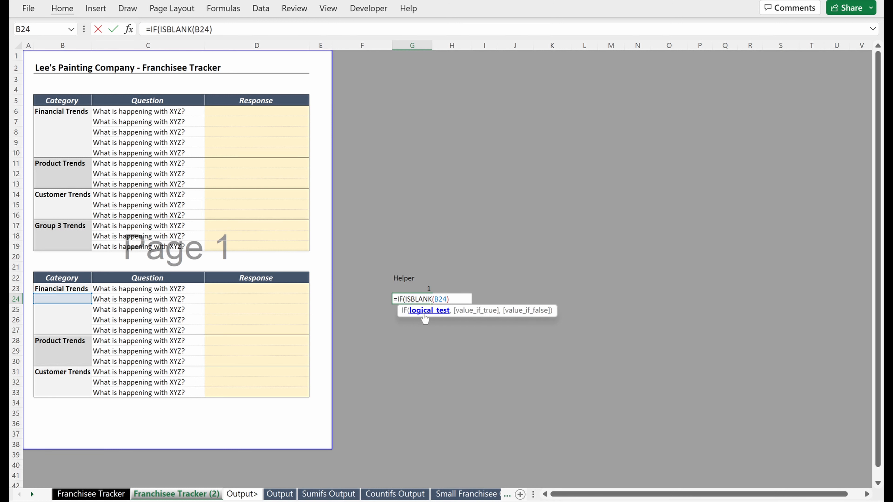
type(",")
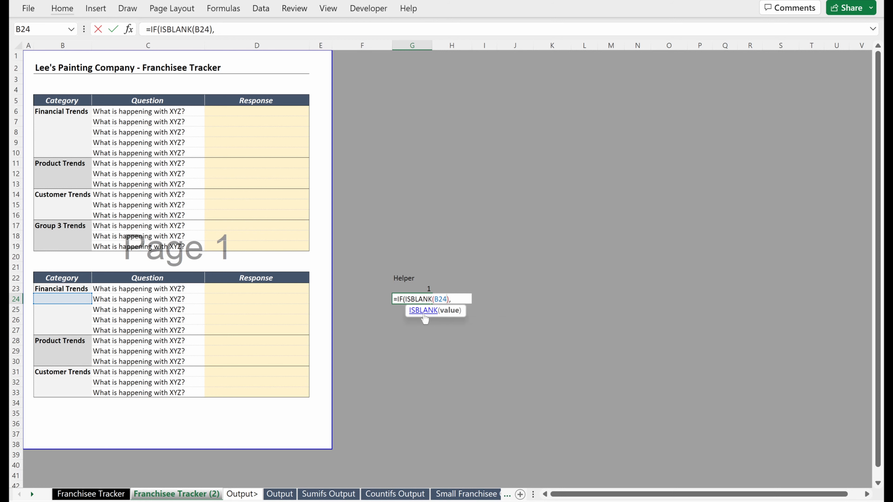
key("Up")
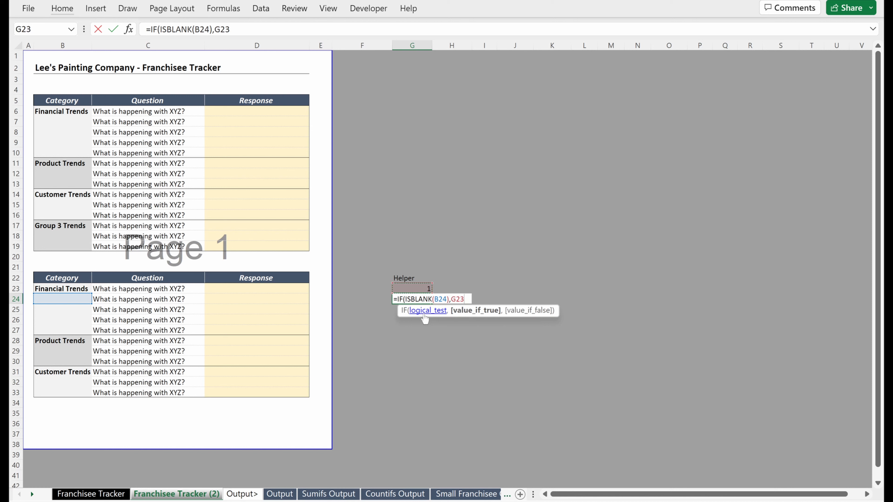
type(",")
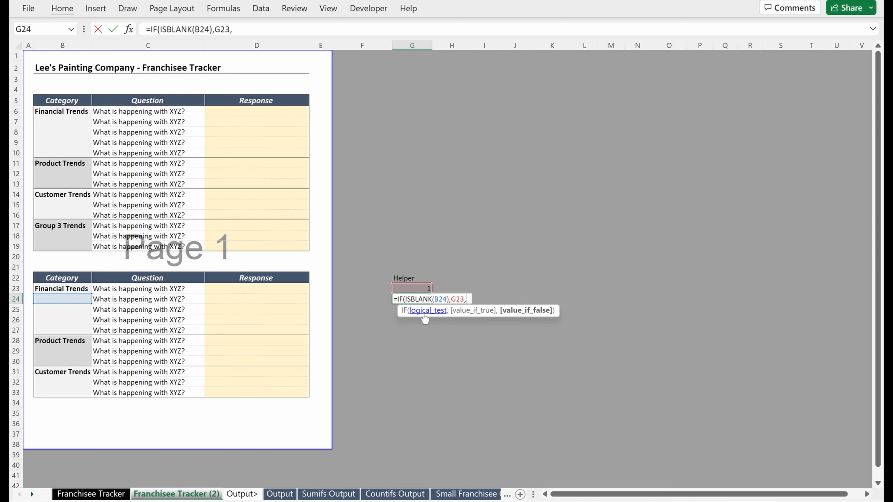
type("IF(")
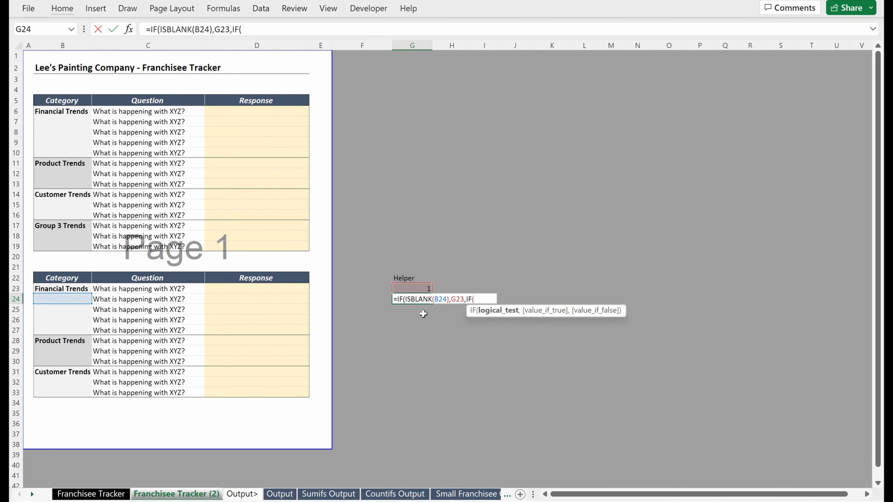
key("Up")
type("=1,2,1)")
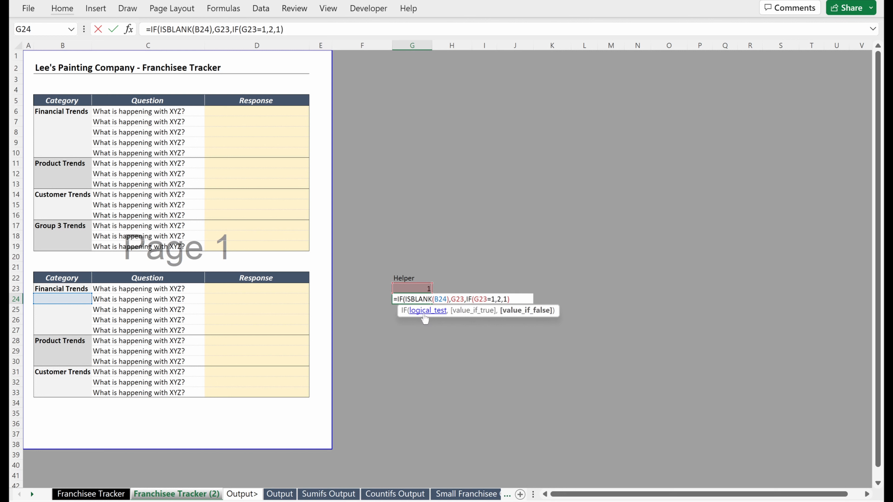
key("Return")
Fill the helper formula from G24 down to G33
key("Return")
key("Up")
key("shift+Down")
key("shift+Down")
key("shift+Down")
key("shift+Down")
key("shift+Down")
key("shift+Down")
key("shift+Down")
key("shift+Down")
key("shift+Down")
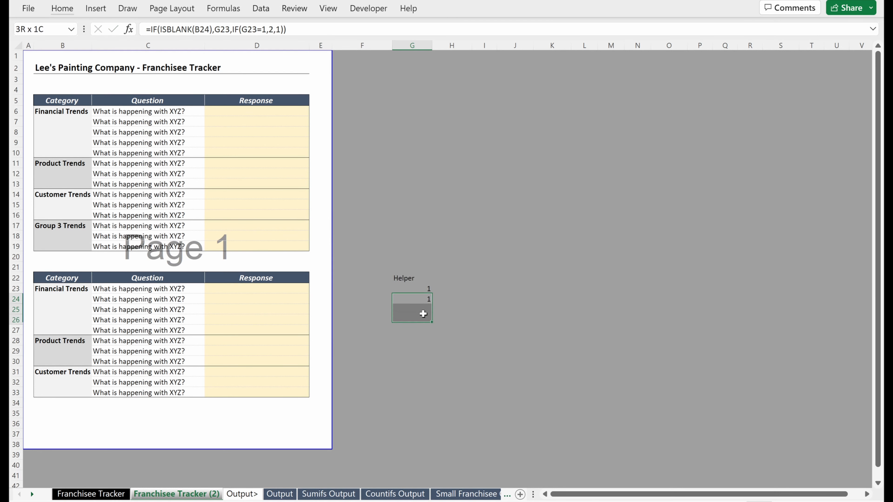
key("ctrl+d")
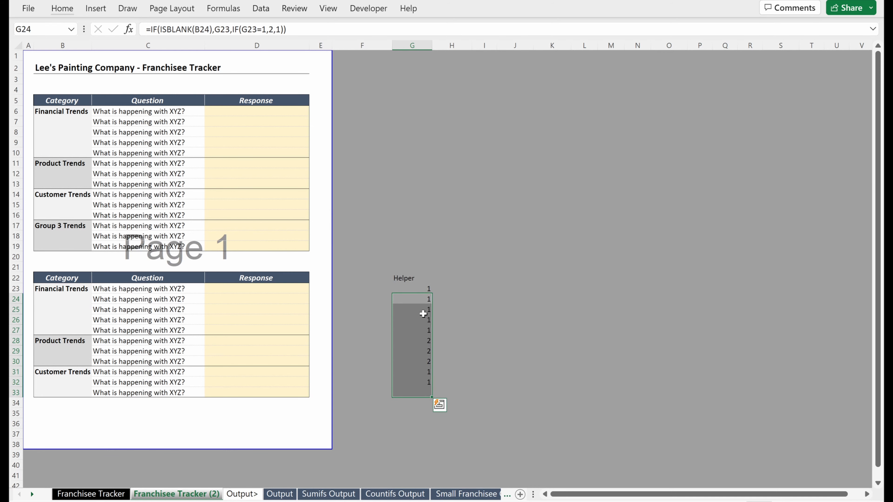
scroll(424, 313, "up", 1, "ctrl")
scroll(485, 318, "down", 1)
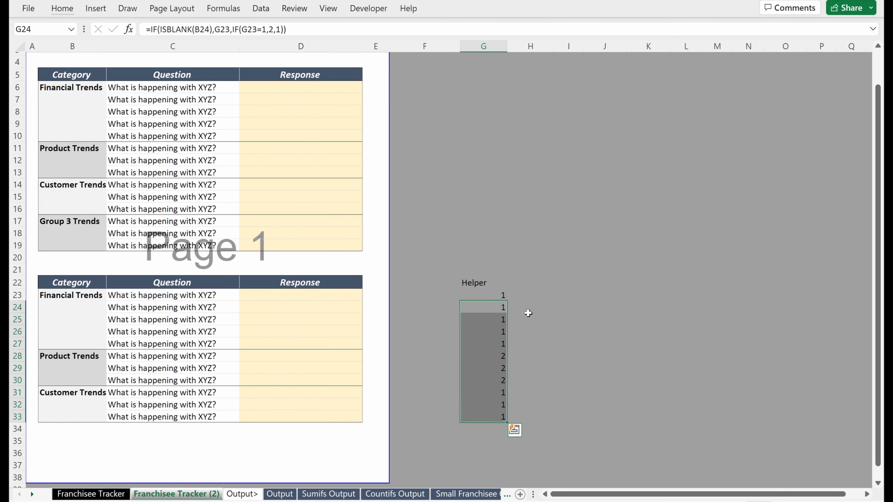
Examine the helper values along rows 23 to 28, where Financial Trends gives way to Product Trends
left_click(602, 319)
left_click(500, 297)
key("shift+space")
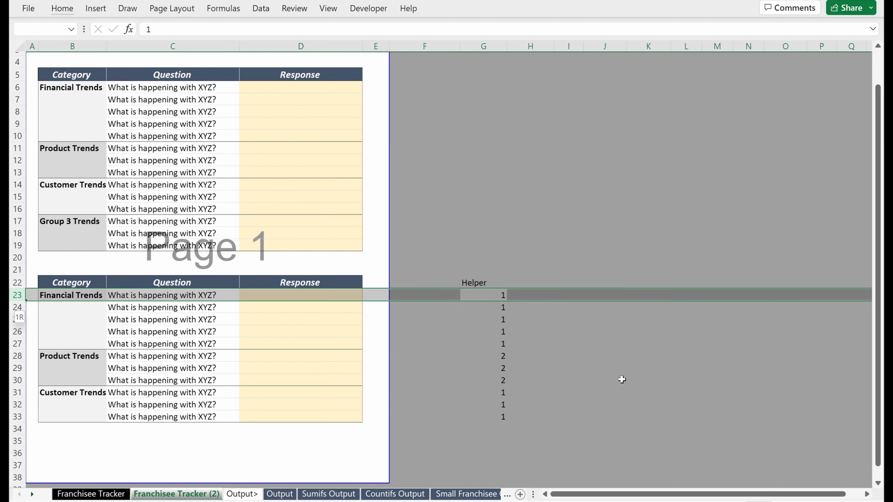
key("shift+Down")
key("shift+Down")
key("shift+Down")
key("shift+Down")
key("shift+Down")
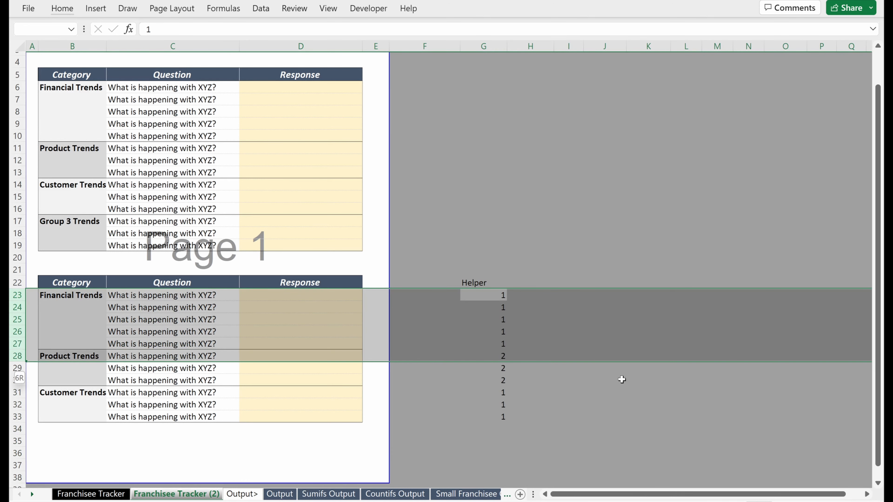
Extend the printed page area from column E to column I so it includes the helper column
left_click(430, 225)
left_click_drag(416, 237, 583, 264)
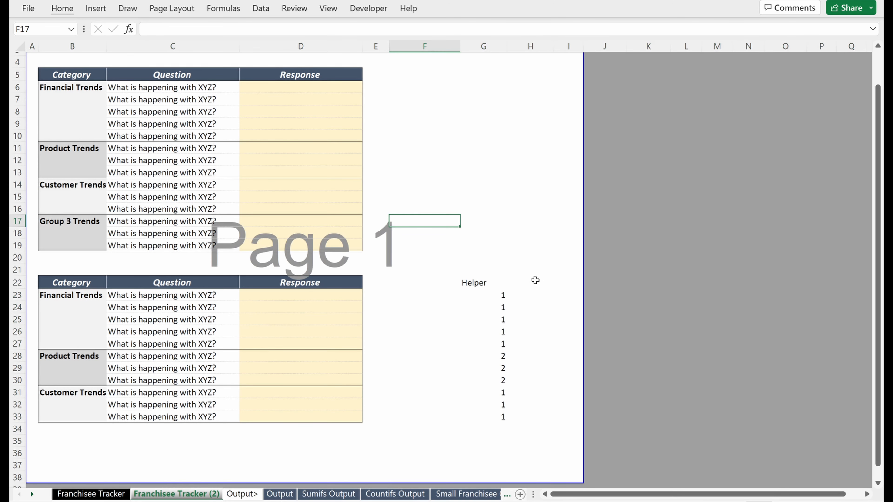
Compare the helper values with the Financial, Product and Customer Trends row groups in the second table
left_click(501, 297)
key("shift+space")
key("shift+Down")
key("shift+Down")
key("shift+Down")
key("shift+Down")
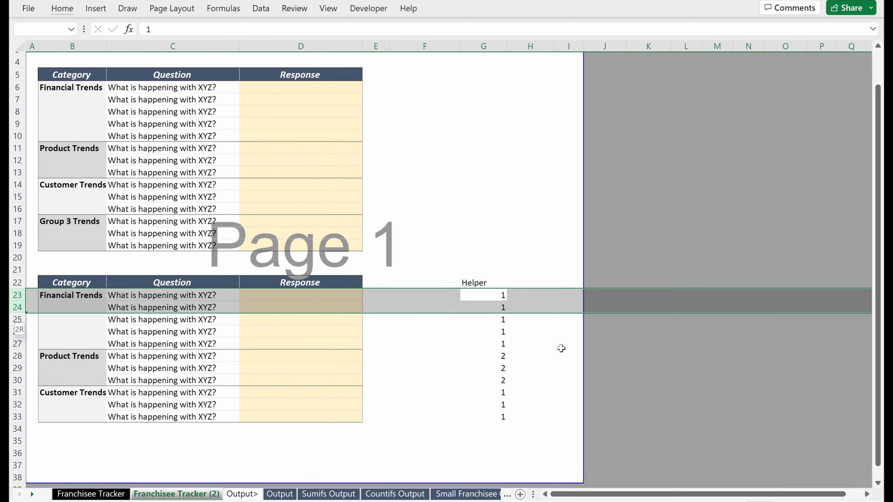
left_click(495, 355)
key("shift+space")
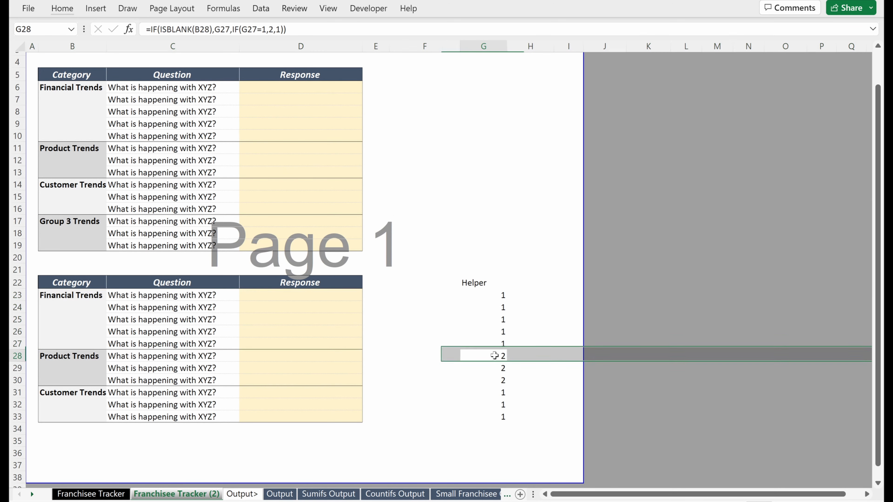
key("shift+Down")
key("shift+Down")
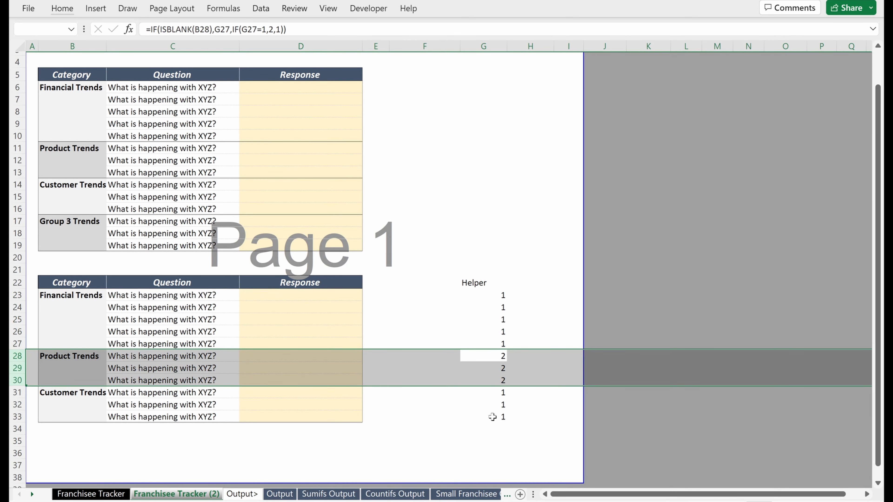
left_click(501, 393)
key("shift+space")
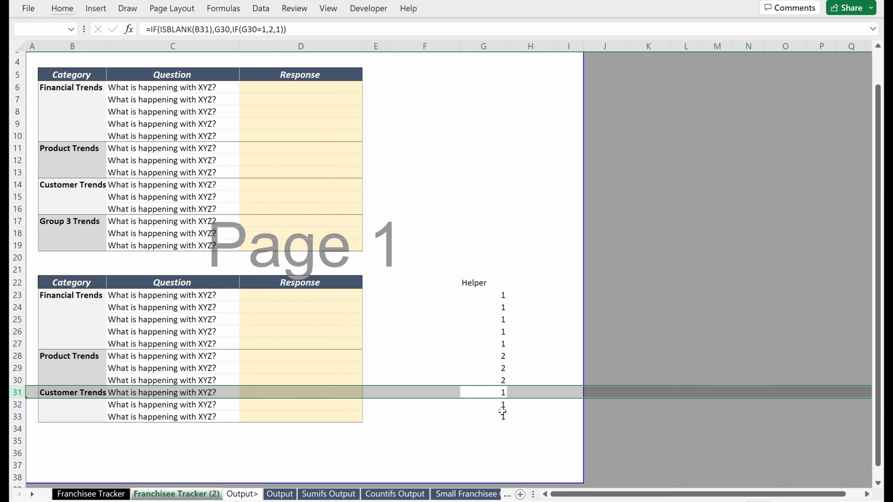
Add a Lookup heading in H22 next to the Helper heading
left_click(474, 283)
key("shift+Right")
key("ctrl+r")
key("Right")
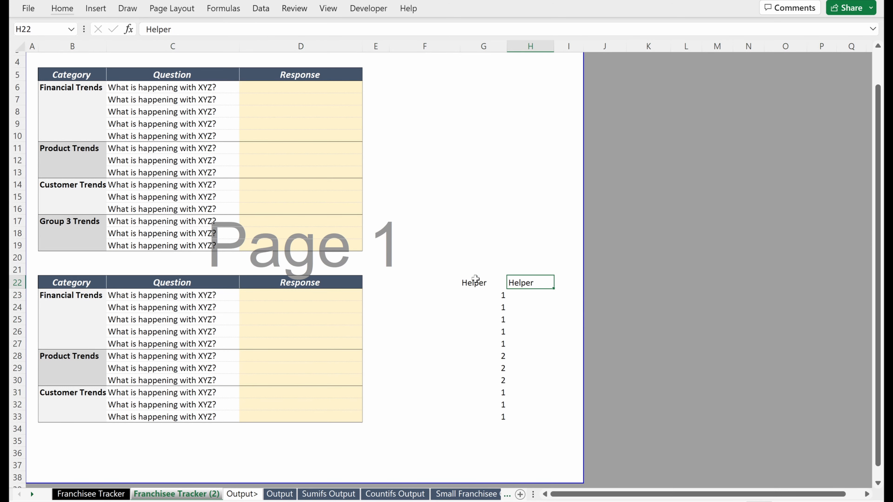
type("Lookup")
key("Return")
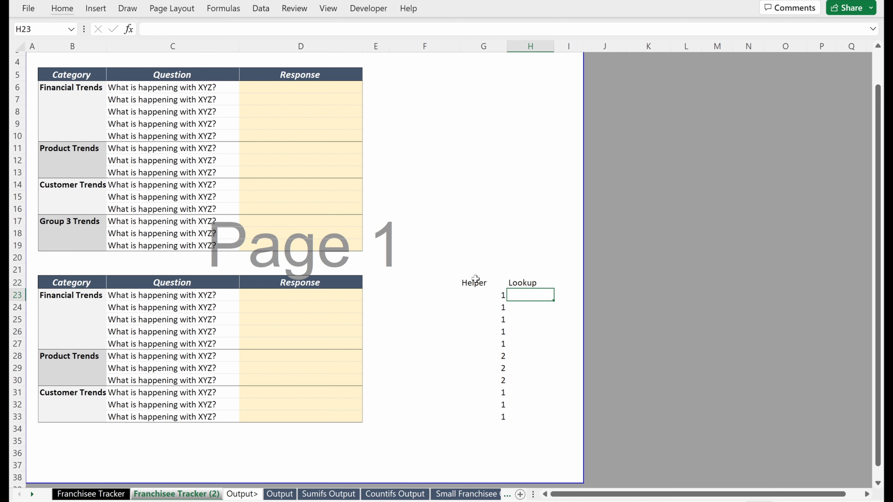
Examine rows 27 and 28, where the category and its helper value change
key("Down")
key("Down")
key("Down")
key("Down")
key("Left")
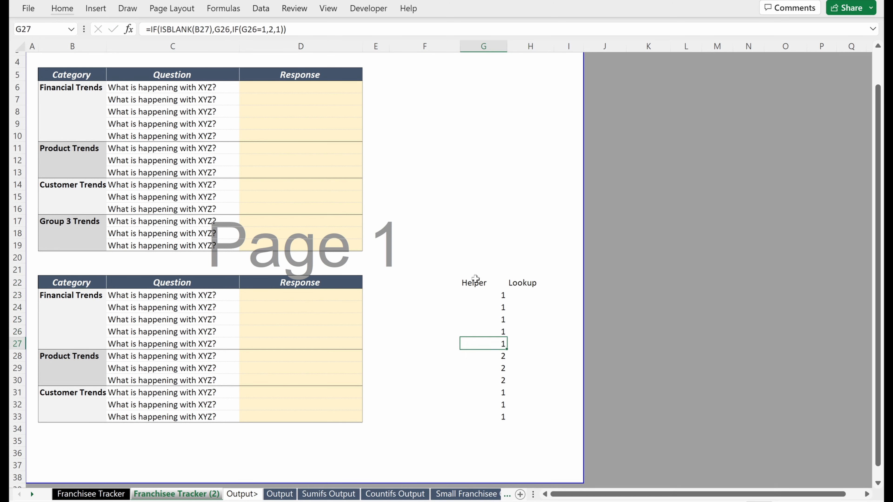
key("Down")
key("shift+space")
key("Up")
key("shift+space")
key("Down")
key("shift+space")
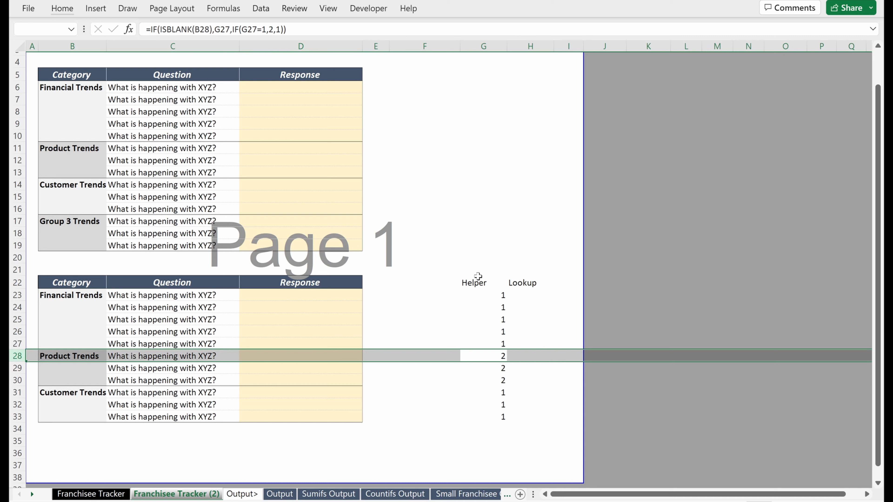
Enter =IF(G24=G23,"","Change") in Lookup cell H24 and fill it down to row 33
key("Right")
key("Up")
key("Up")
key("Up")
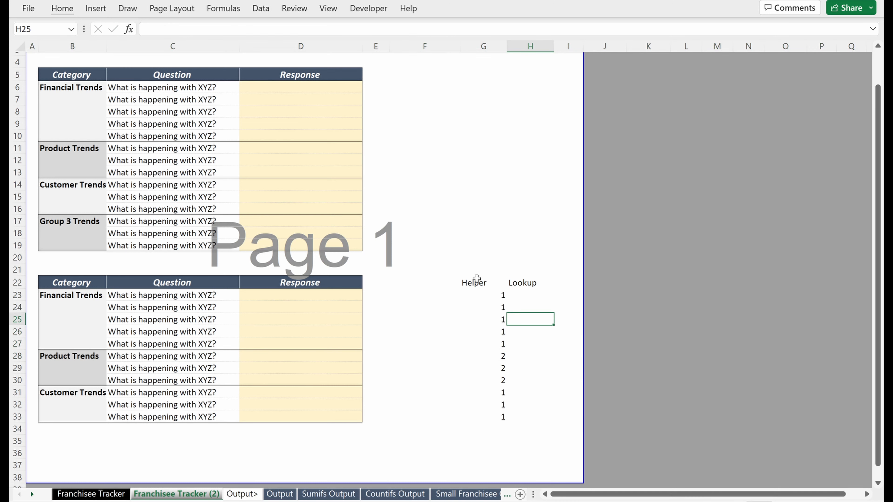
key("Up")
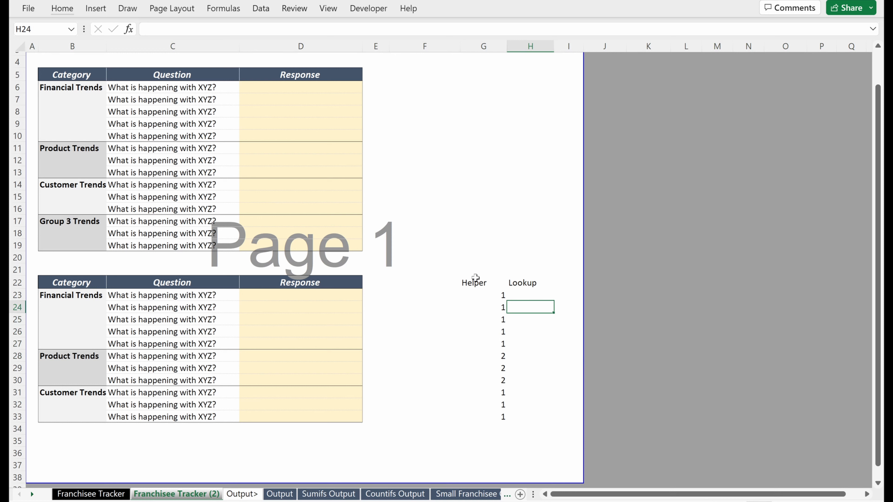
key("Up")
key("Down")
type("=if(")
key("Left")
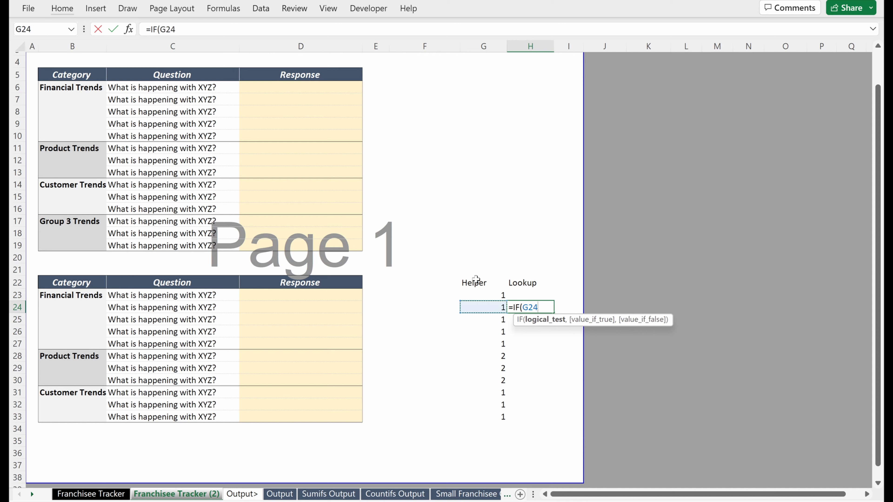
type("=")
key("Left")
key("Up")
type(",")
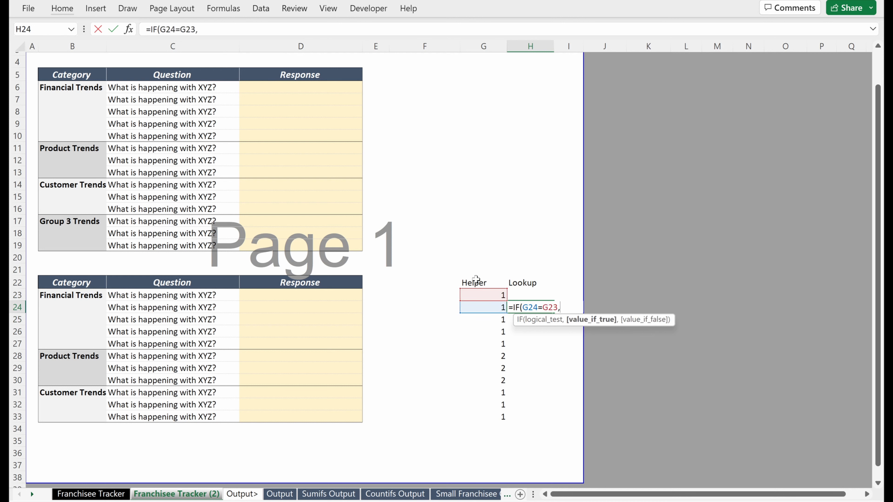
type("\"\",\"Change\"")
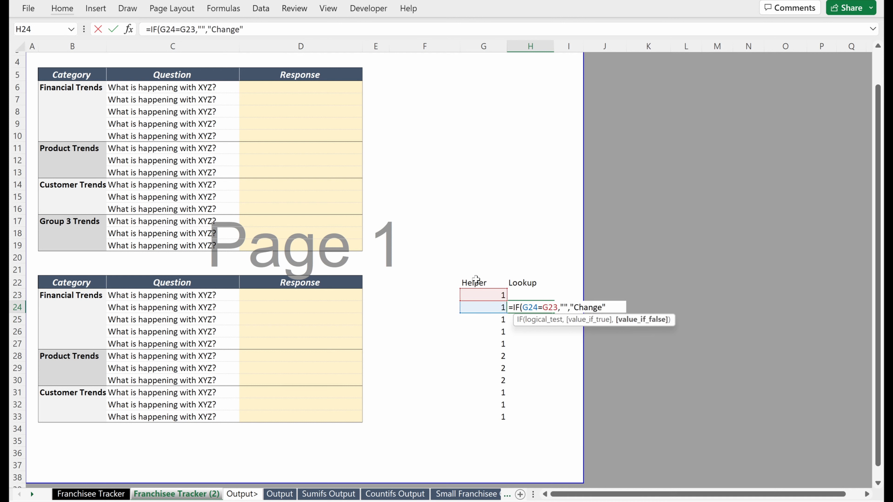
key("Return")
key("Up")
key("ctrl+shift+d")
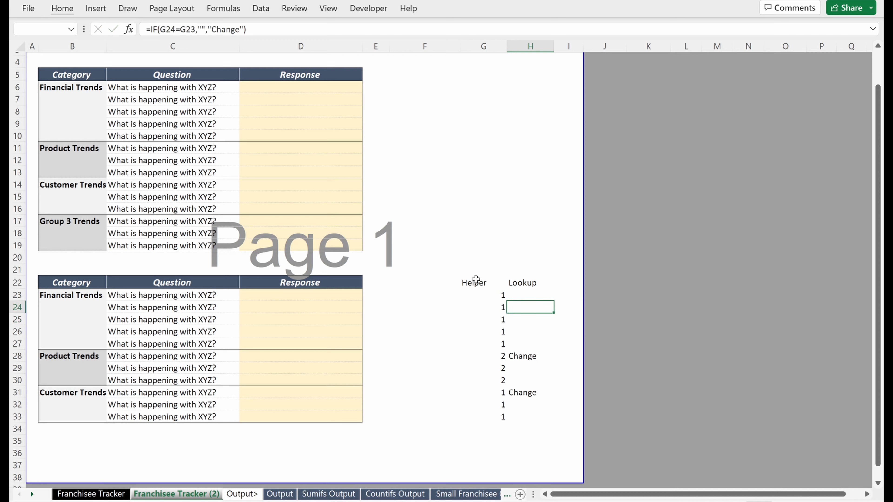
Examine the Lookup results in rows 28 and 31 and compare the Helper and Lookup columns through row 33
key("Down")
key("Down")
key("Down")
key("Down")
key("shift+space")
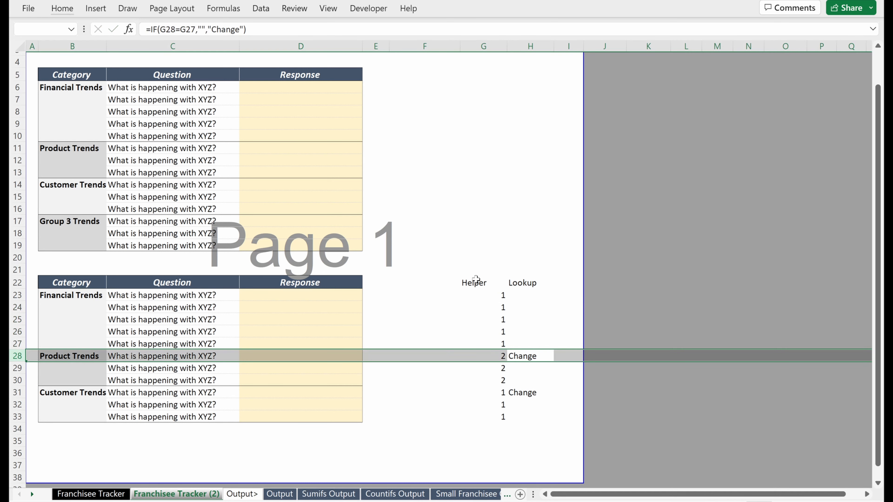
key("Down")
key("Down")
key("Down")
key("shift+space")
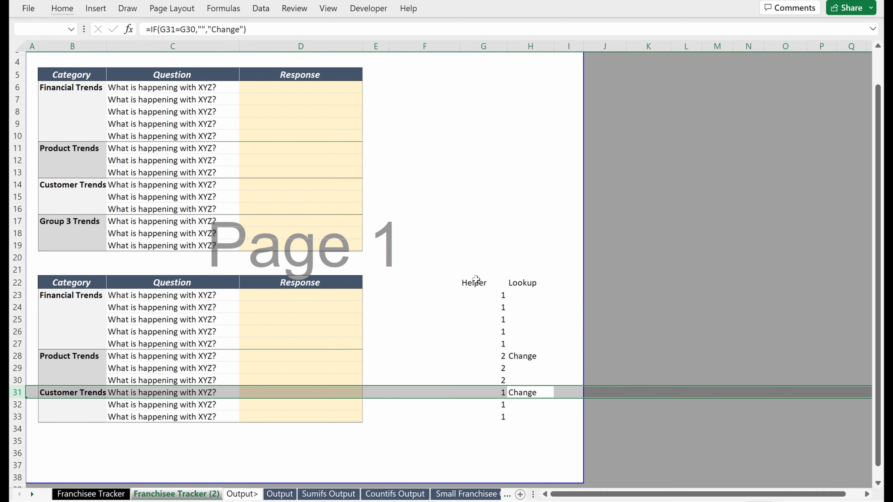
key("ctrl+Left")
key("ctrl+Left")
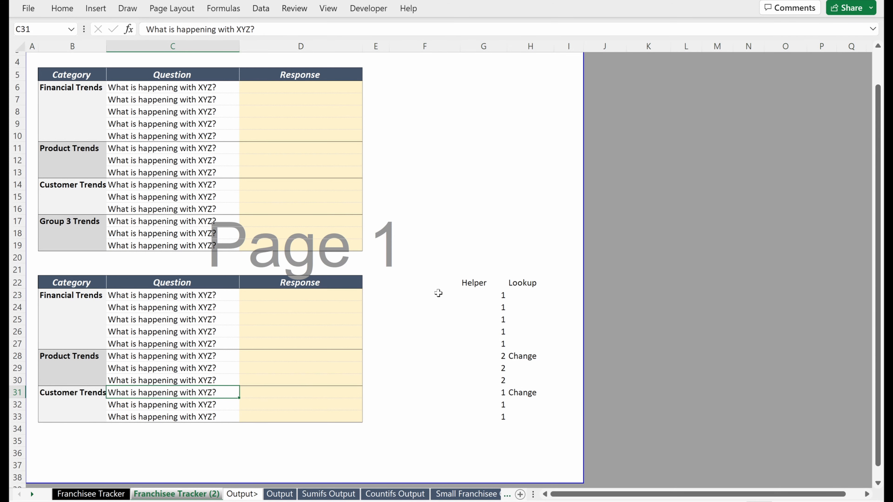
left_click_drag(489, 280, 533, 415)
left_click(534, 414)
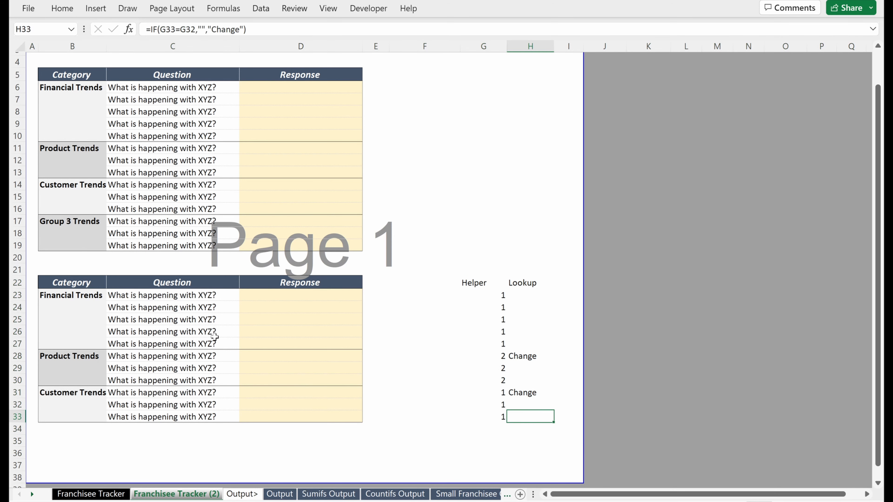
Start a new conditional formatting rule for B23 that uses a formula to determine which cells to format
left_click(84, 297)
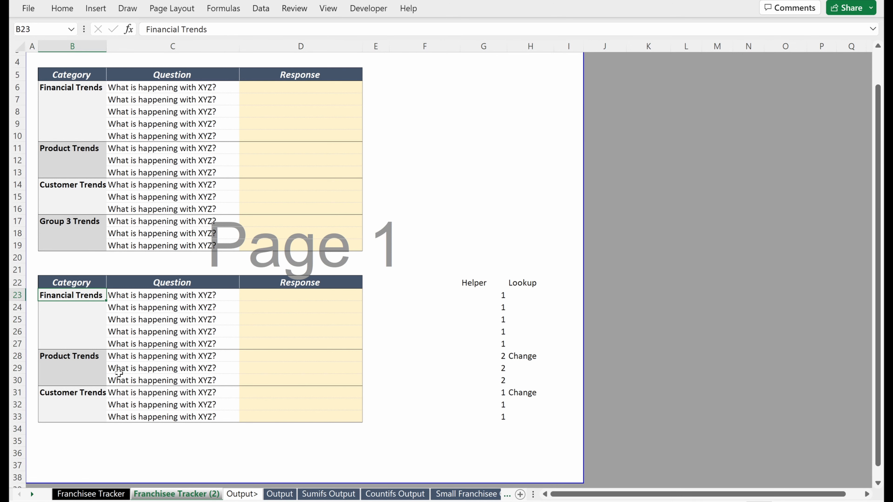
key("alt")
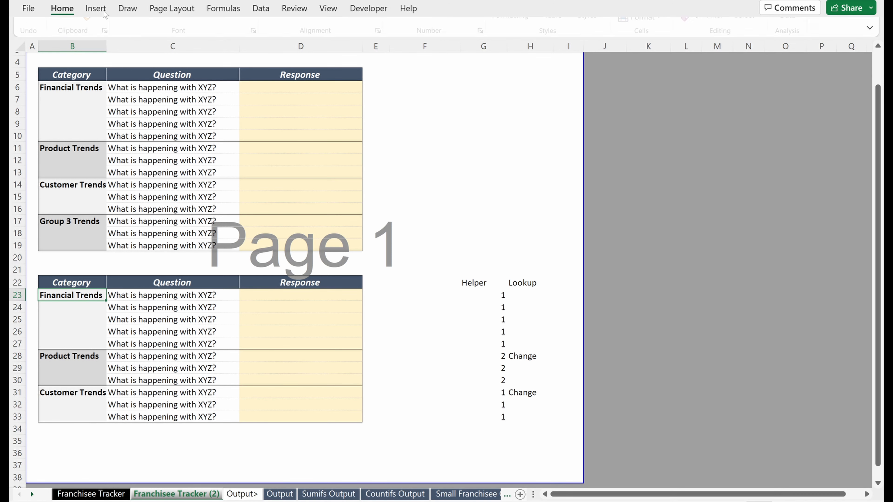
key("h")
key("l")
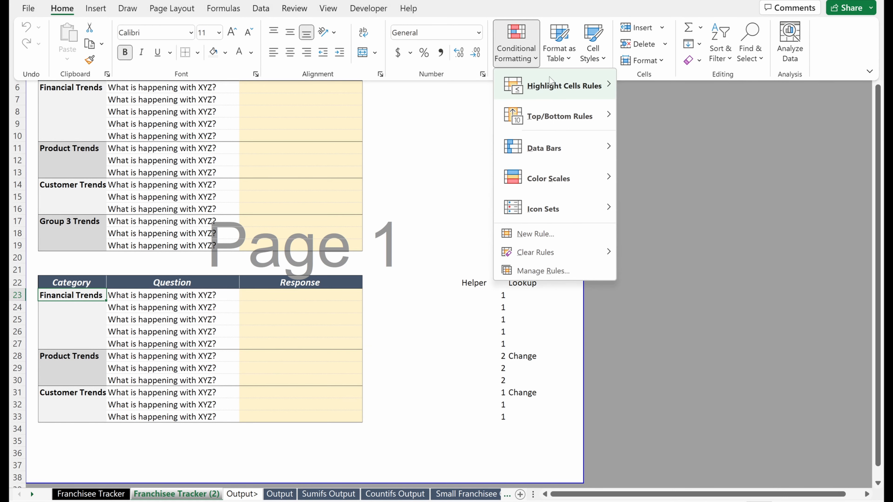
mouse_move(555, 91)
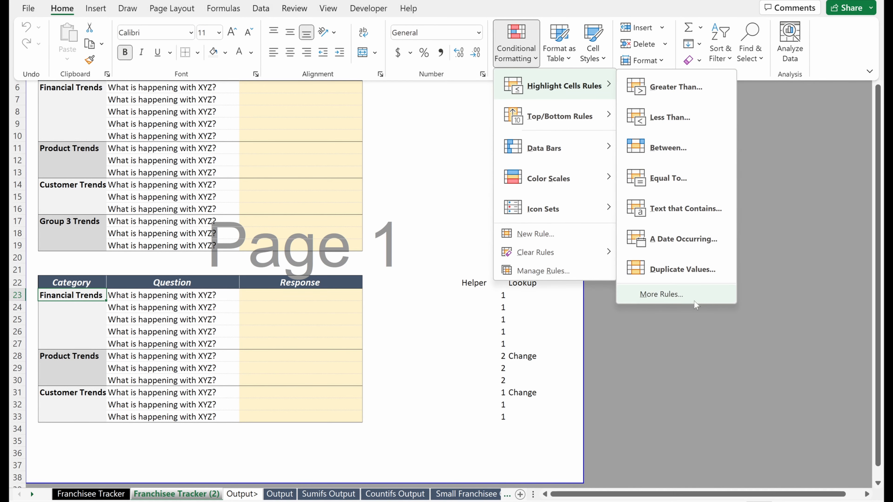
left_click(675, 295)
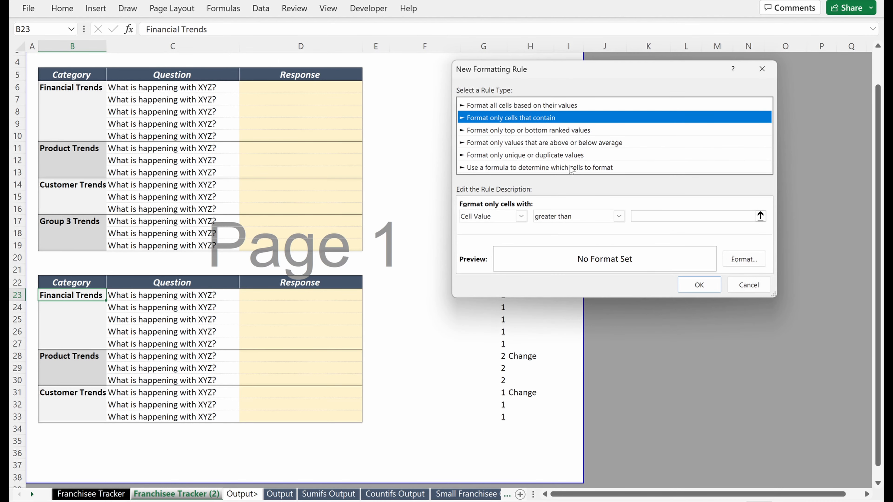
left_click(569, 169)
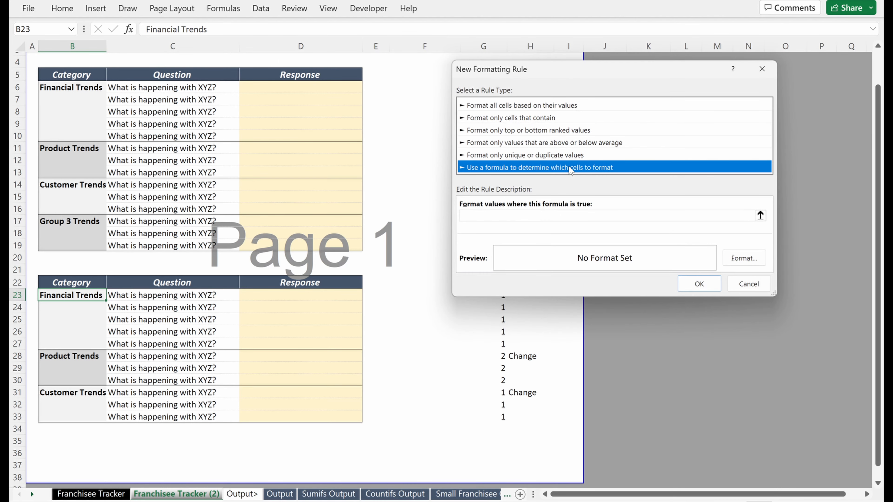
left_click(564, 218)
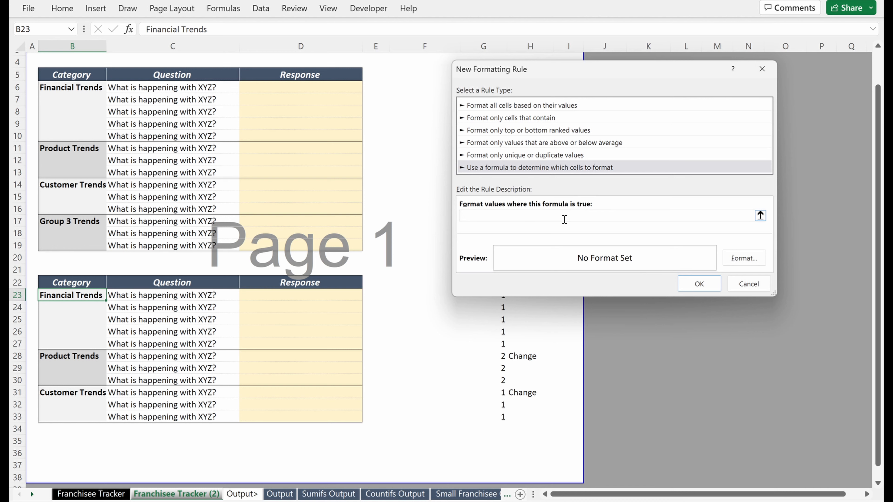
Set the rule's condition to =$G23=1, keeping only the column of the helper reference absolute
left_click_drag(593, 69, 690, 72)
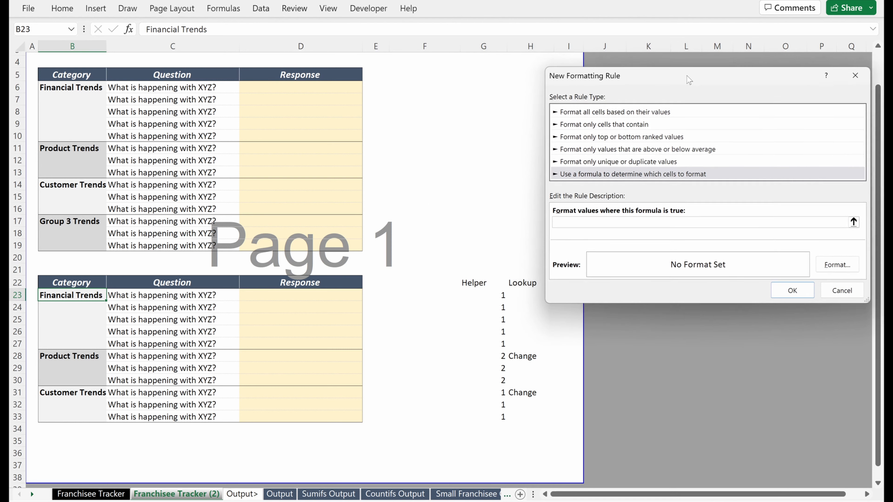
left_click(499, 291)
key("F4")
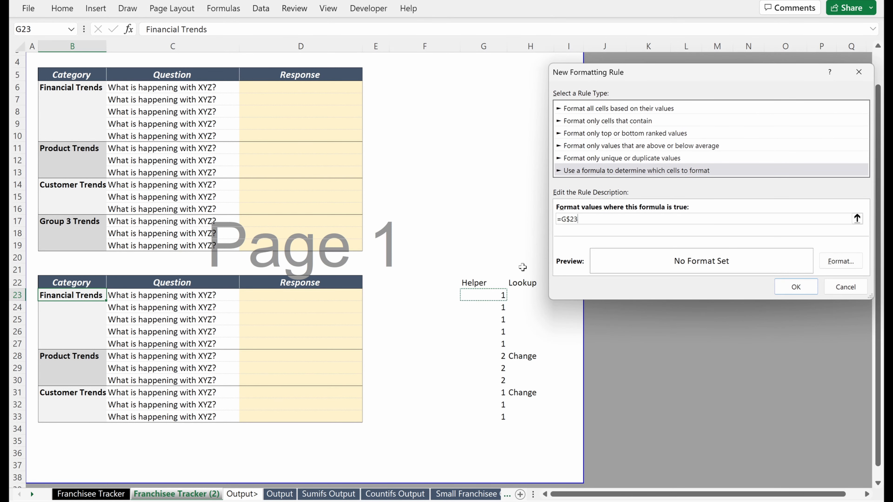
key("F4")
left_click(581, 220)
type("=")
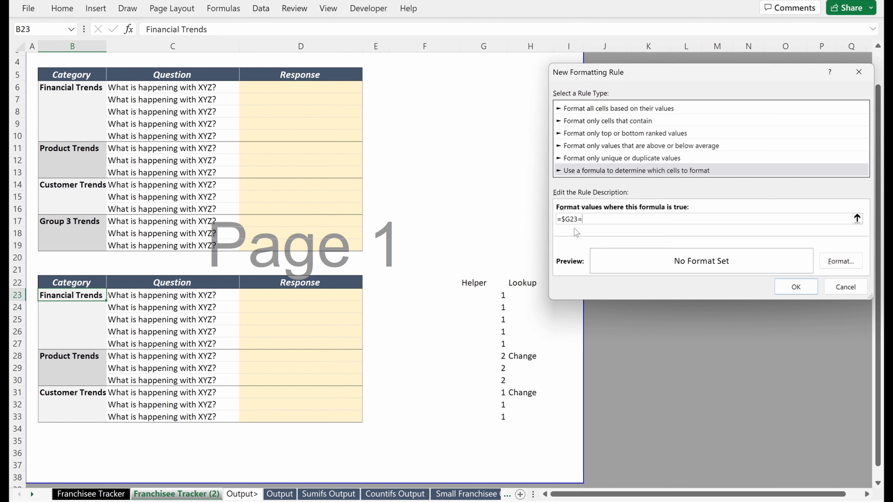
type("1")
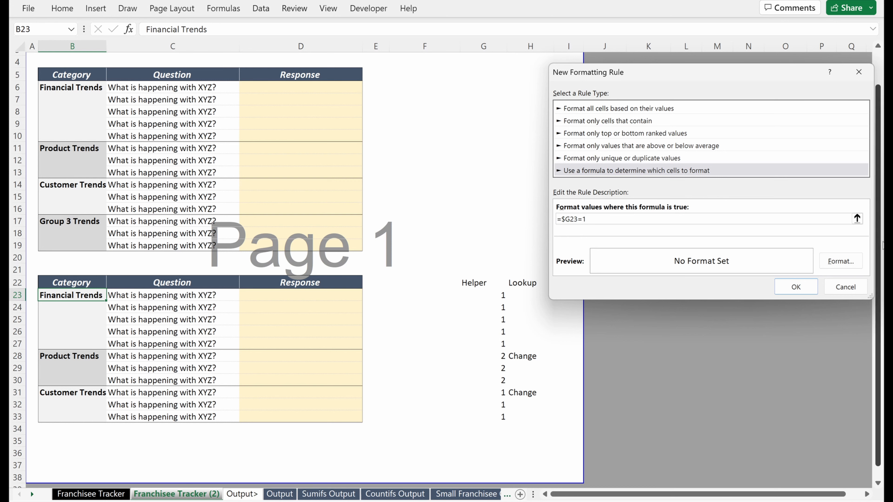
Give the helper-value-1 rule the lightest grey background fill and apply it to B23
left_click(840, 260)
left_click(568, 7)
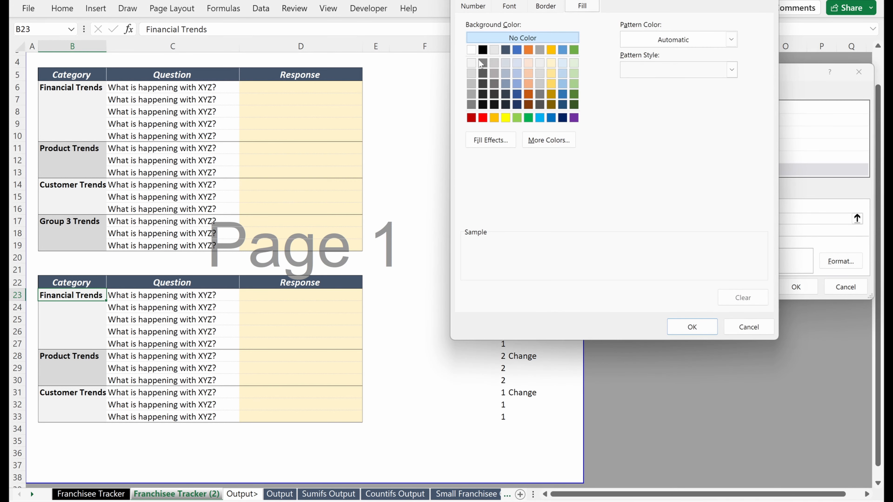
left_click(471, 63)
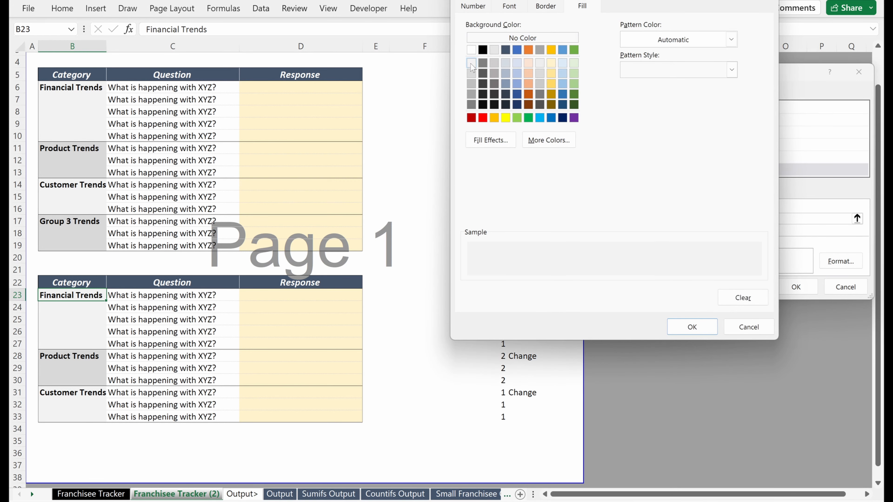
left_click(691, 327)
left_click(789, 290)
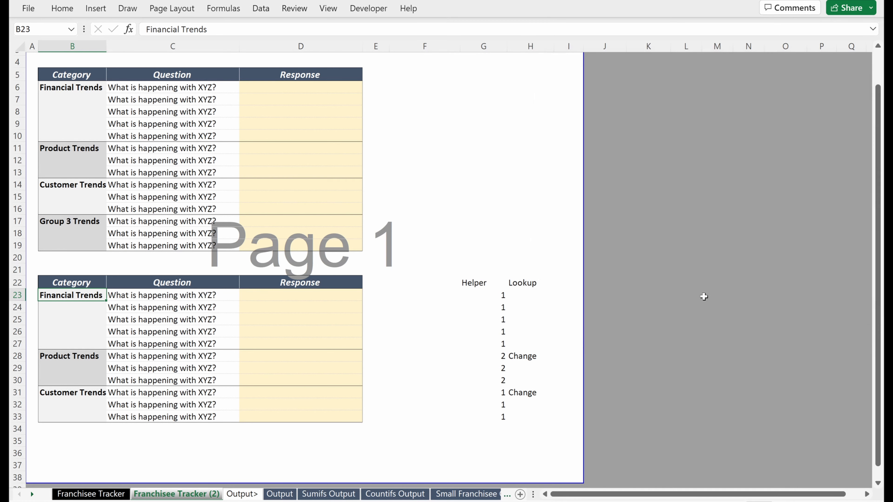
Add a second formula-based conditional formatting rule to B23 with the condition =$G23=2
key("alt+h")
key("l")
key("h")
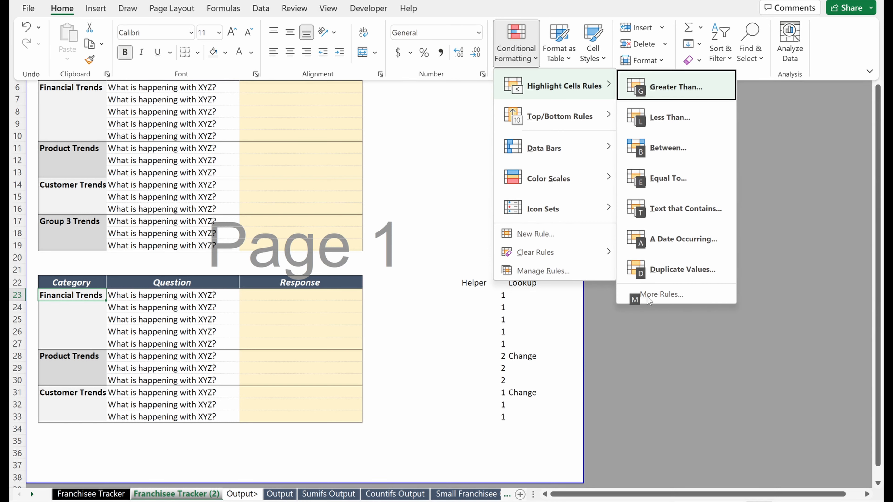
key("m")
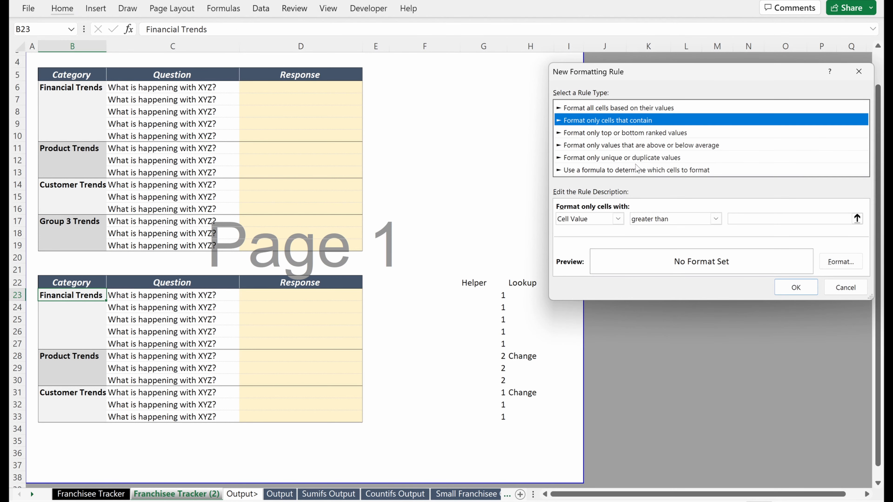
left_click(636, 169)
left_click(594, 218)
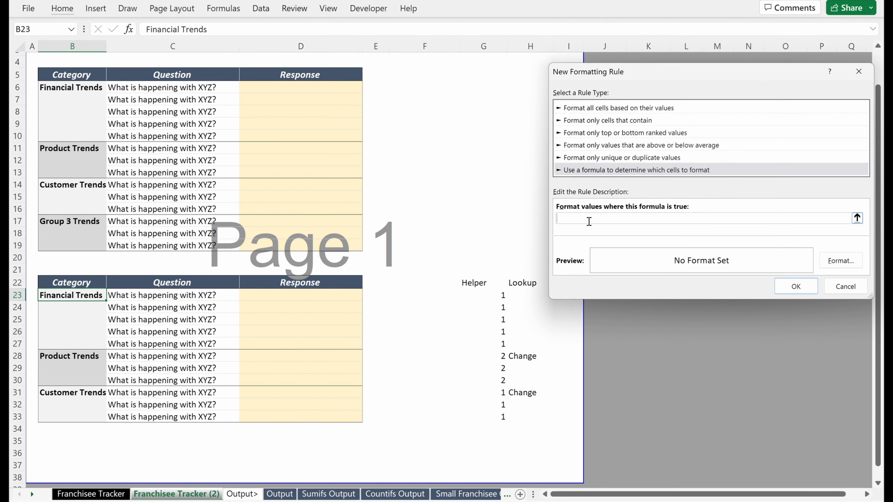
left_click(498, 297)
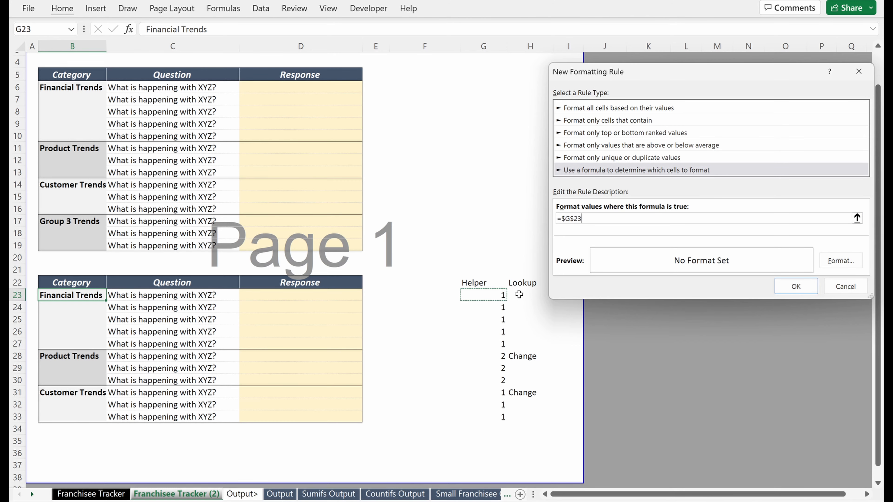
key("F4")
key("F4")
type("=2")
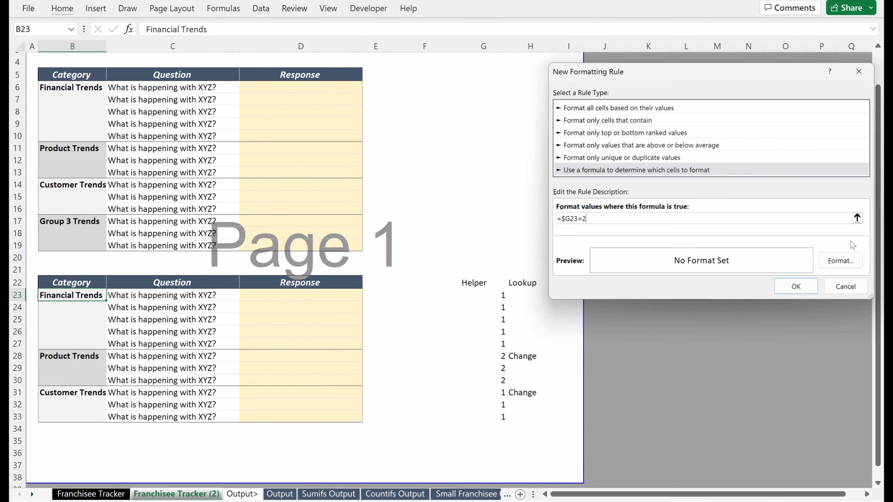
Give the helper-value-2 rule the next darker light grey background fill and apply it to B23
left_click(841, 261)
left_click(568, 76)
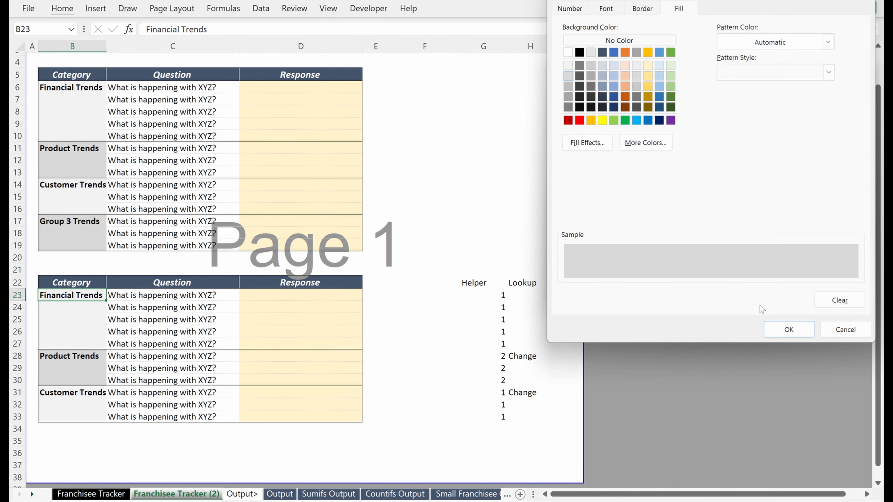
left_click(788, 329)
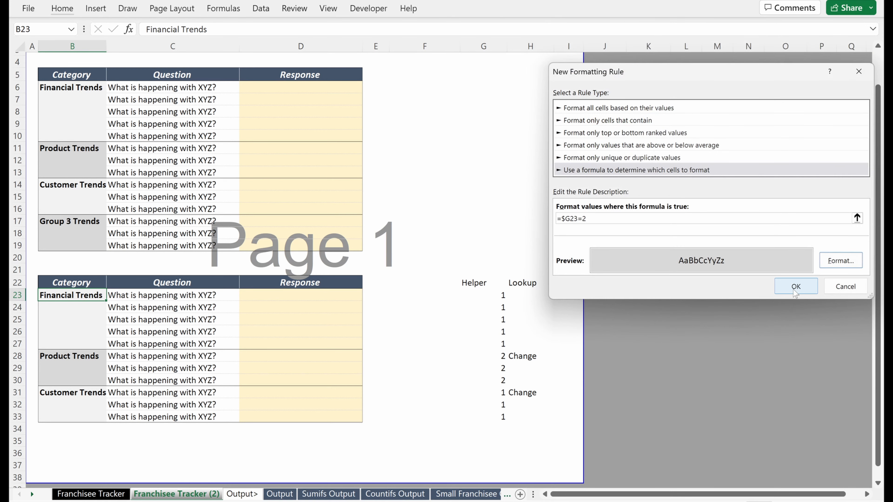
left_click(795, 287)
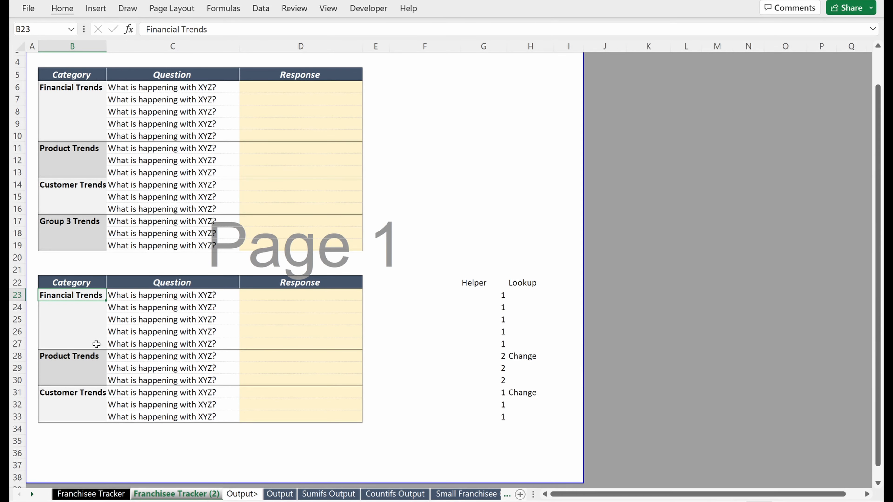
Add a third formula-based conditional formatting rule to B23 with the condition =$H23="Change", keeping only the column absolute
left_click_drag(82, 356, 306, 356)
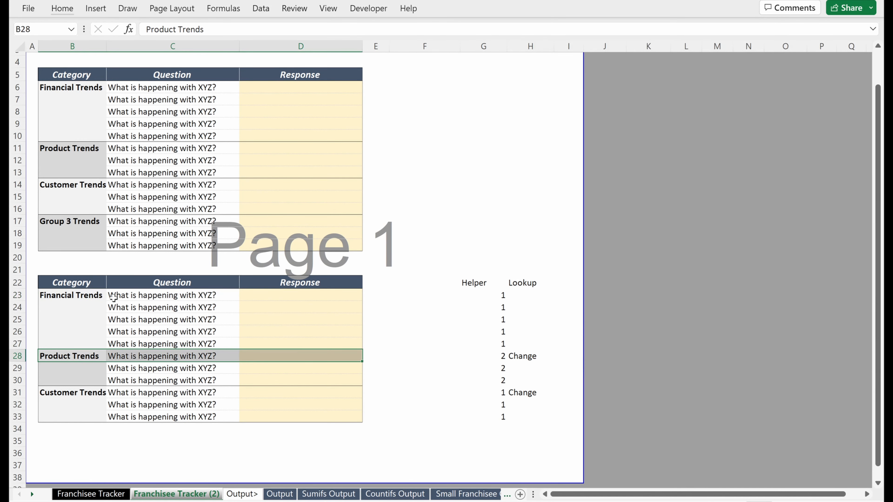
left_click(113, 295)
left_click(92, 297)
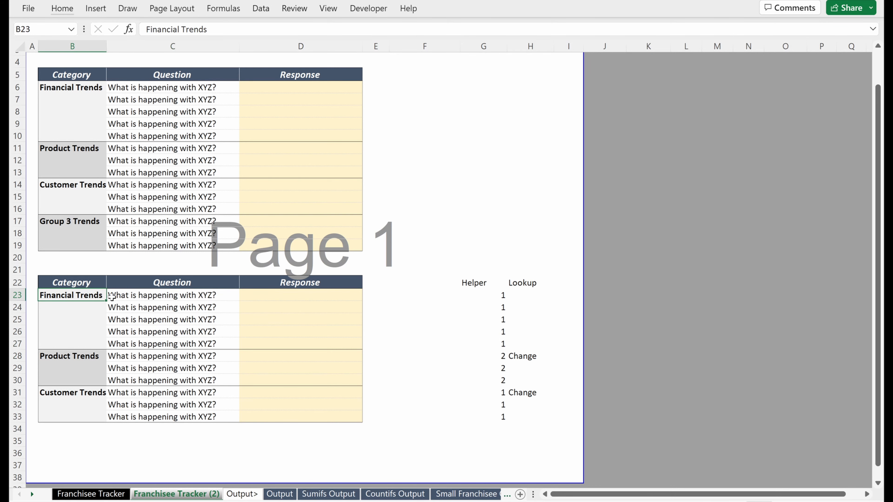
key("alt+h")
key("l")
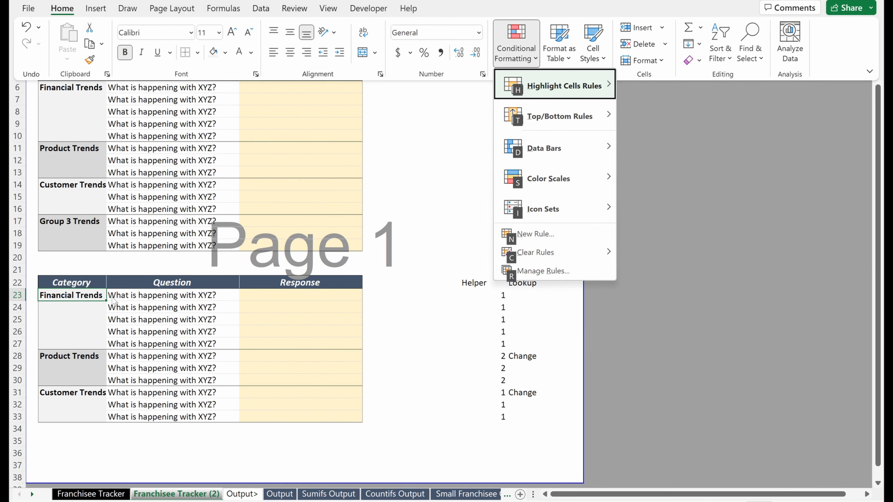
key("h")
key("m")
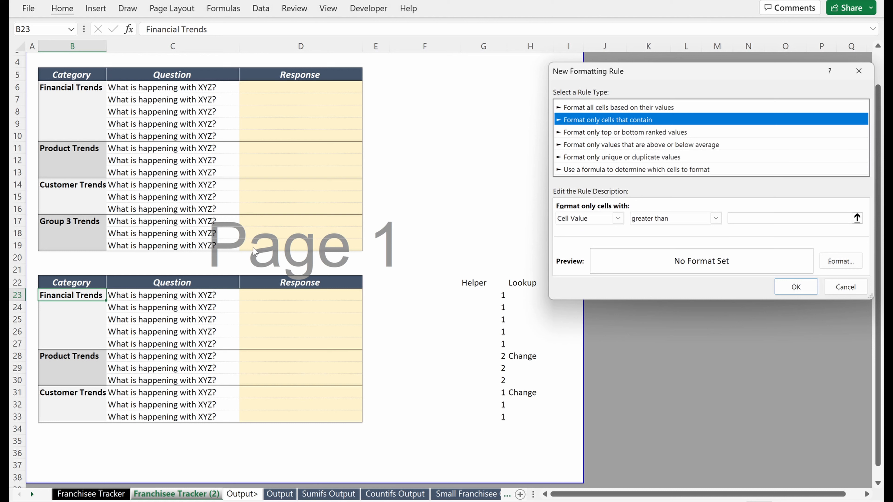
left_click(610, 170)
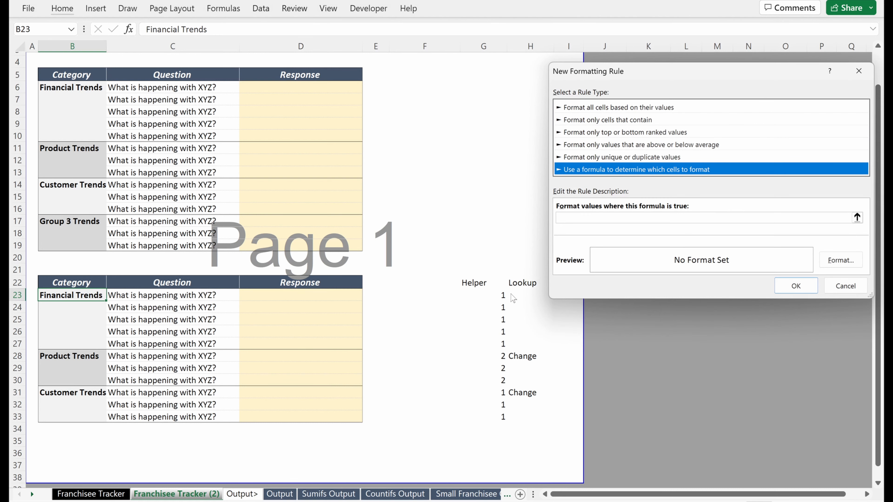
left_click(592, 219)
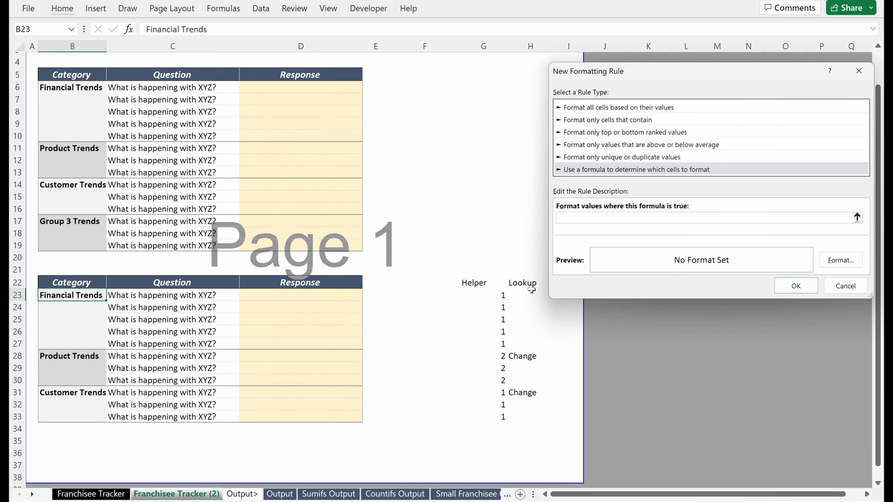
left_click(521, 296)
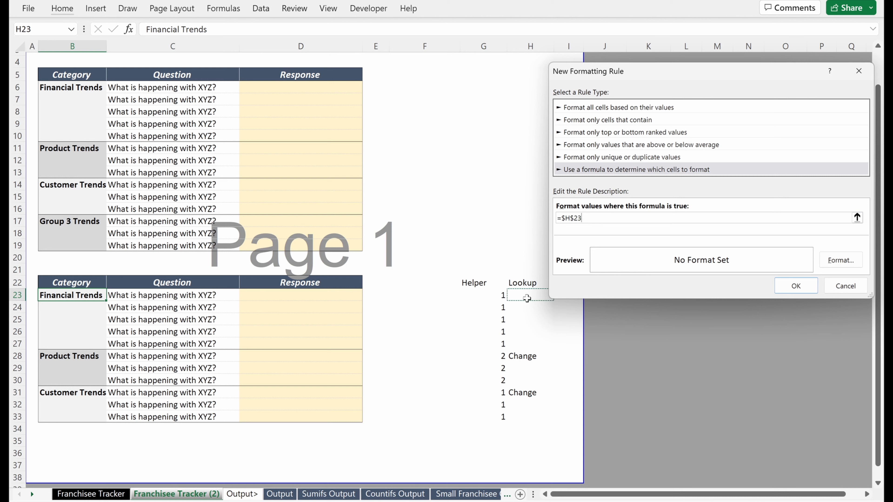
key("F4")
key("F4")
type("=\"Change")
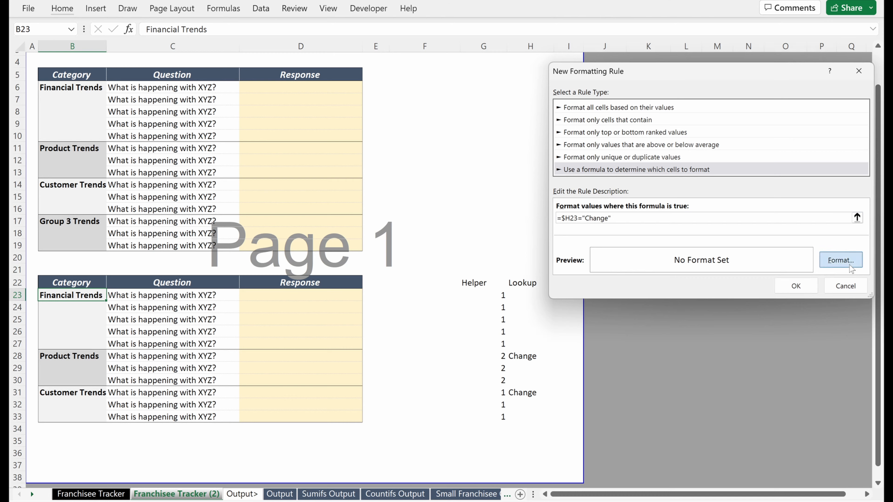
Give the "Change" rule a top border in the default line style and apply it to B23
left_click(840, 260)
left_click(642, 8)
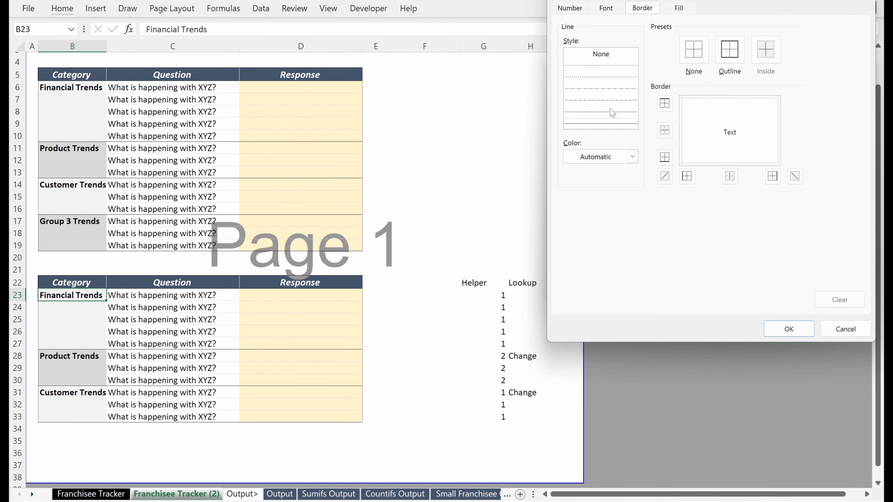
left_click(664, 103)
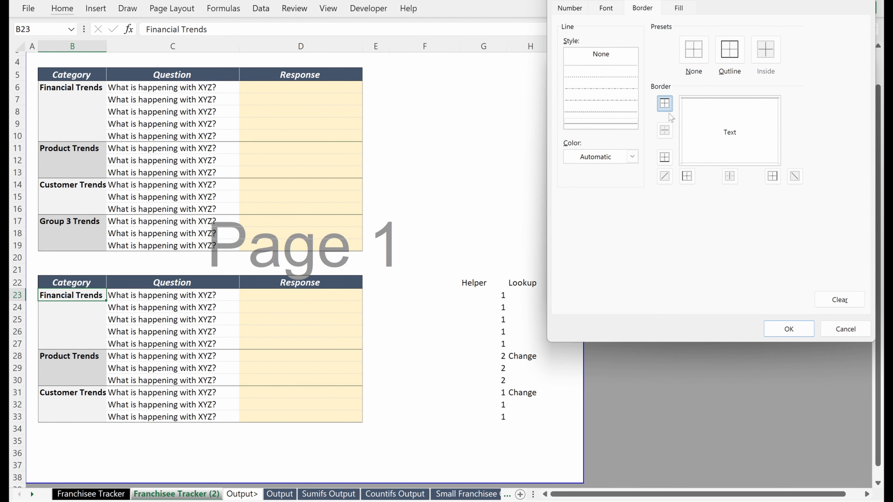
left_click(791, 329)
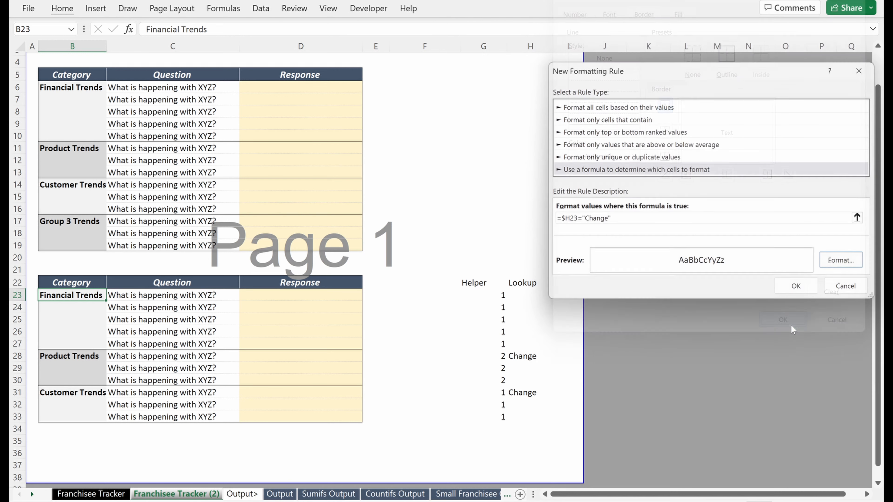
left_click(787, 283)
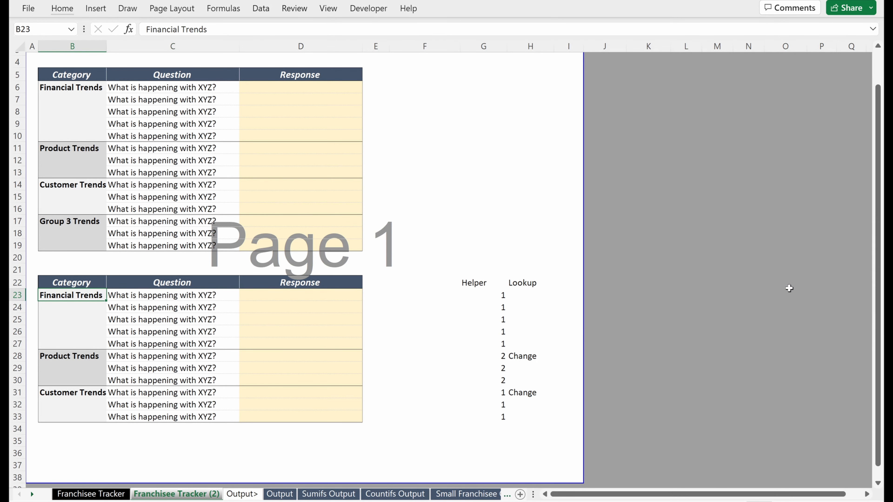
Copy B23 and paste only its formats over the category cells B23:B33
key("shift+Down")
key("shift+Down")
key("shift+Down")
key("shift+Down")
key("shift+Down")
key("shift+Down")
key("shift+Down")
key("shift+Down")
key("shift+Down")
key("shift+Down")
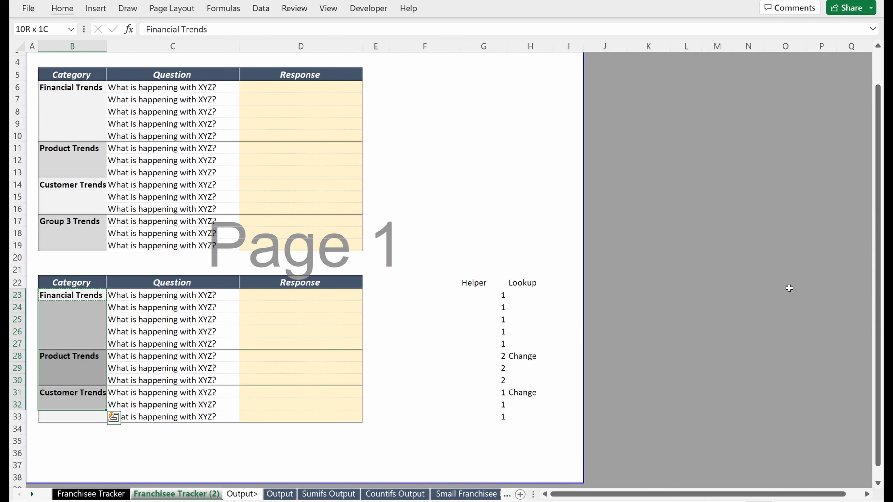
key("ctrl+alt+v")
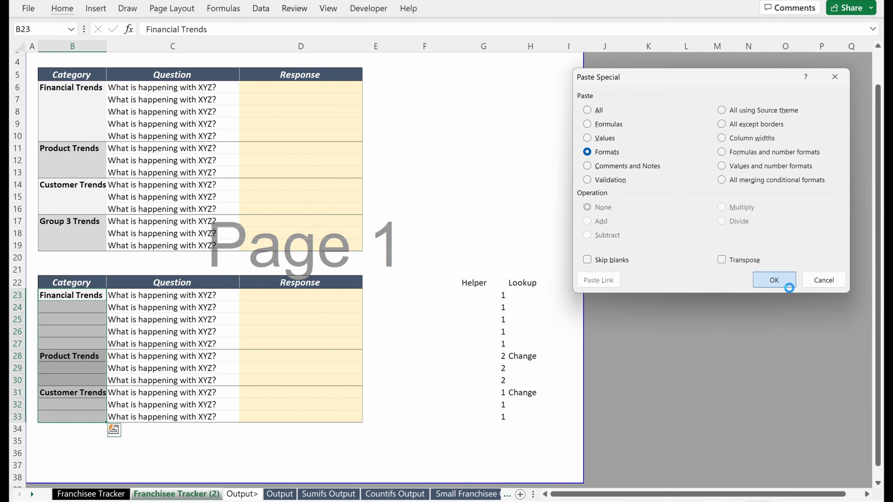
left_click(789, 285)
Try removing all borders from B23:B33 and undo the removal
key("alt+h")
key("b")
key("n")
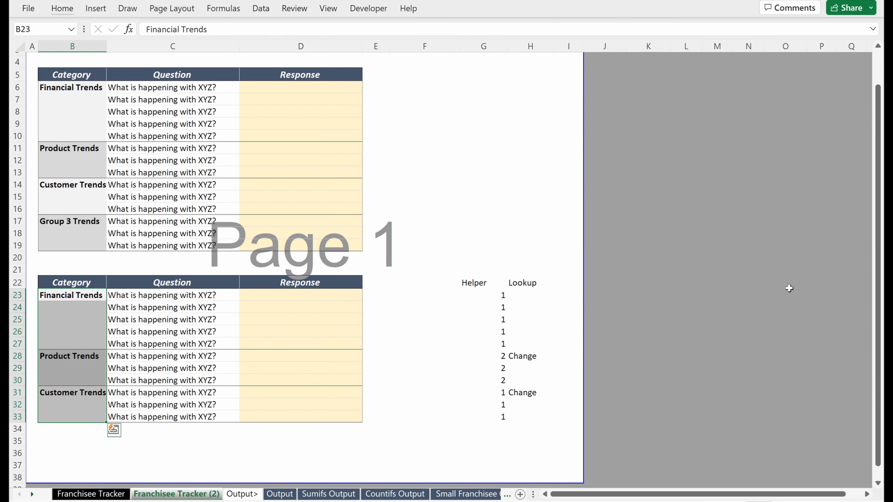
key("ctrl+z")
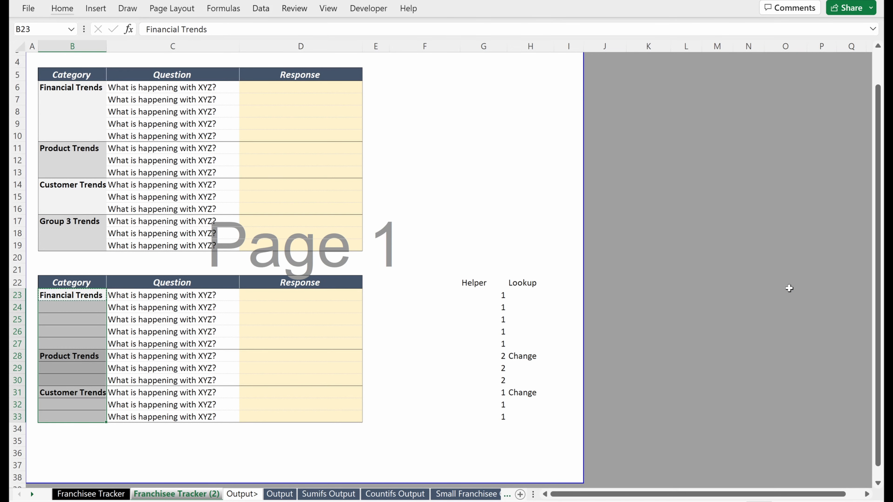
Reselect the category cells B23:B33 and remove all of their manually applied borders
key("Up")
key("Down")
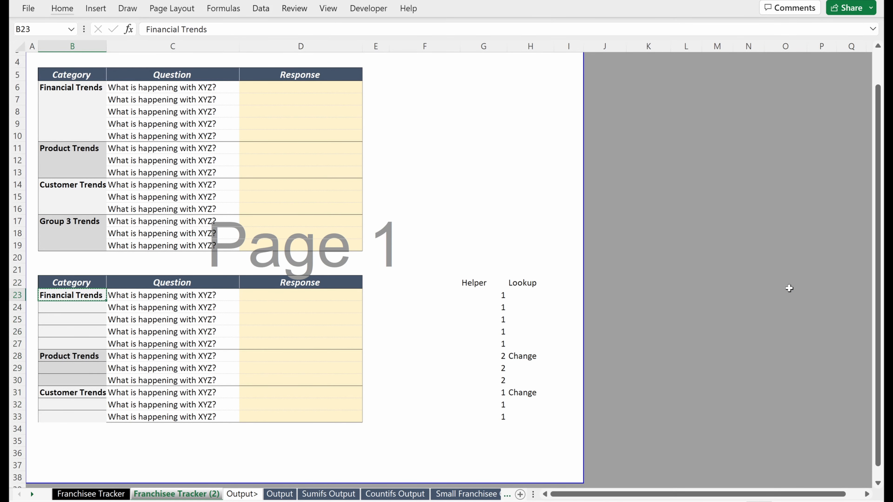
key("shift+Down")
key("shift+Down")
key("shift+Down")
key("shift+Down")
key("shift+Down")
key("shift+Down")
key("shift+Down")
key("shift+Down")
key("shift+Down")
key("shift+Down")
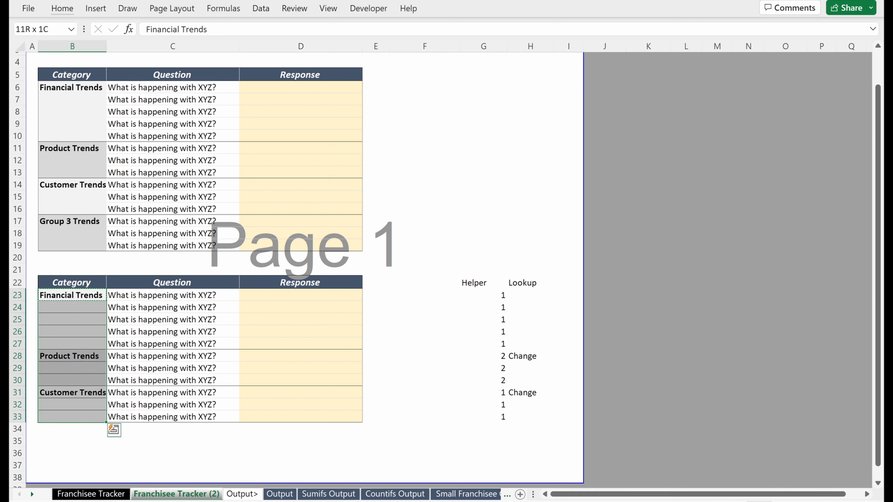
left_click(62, 8)
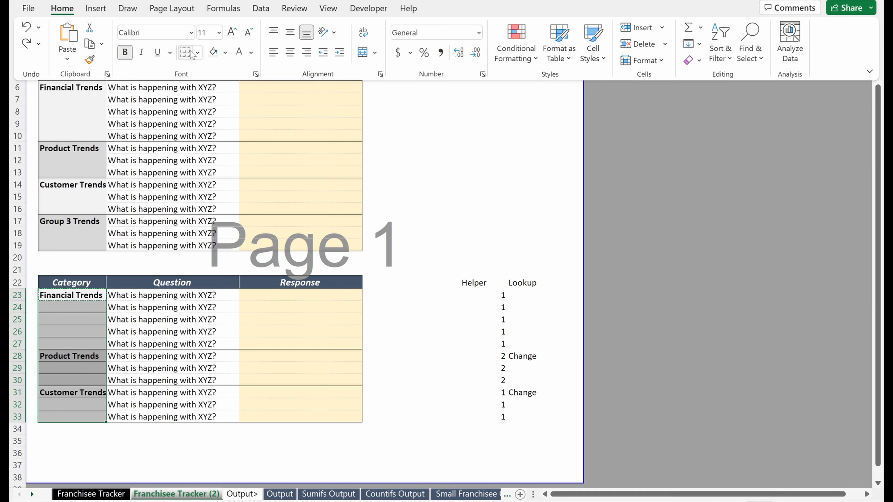
left_click(199, 53)
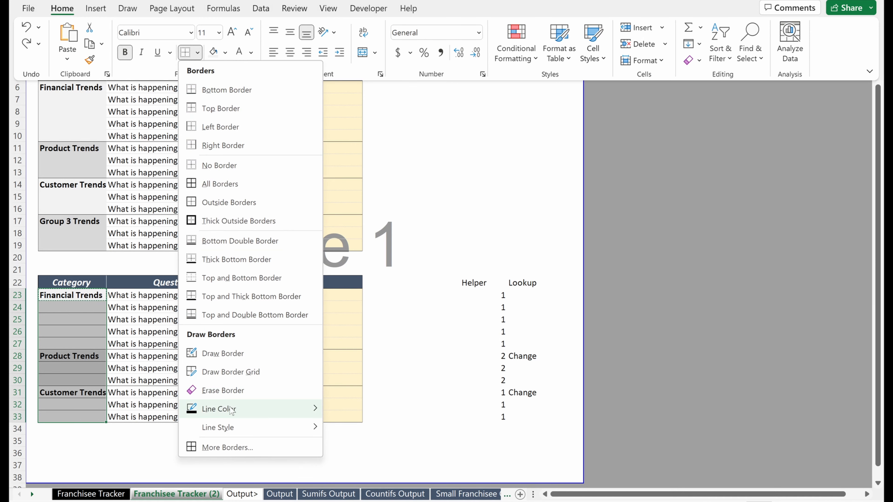
left_click(240, 165)
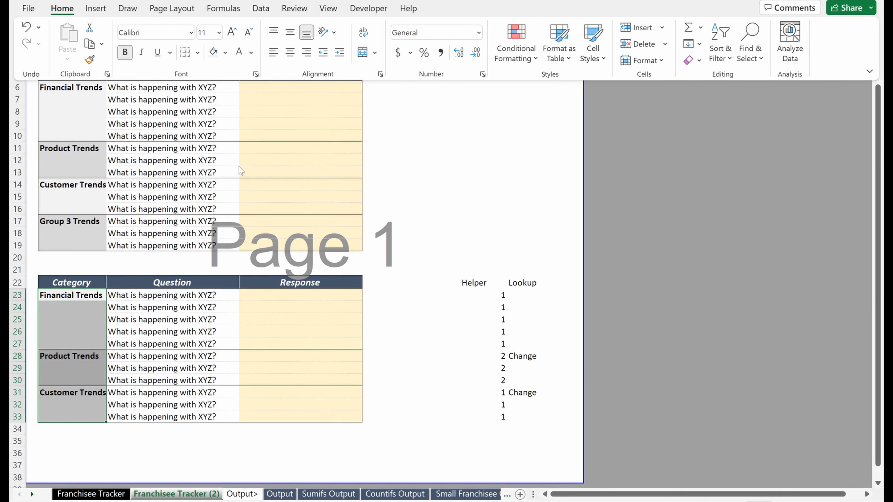
left_click(73, 342)
left_click(81, 357)
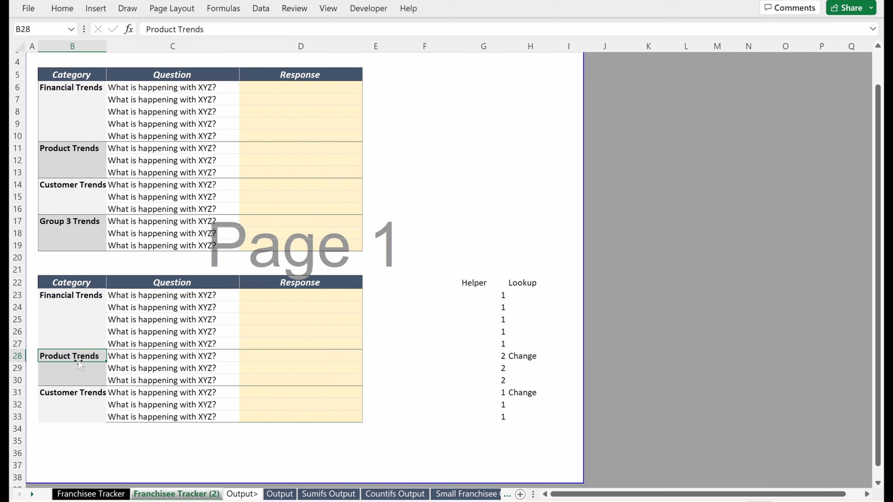
scroll(81, 359, "down", 2)
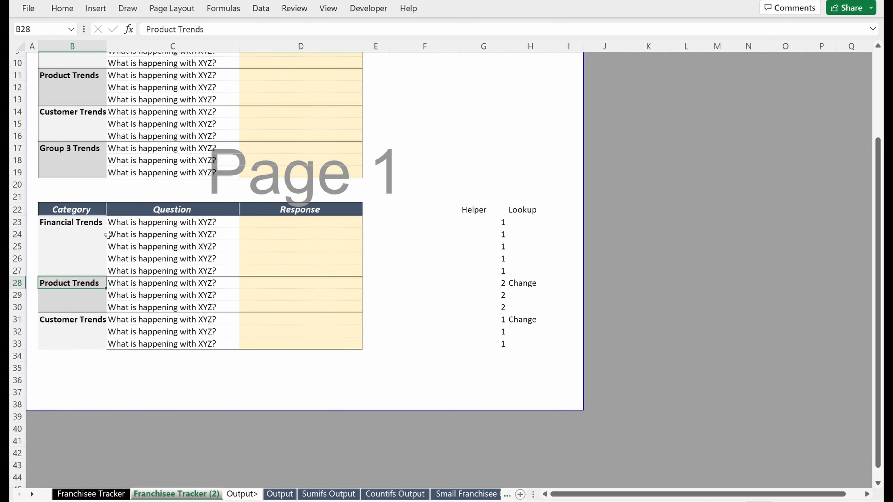
scroll(82, 149, "down", 2)
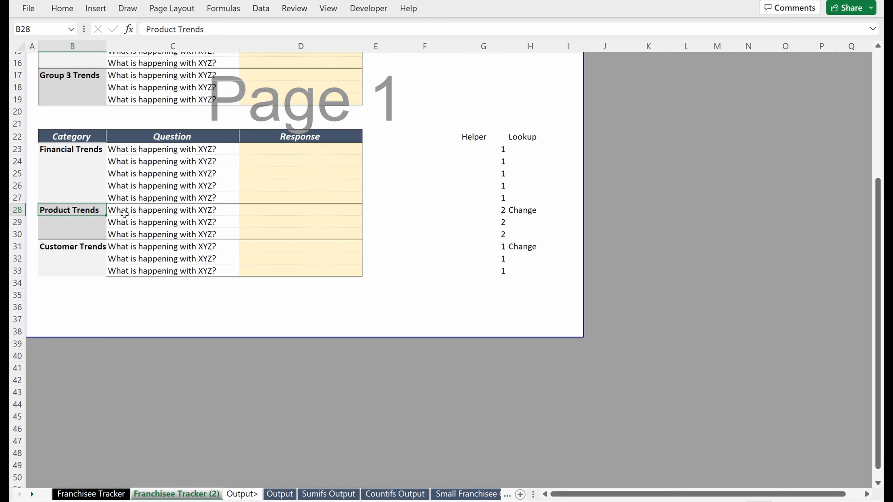
key("Down")
key("Down")
key("Down")
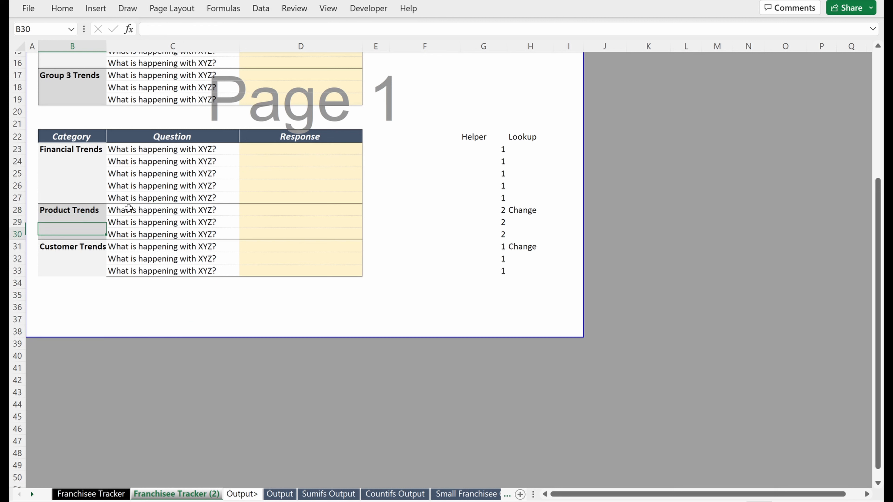
key("shift+space")
key("shift+Down")
key("shift+Down")
key("ctrl+c")
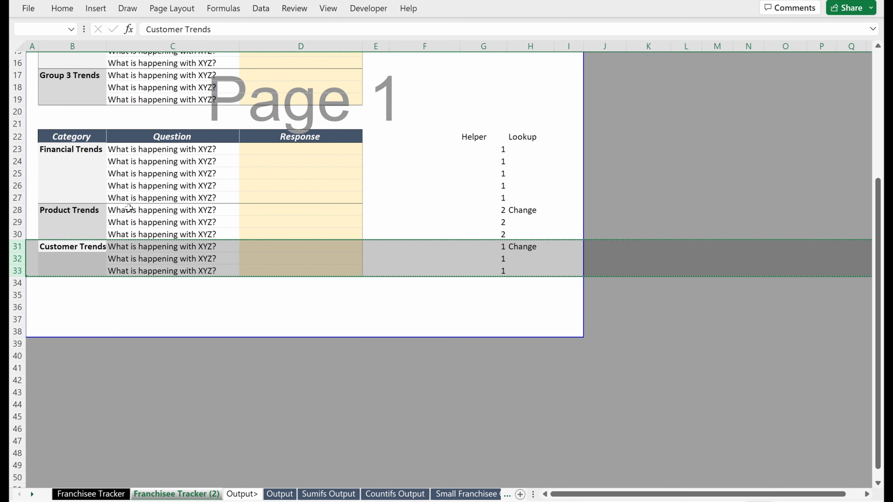
Open the conditional formatting rules manager for B23, go through its rules and select the =$H23="Change" rule
key("Up")
key("Up")
key("Up")
key("Up")
key("Up")
key("Up")
key("Up")
key("Up")
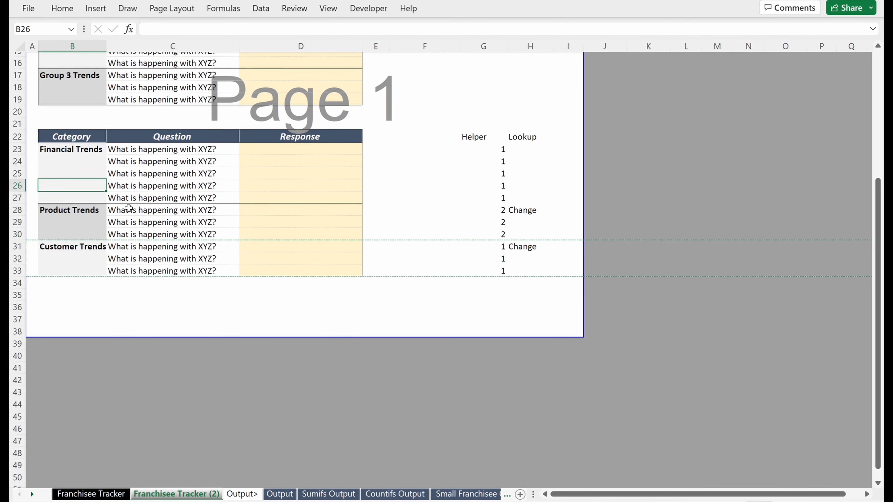
left_click(62, 8)
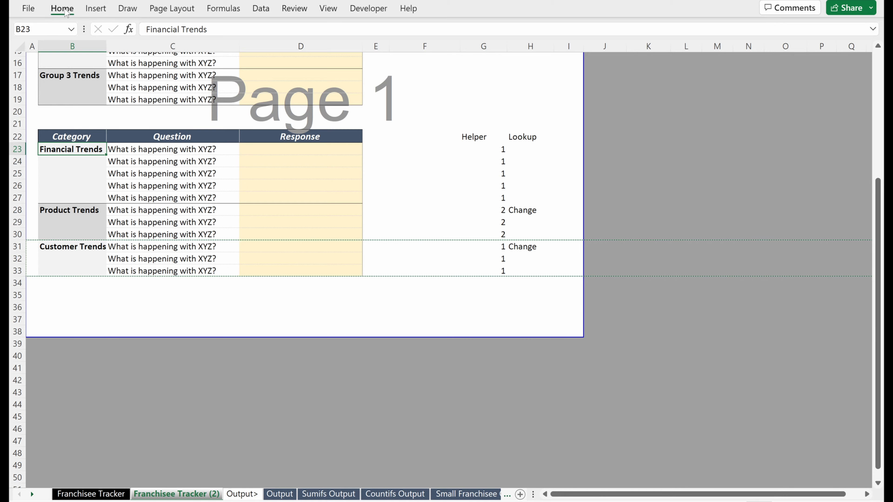
left_click(516, 43)
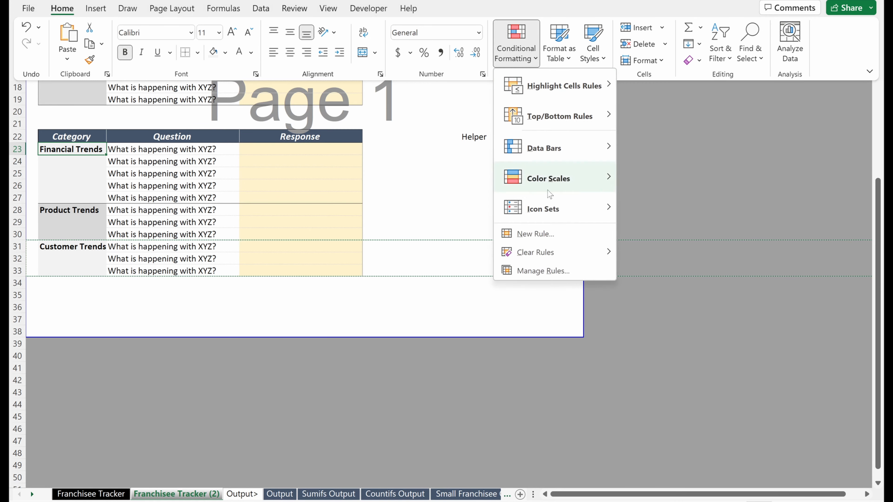
left_click(544, 271)
left_click(434, 184)
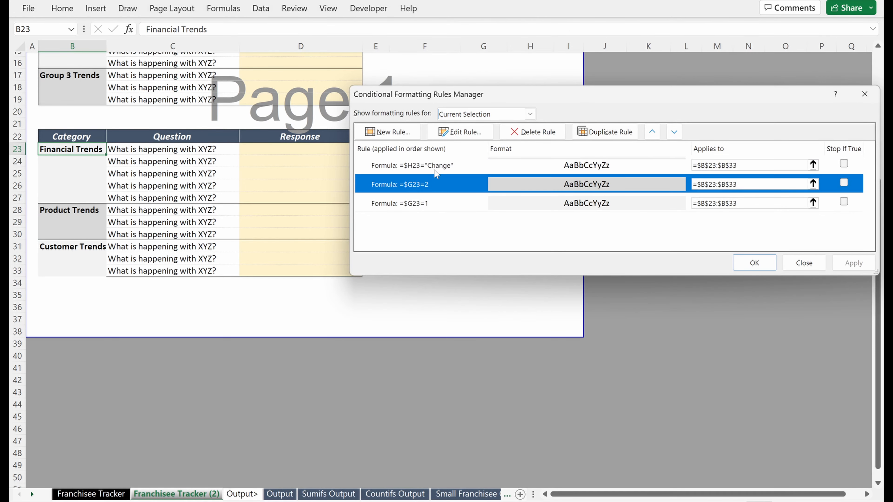
left_click(438, 168)
left_click(439, 185)
left_click(440, 206)
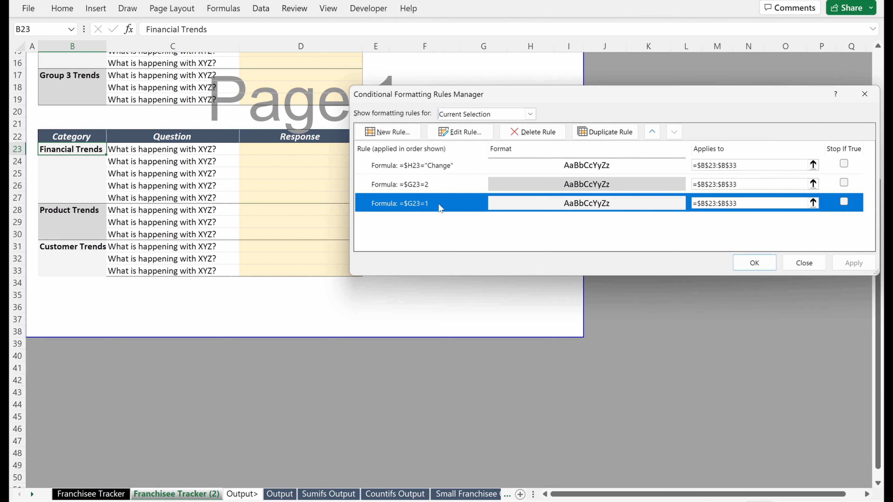
left_click(443, 190)
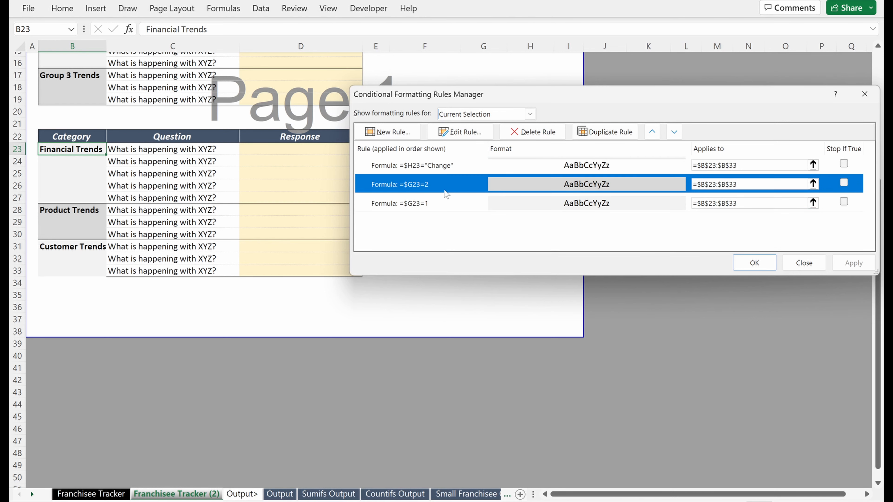
left_click(452, 170)
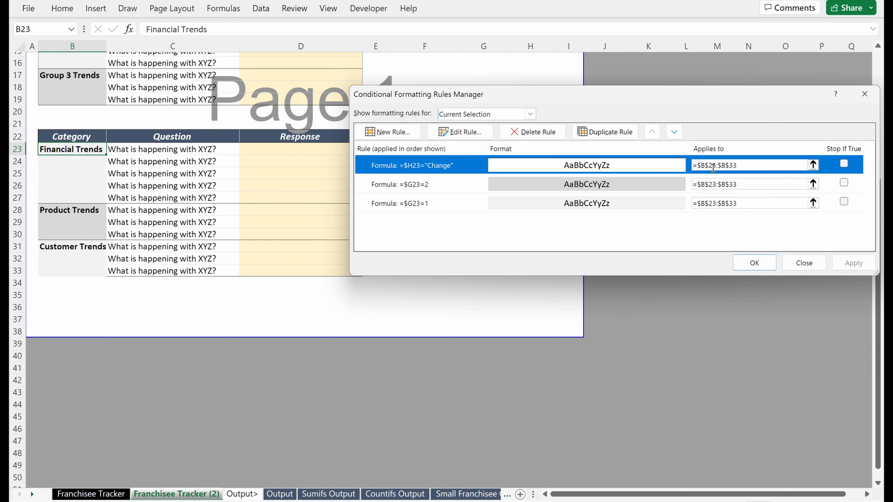
Extend the range of the "Change" border rule to =$B$23:$D$33 and apply the updated rules
left_click(725, 166)
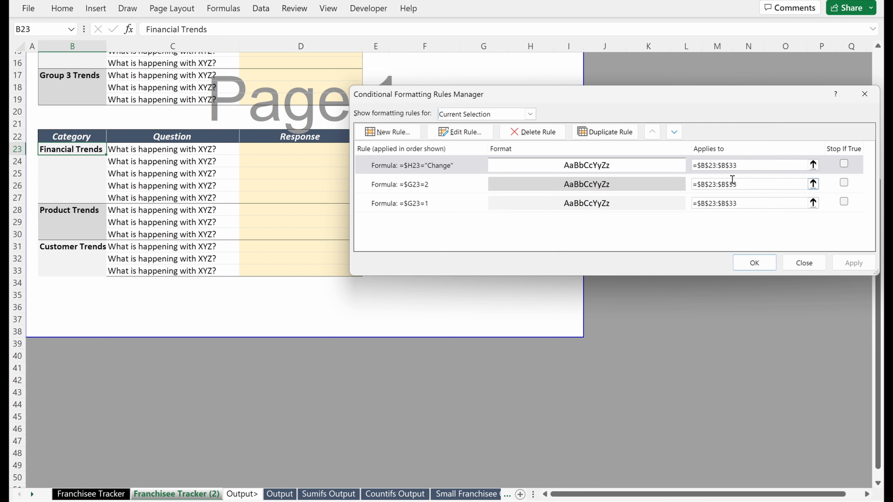
key("BackSpace")
type("D")
left_click(853, 262)
left_click(753, 262)
left_click(329, 238)
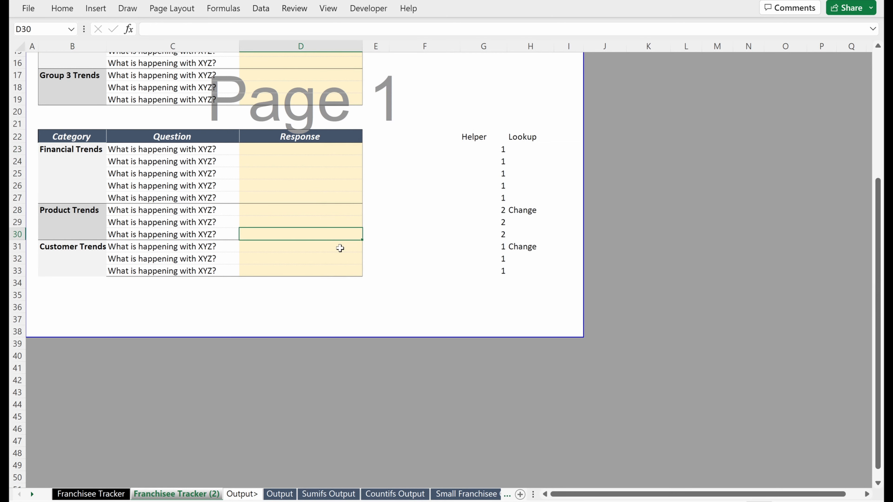
Insert five blank rows above the Customer Trends row, at rows 31 to 35
left_click(87, 249)
key("shift+space")
key("shift+Down")
key("shift+Down")
key("shift+Down")
key("shift+Down")
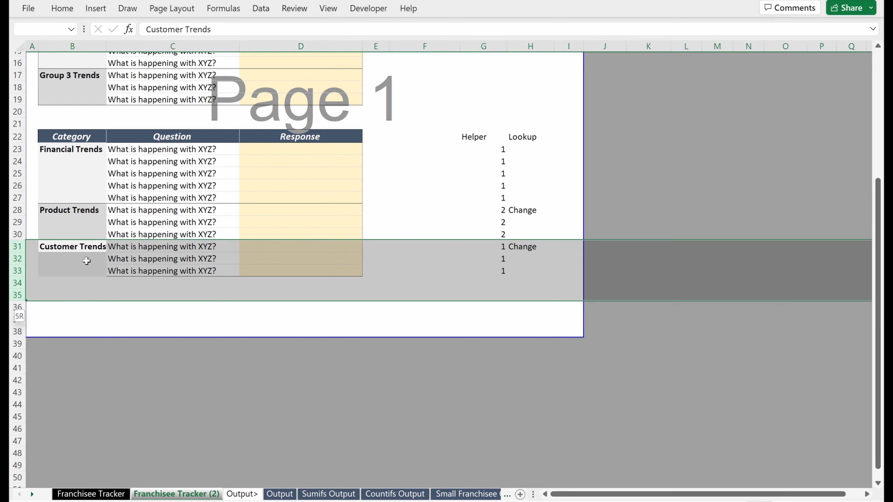
key("ctrl+shift+plus")
Fill the contents of row 29 down through row 35 to complete the newly inserted rows
key("Up")
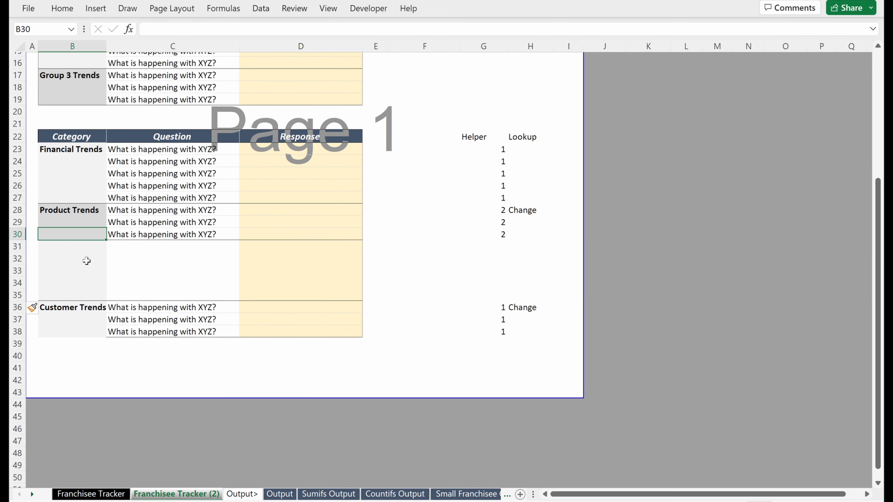
key("Up")
key("shift+space")
key("shift+Down")
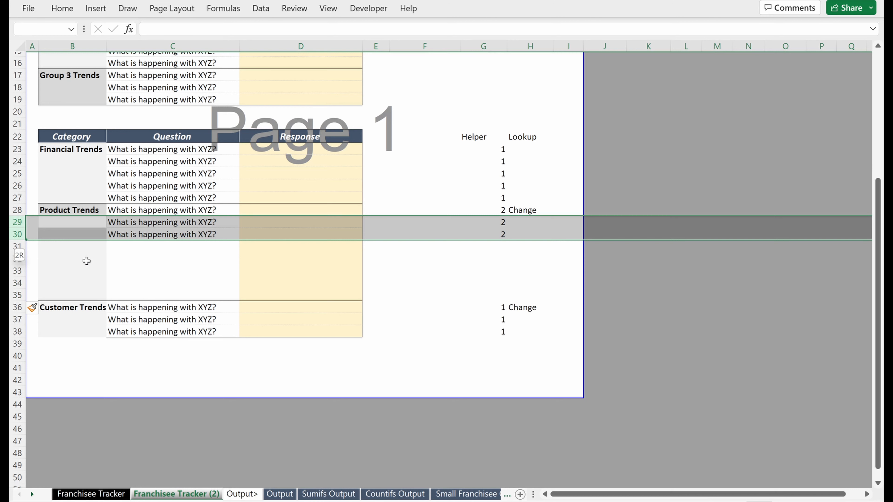
key("shift+Down")
key("shift+Down")
key("shift+Down")
key("shift+Down")
key("shift+Down")
key("ctrl+d")
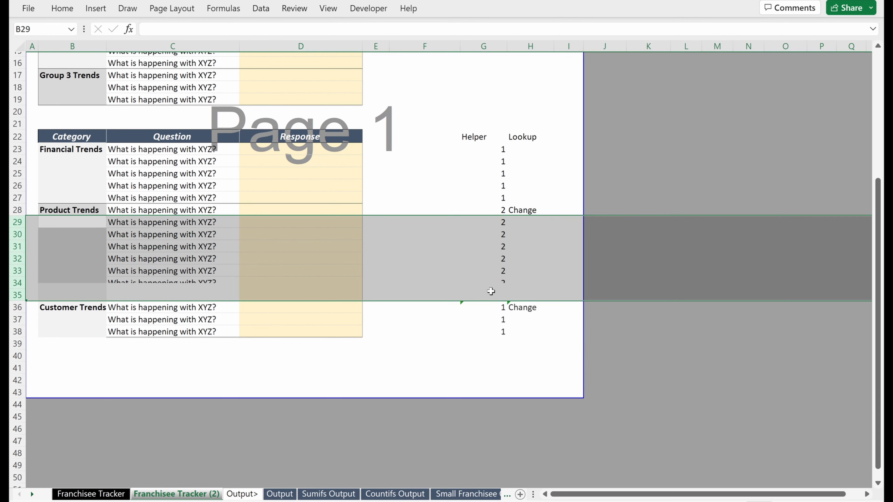
Refill the Helper and Lookup formulas from row 35 down through G38:H38, checking the formulas in G36 and H36
left_click(548, 293)
left_click(484, 309)
key("F2")
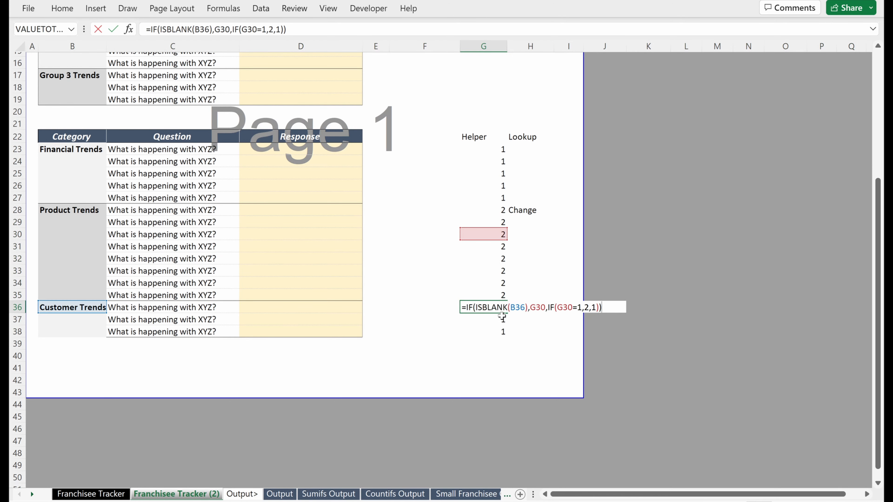
key("Escape")
left_click_drag(492, 295, 515, 333)
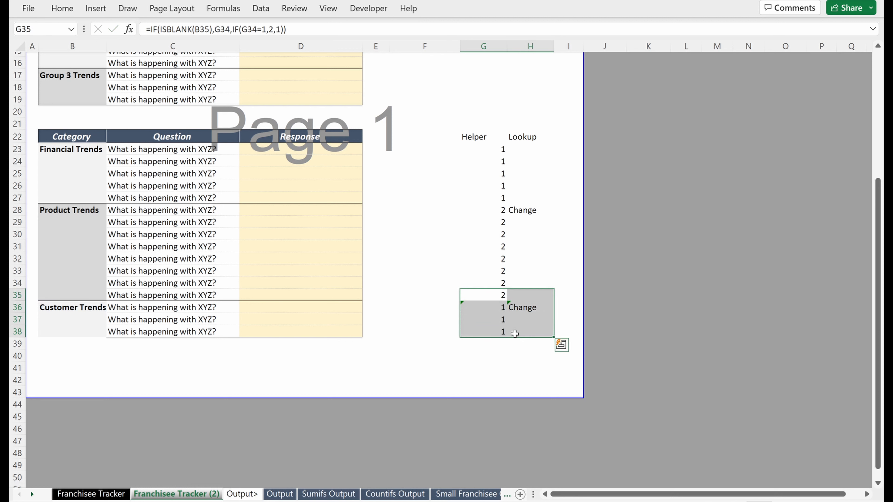
left_click(499, 309)
key("F2")
key("Escape")
left_click(525, 308)
key("F2")
key("Escape")
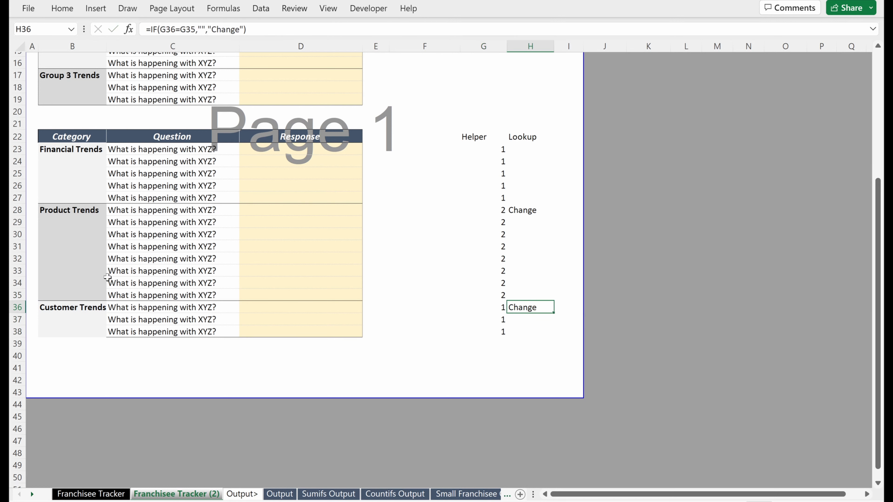
Enter the new category labels Group 3 in B32 and Group 4 in B34
left_click(86, 254)
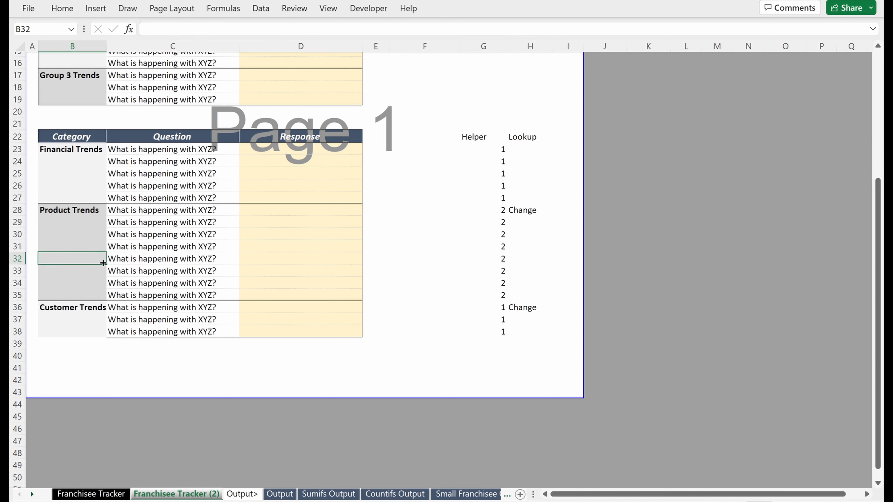
type("Group 3")
key("Return")
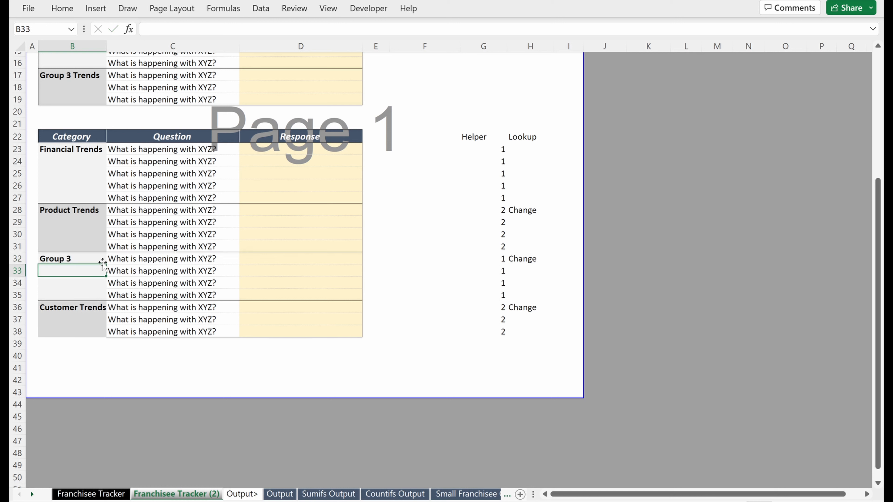
key("Up")
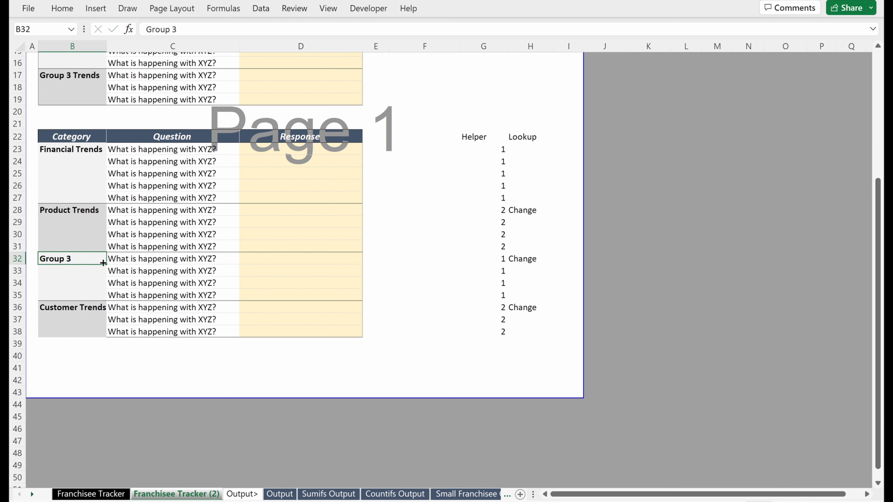
key("shift+space")
key("Down")
key("Down")
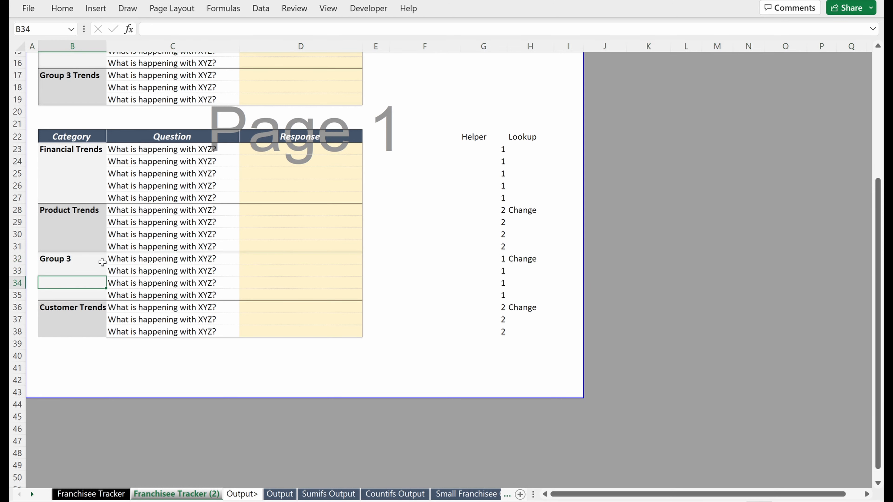
type("Group 4")
key("Return")
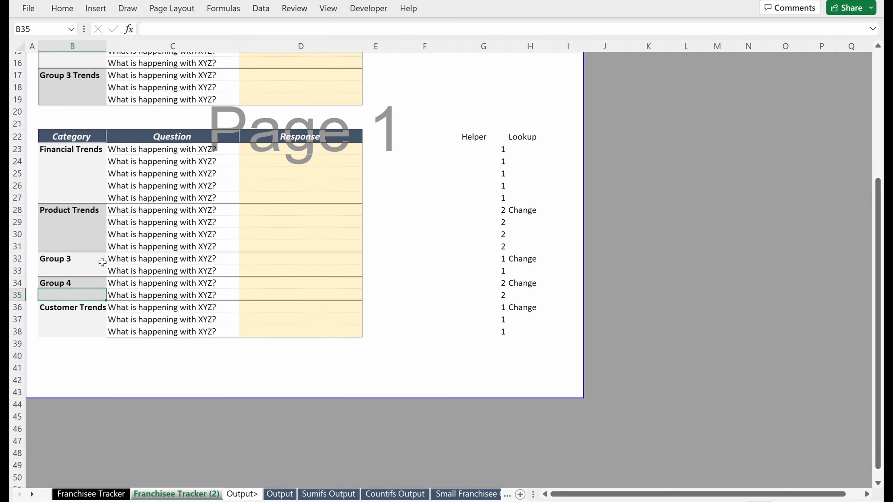
key("Down")
key("Down")
key("Right")
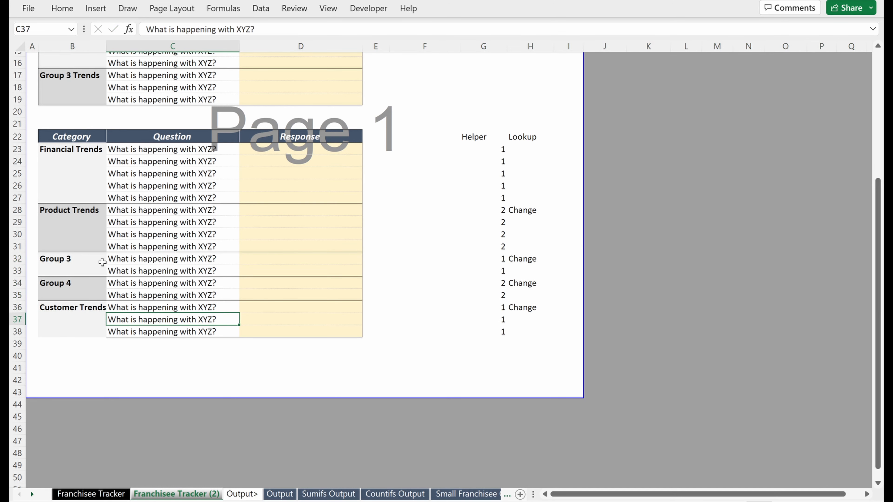
Apply an outline border around the whole question table B22:D38
left_click_drag(76, 136, 318, 332)
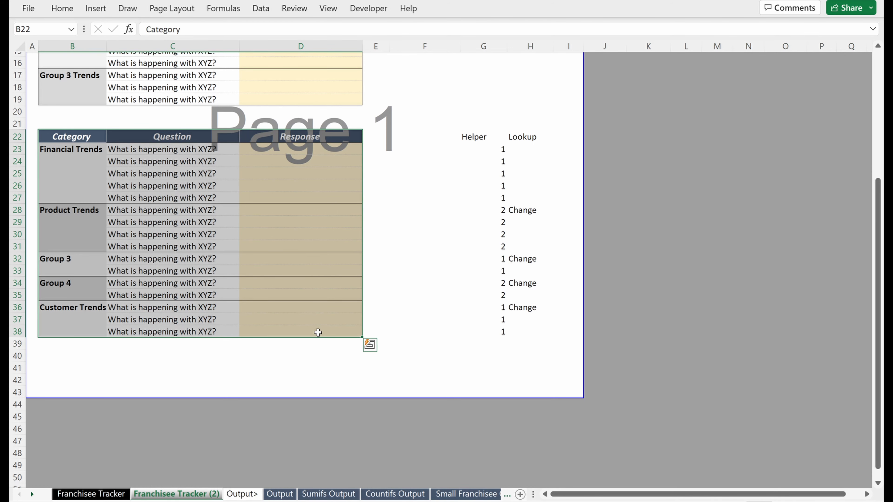
key("ctrl+1")
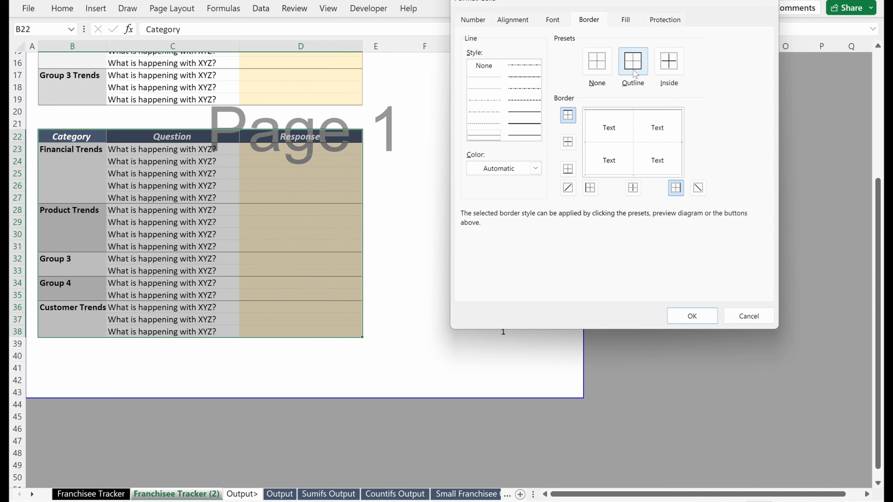
left_click(634, 72)
left_click(692, 316)
left_click(290, 316)
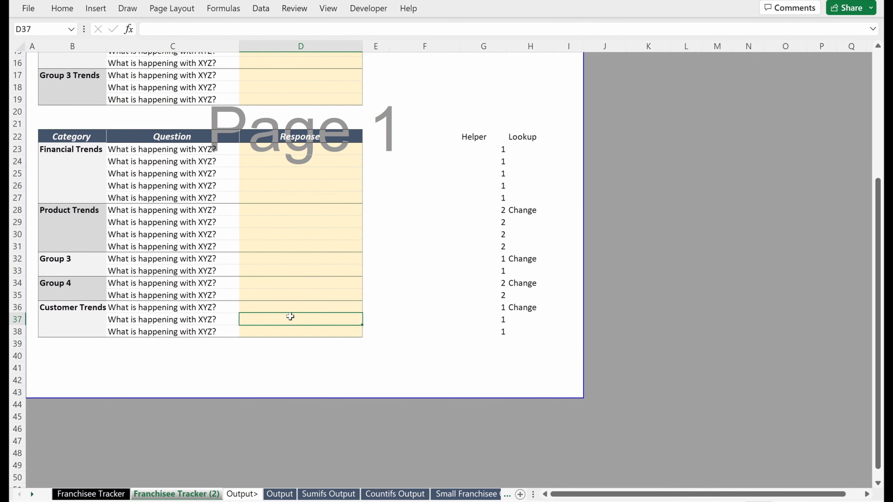
Rename the Group 3 category in B32 as Customer Trends
scroll(297, 287, "down", 1)
left_click(80, 223)
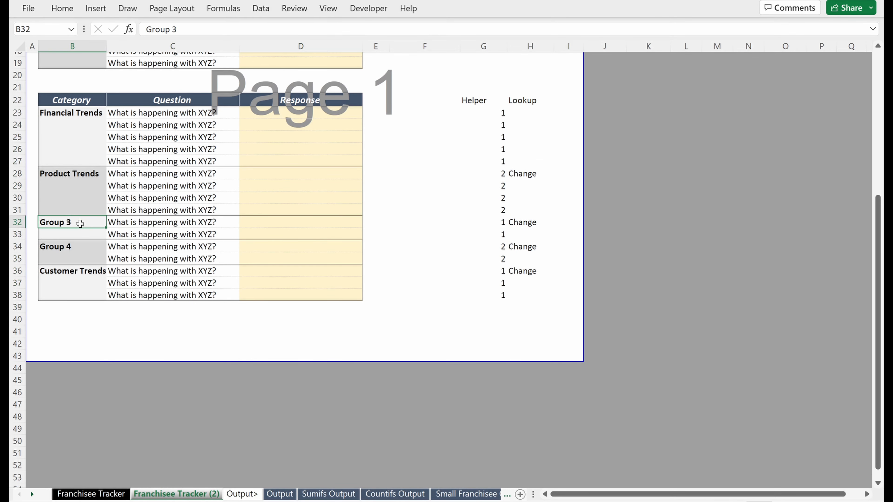
type("Customer Trends")
key("Return")
Fill the Customer Trends row 36 down through row 42 to extend the table
key("Down")
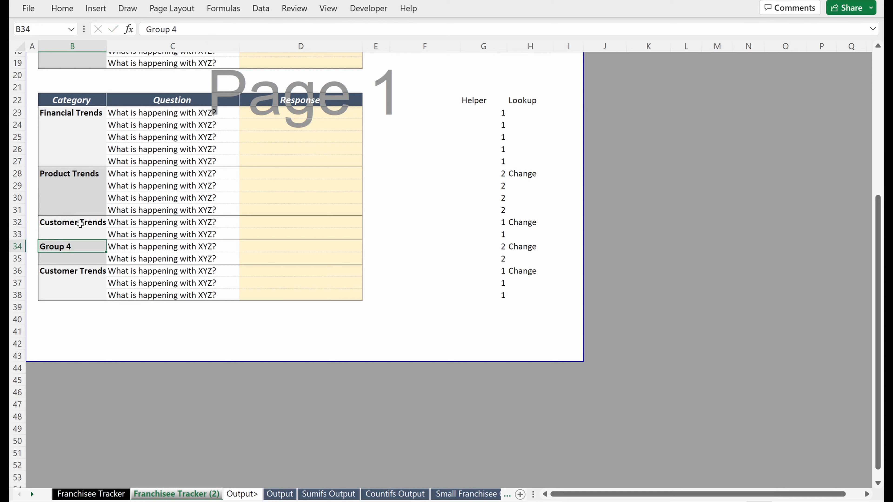
key("shift+space")
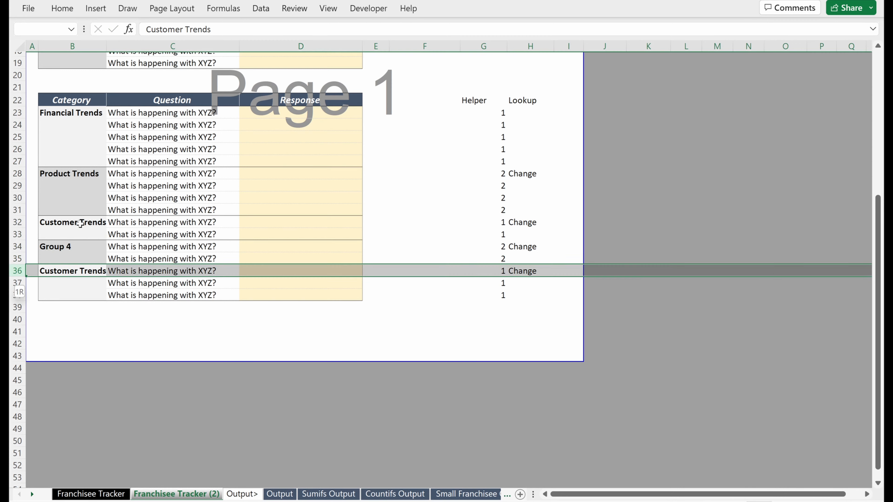
key("shift+Down")
key("shift+Down")
key("shift+Down")
key("shift+Down")
key("shift+Down")
key("shift+Down")
key("ctrl+d")
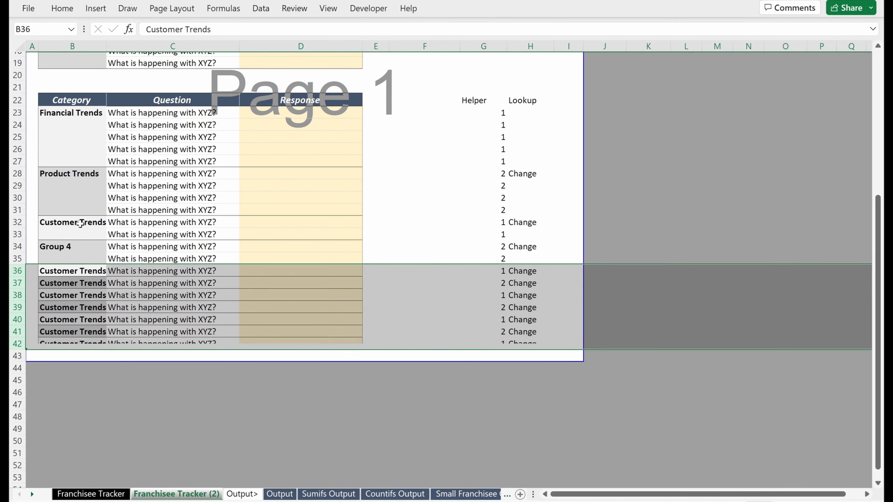
Clear the repeated Customer Trends labels in B37:B39
key("Down")
key("shift+Down")
key("shift+Down")
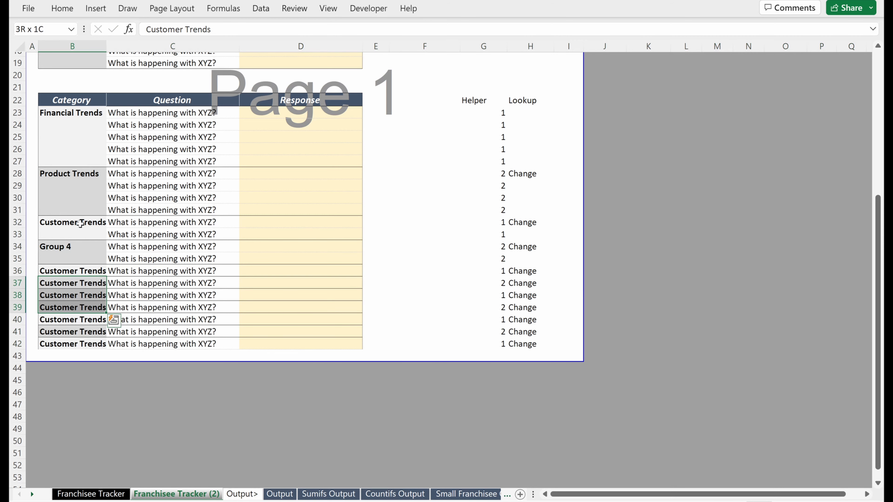
key("Delete")
Change the category label in B40 to Margin Trends
key("Down")
key("Down")
key("Down")
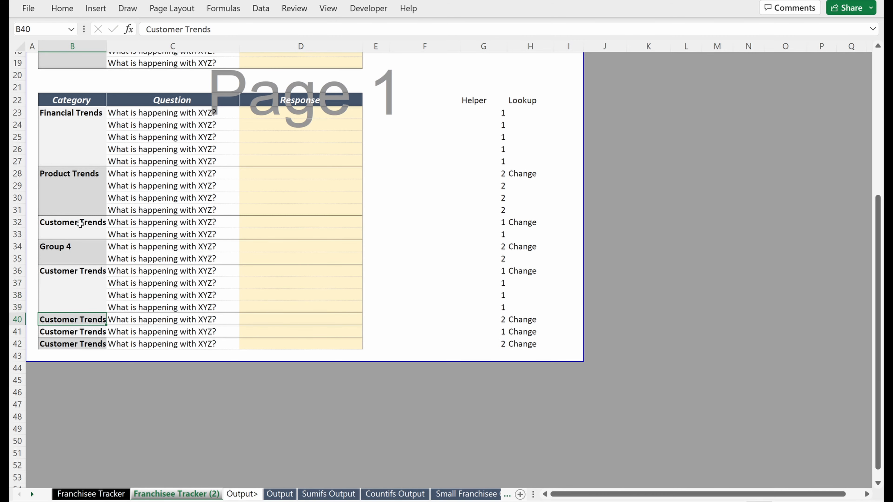
type("Margin")
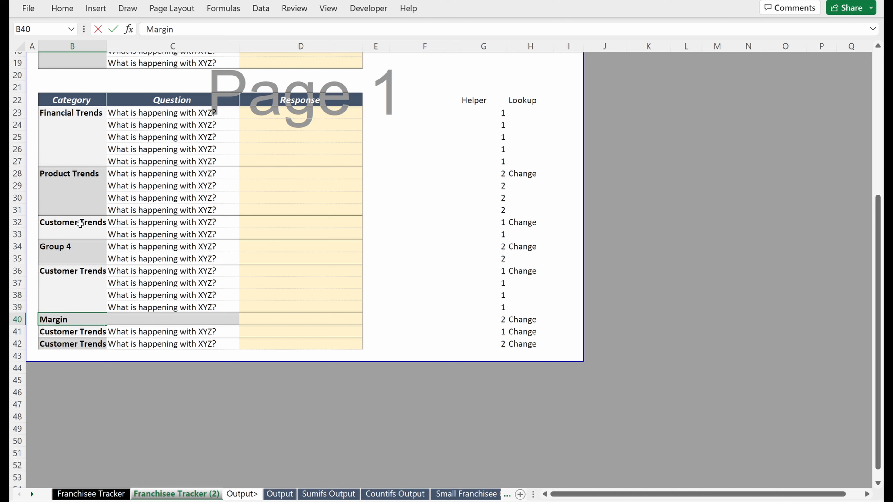
type(" Trends")
key("Return")
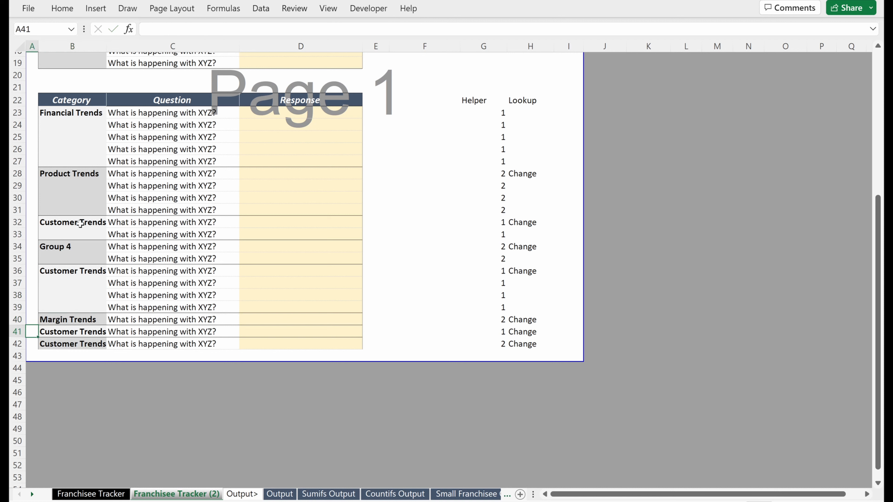
Clear the repeated Customer Trends labels in B41:B42, below Margin Trends
key("shift+Down")
key("Delete")
key("Down")
key("Down")
key("Down")
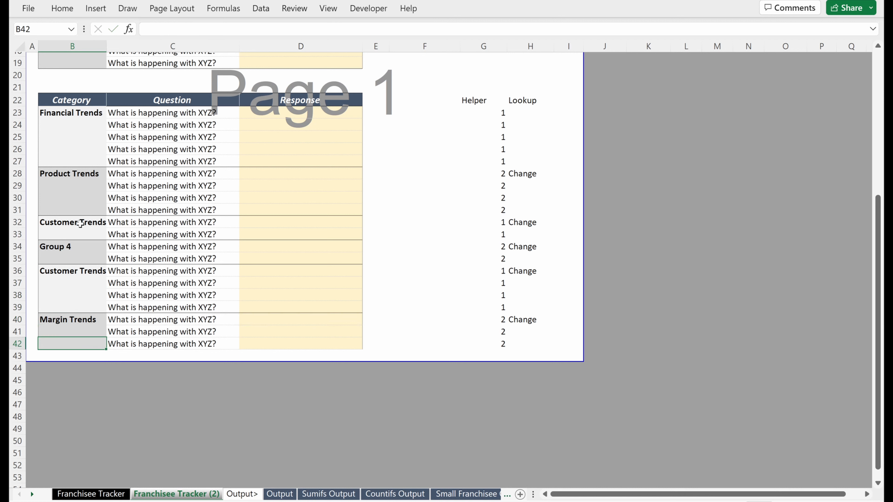
Apply an outline border around the Helper and Lookup columns, G22:H42
scroll(76, 233, "down", 1)
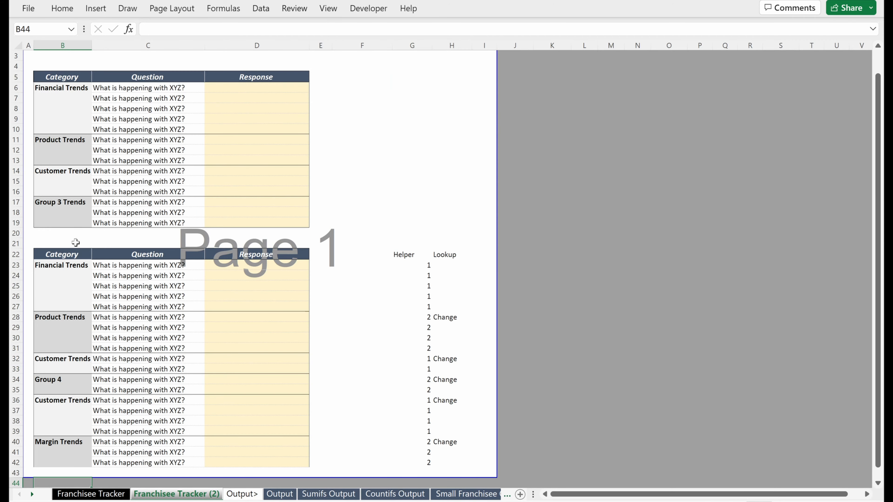
scroll(86, 342, "down", 3)
left_click(422, 159)
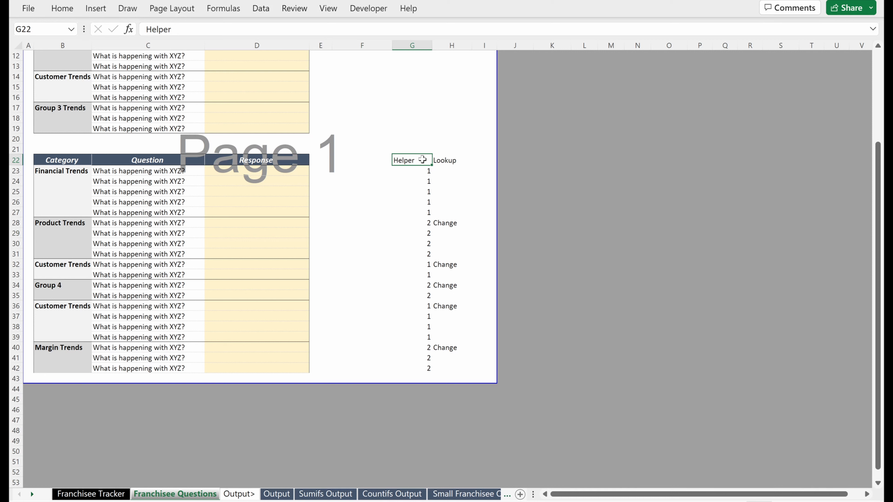
key("ctrl+shift+Right")
key("ctrl+shift+Down")
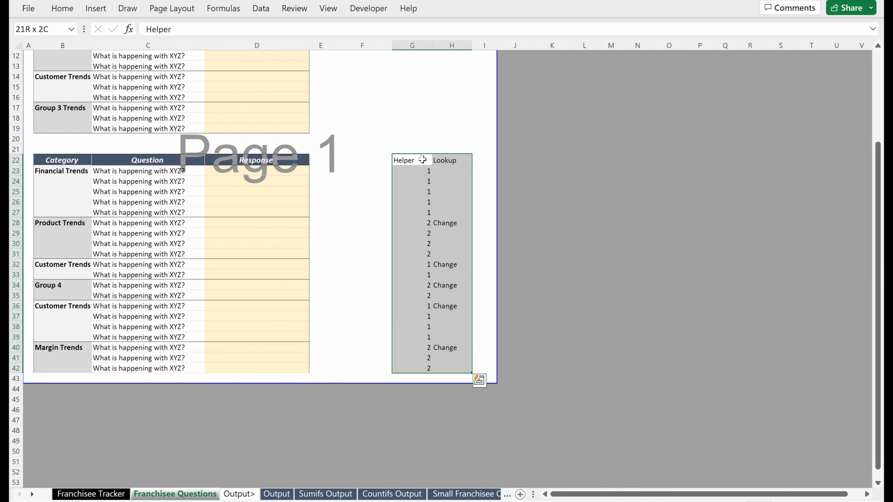
key("ctrl+shift+7")
Make the Helper and Lookup headers in G22:H22 bold
key("Right")
key("Left")
key("ctrl+shift+Right")
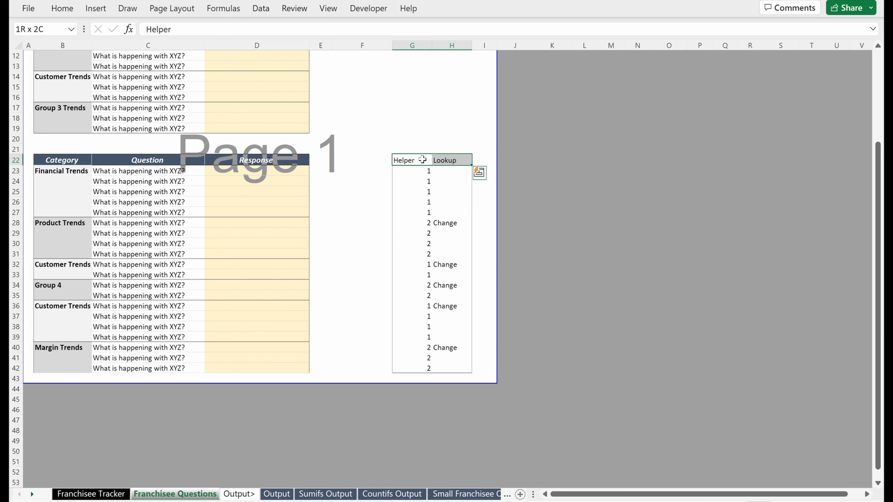
key("ctrl+b")
key("Down")
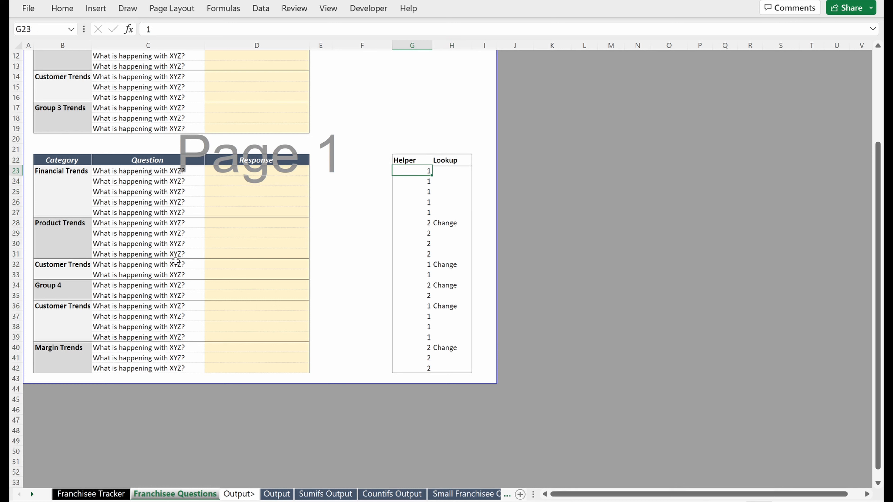
Insert two blank rows above row 33 and fill the Helper and Lookup formulas from row 32 down through row 34
left_click(145, 275)
key("shift+space")
key("shift+Down")
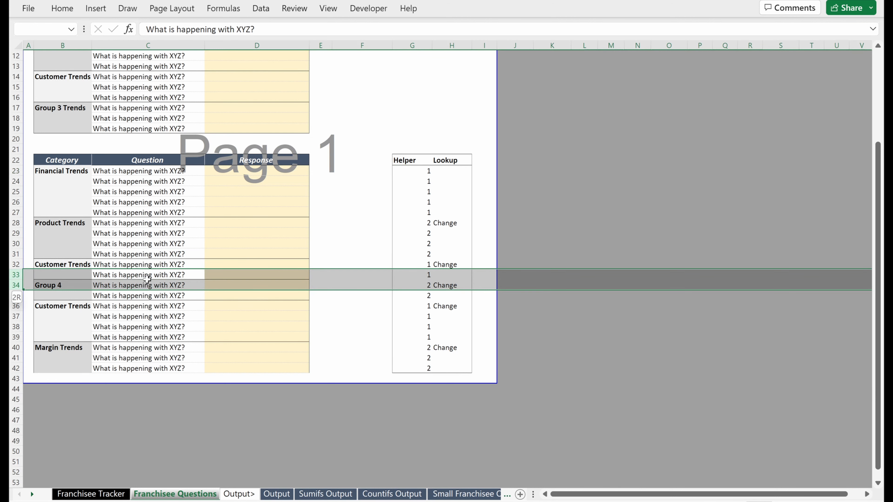
key("ctrl+shift+plus")
left_click_drag(417, 266, 436, 282)
key("ctrl+d")
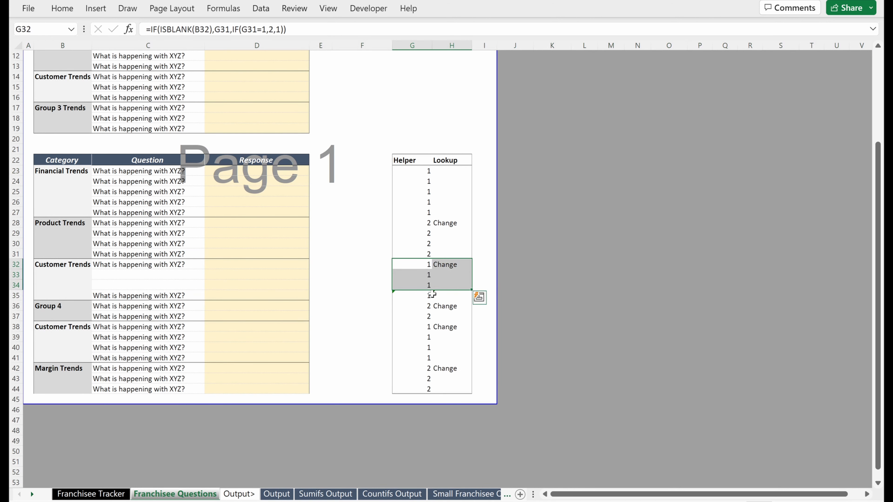
Copy the Helper and Lookup formulas from G34:H34 down through row 44, pasting formulas only
left_click(432, 295)
key("F2")
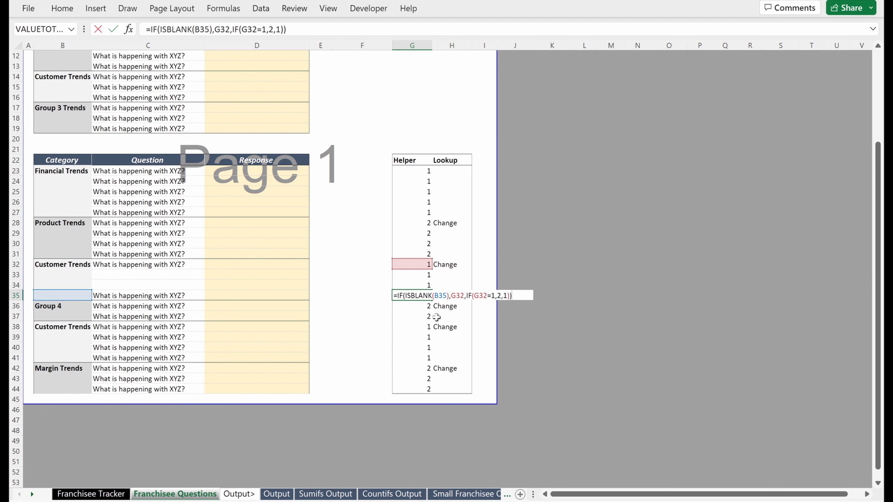
key("Escape")
key("Up")
key("shift+Down")
key("shift+Right")
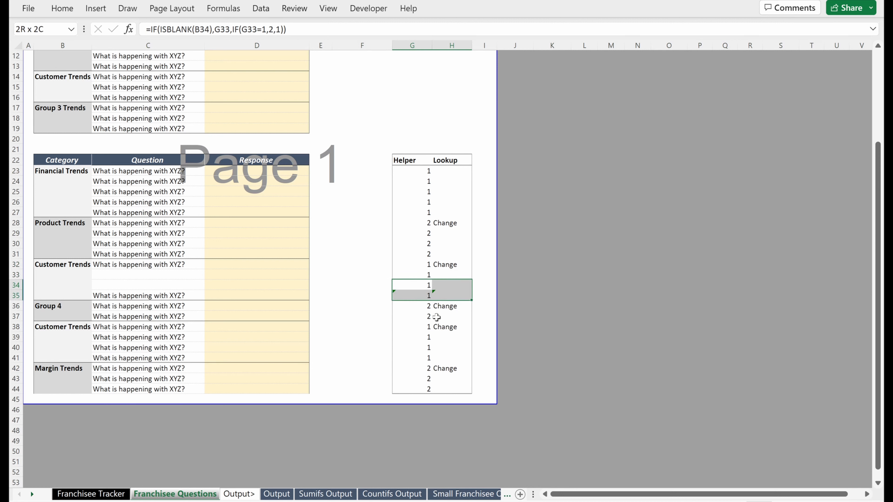
key("ctrl+shift+Down")
key("shift+Up")
key("shift+Up")
key("shift+Up")
key("shift+Up")
key("shift+Up")
key("shift+Up")
key("shift+Up")
key("shift+Up")
key("shift+Up")
key("shift+Up")
key("ctrl+c")
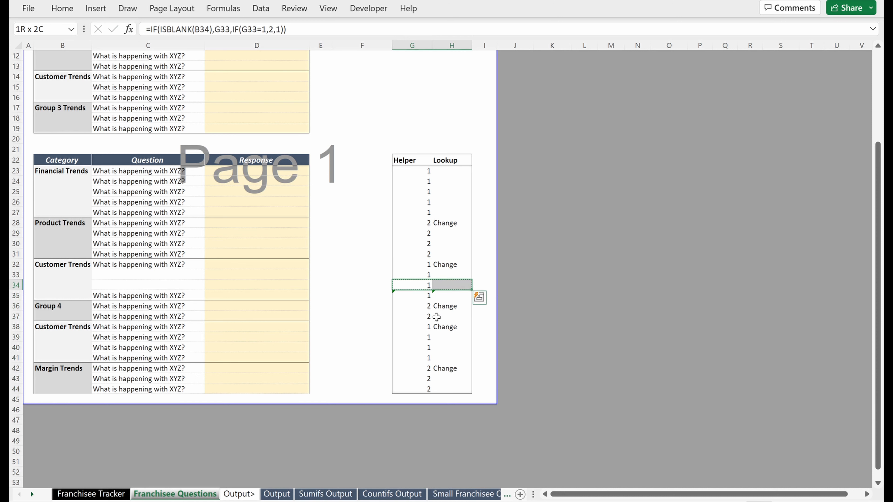
key("ctrl+shift+Down")
key("ctrl+v")
key("ctrl+alt+v")
key("f")
key("Return")
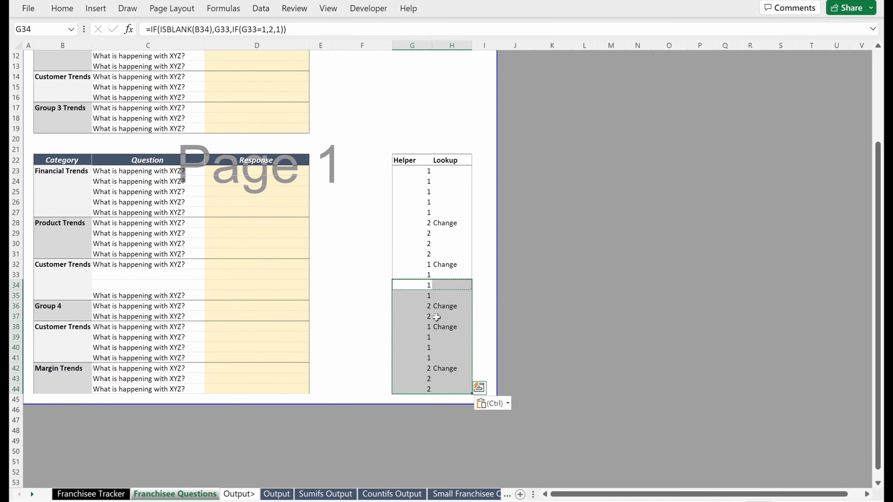
Fill the question text in C32 down through C34
left_click_drag(181, 265, 182, 286)
key("ctrl+d")
left_click(113, 308)
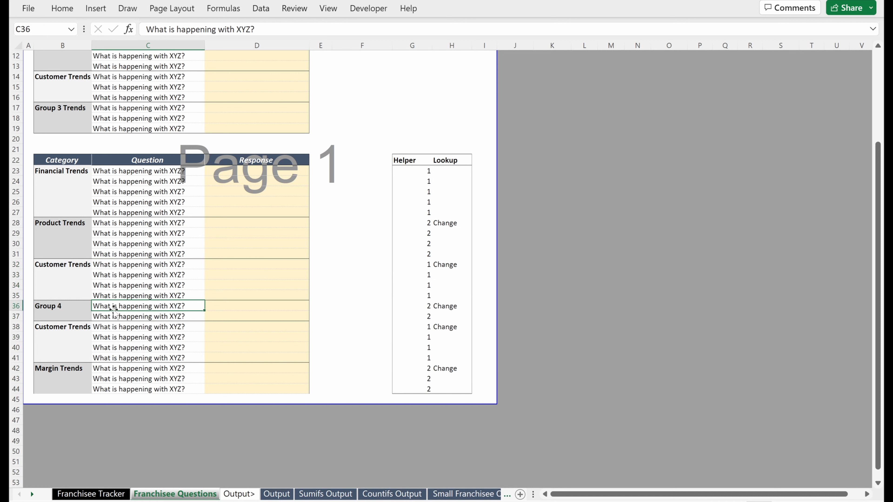
Insert two blank rows above the Group 4 category at row 36
key("Right")
key("Right")
key("Right")
key("Right")
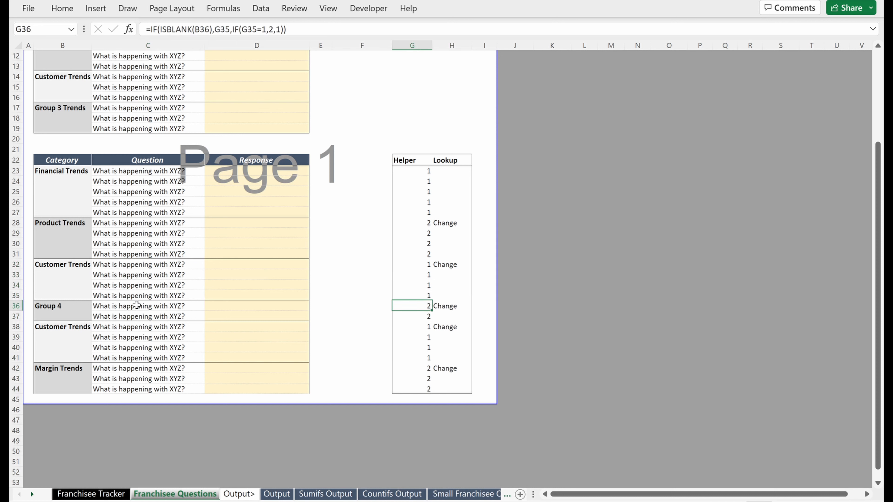
key("ctrl+Left")
key("shift+space")
key("shift+Down")
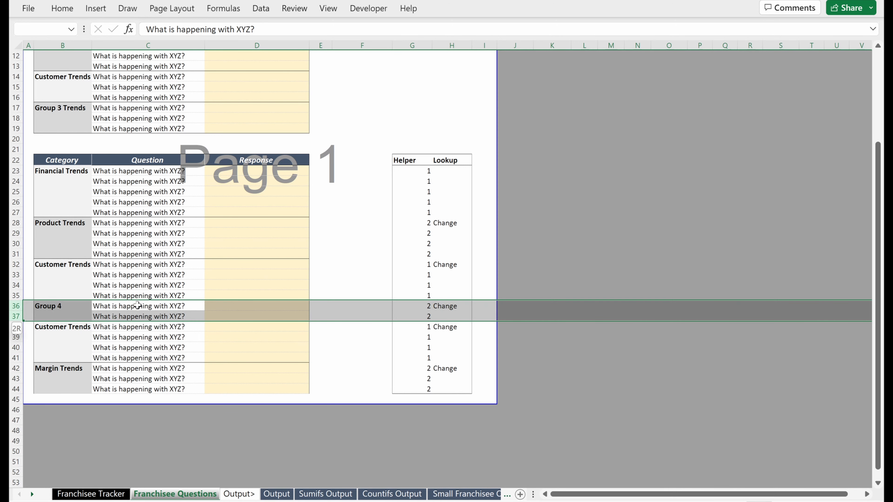
key("ctrl+shift+plus")
Copy the Group 4 block with its Helper and Lookup cells, B38:H39, into the blank rows starting at B36
left_click_drag(87, 326, 457, 336)
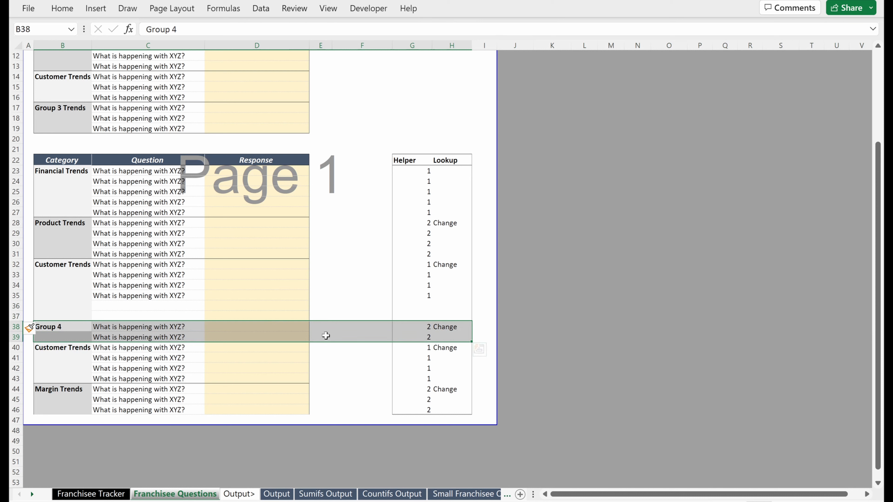
key("ctrl+c")
left_click(78, 304)
key("ctrl+v")
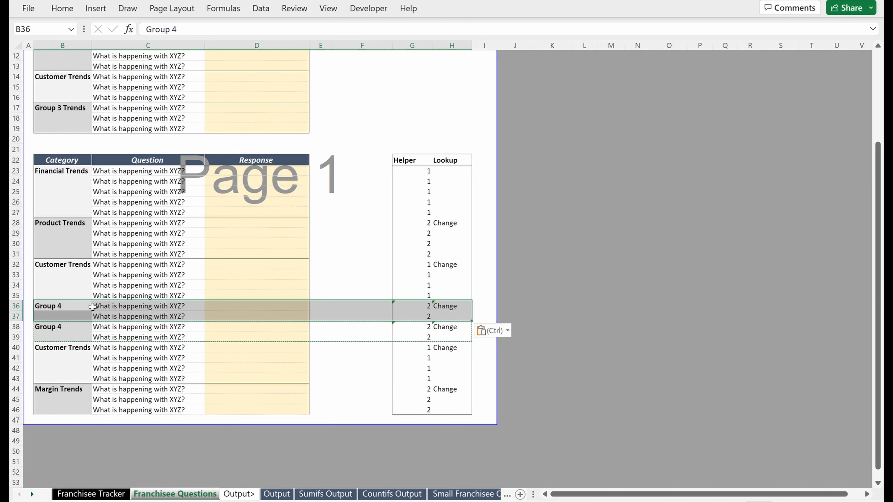
left_click(177, 305)
key("Escape")
key("Left")
key("Down")
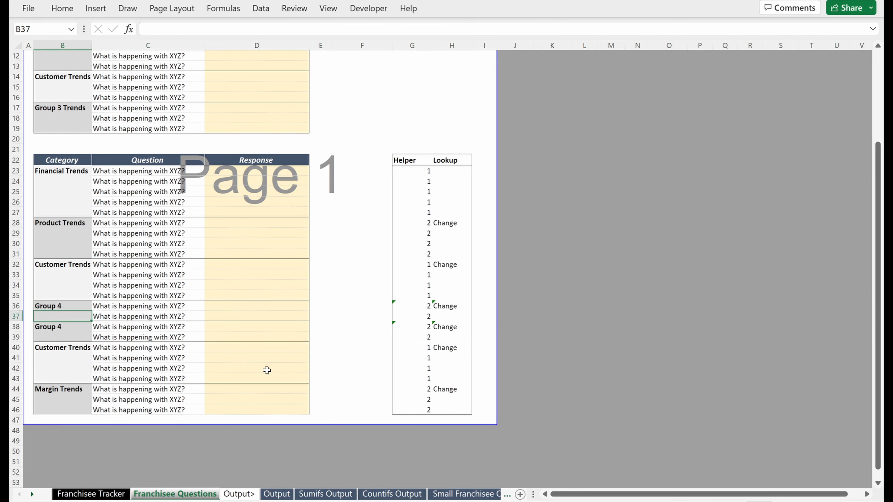
Check the Helper formula in G38 and fill the Helper and Lookup formulas from row 35 down through row 46
key("Down")
key("Right")
key("Right")
key("Right")
key("Right")
key("Right")
key("F2")
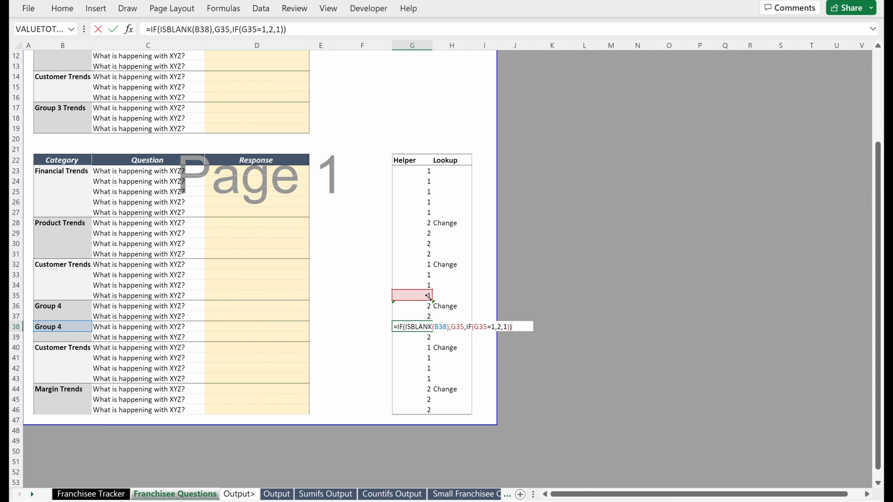
key("Escape")
left_click_drag(427, 295, 444, 409)
key("ctrl+d")
left_click(163, 370)
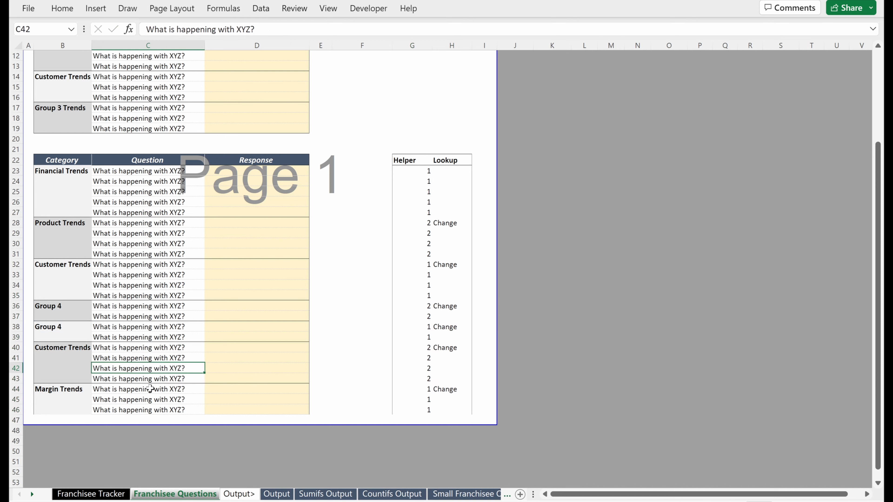
left_click_drag(78, 312, 76, 405)
left_click(165, 347)
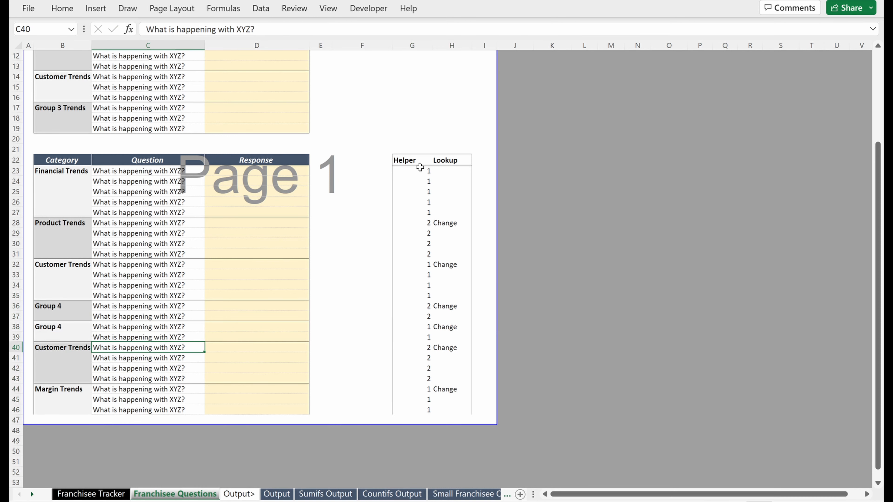
left_click_drag(422, 171, 478, 420)
left_click(464, 380)
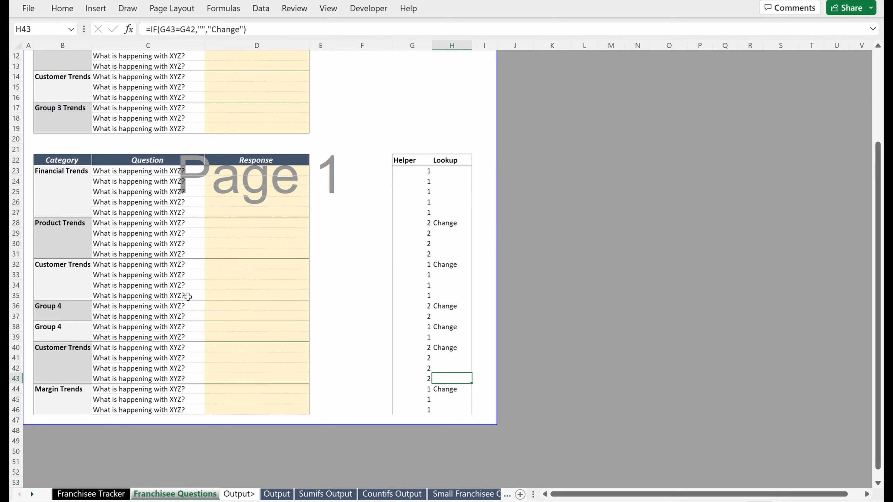
Insert four blank rows at row 21, between the two question tables
scroll(189, 296, "up", 4)
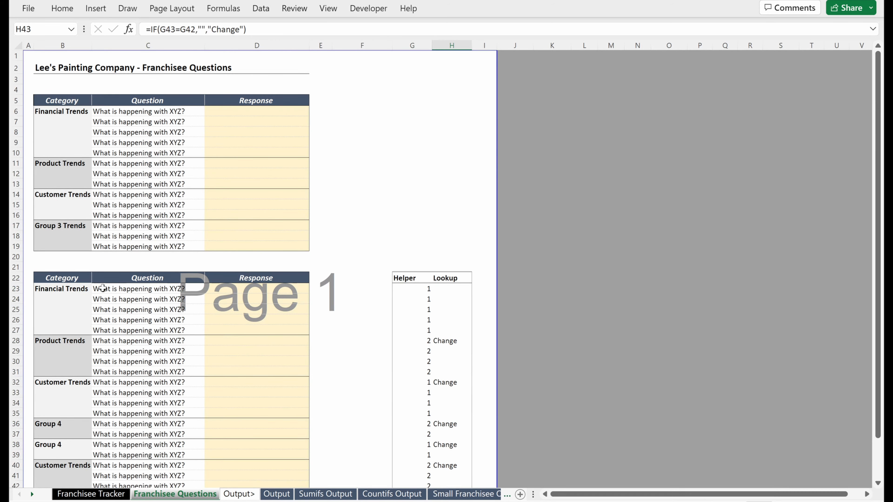
left_click_drag(74, 280, 198, 317)
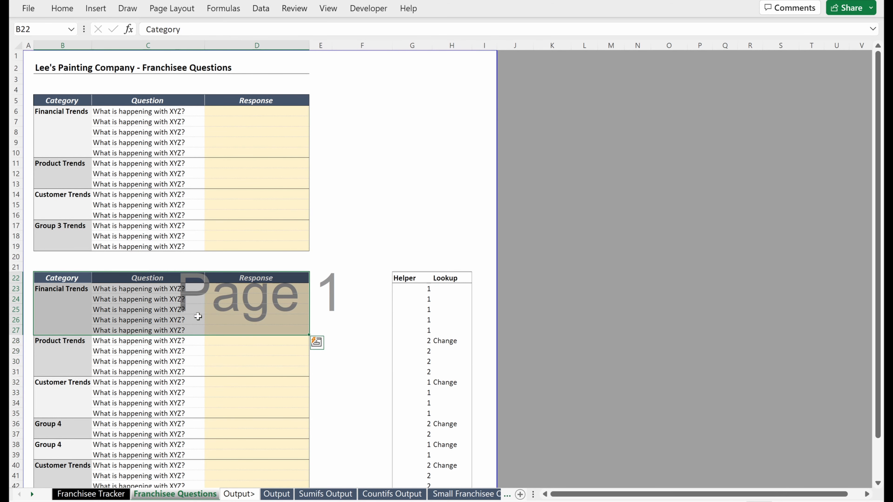
left_click_drag(69, 266, 63, 295)
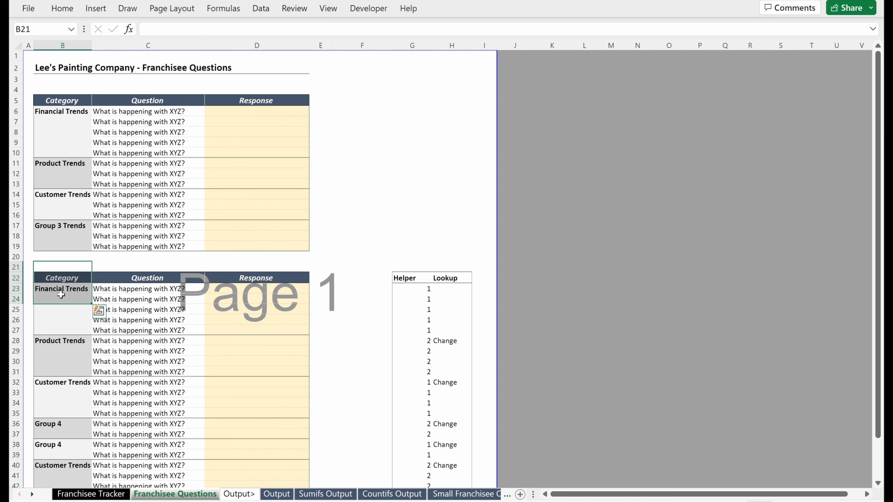
key("shift+space")
key("ctrl+shift+plus")
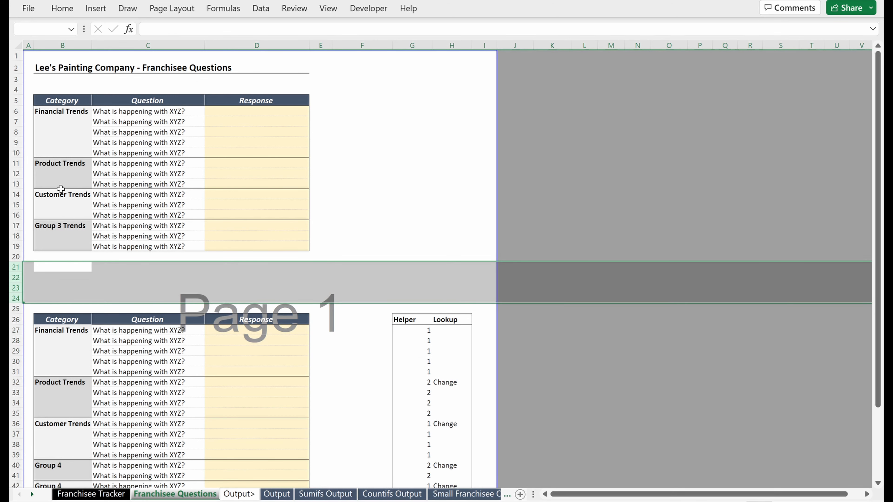
Copy the upper table's Customer Trends block, B14:D16, to B20 and rename the new category Group 4 Trends
left_click_drag(61, 190, 230, 213)
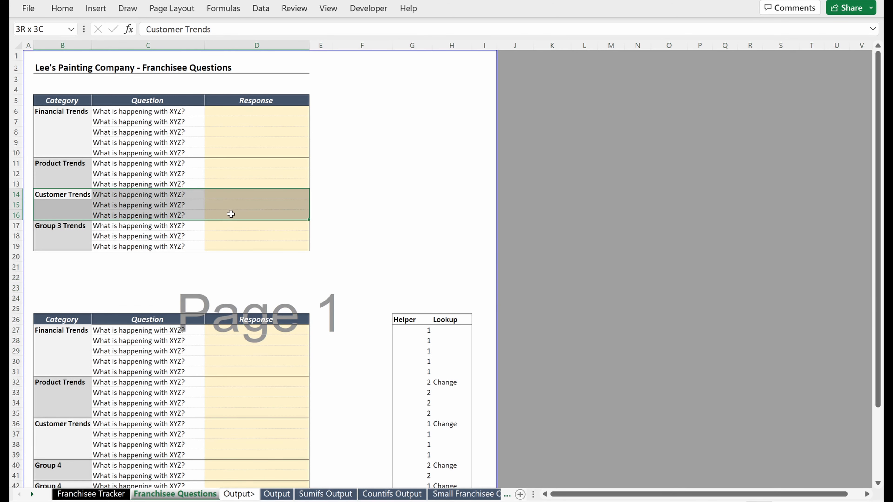
left_click(71, 253)
key("ctrl+v")
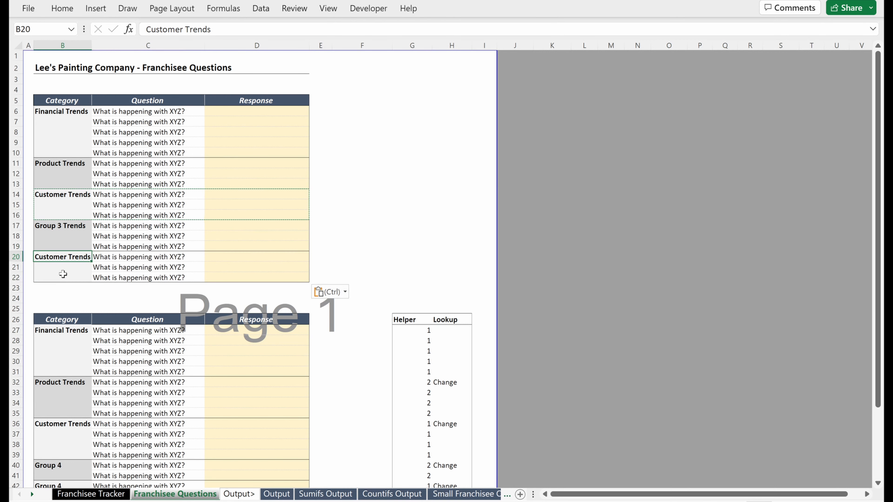
type("Group 4 Trends")
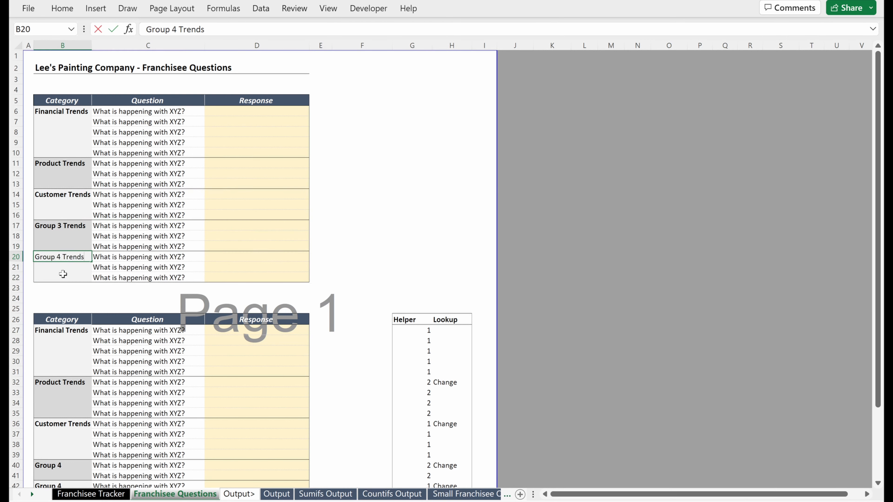
key("Return")
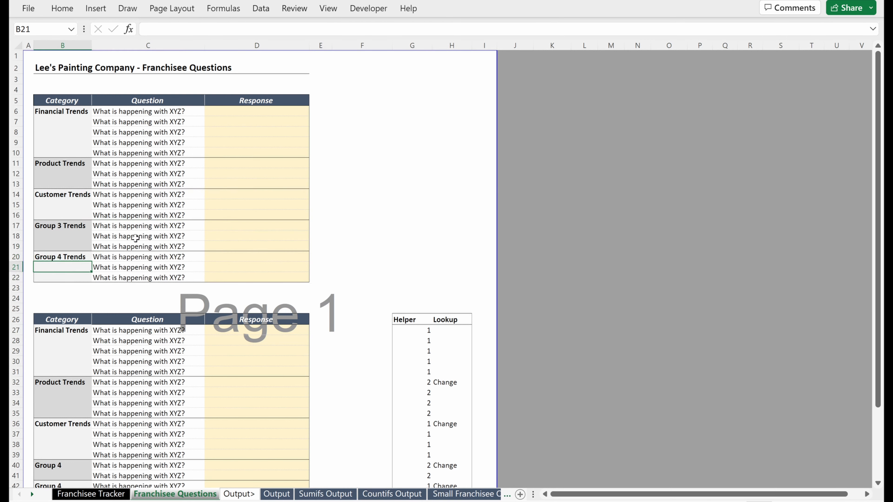